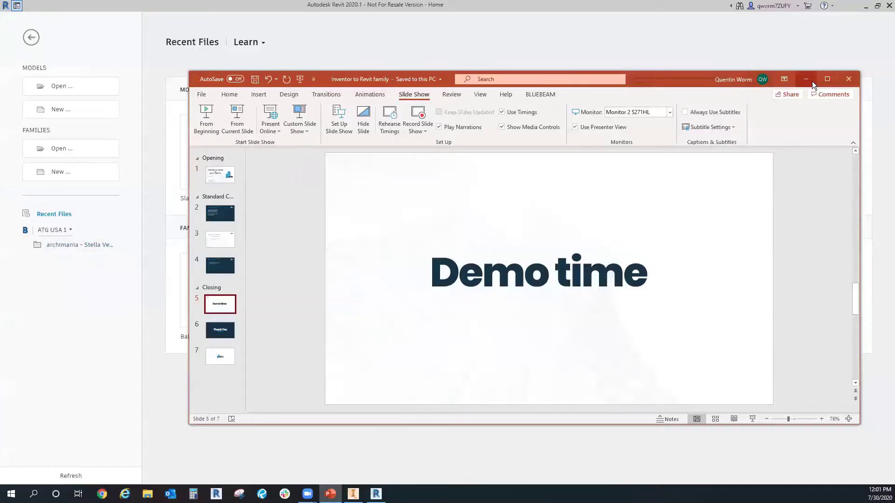
- Open the Ceiling Fan Assembly from Recent Documents and set the visual style to Shaded with Edges
{"action": "left_click", "coordinate": [812, 81]}
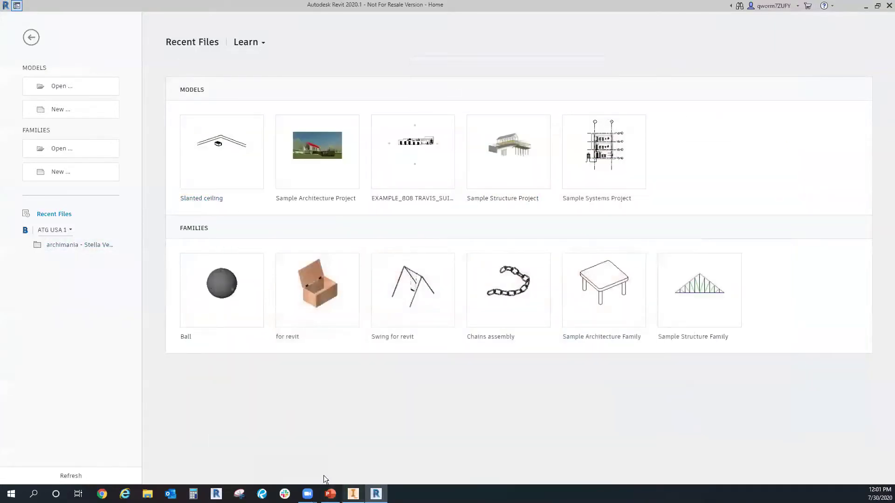
{"action": "left_click", "coordinate": [353, 494]}
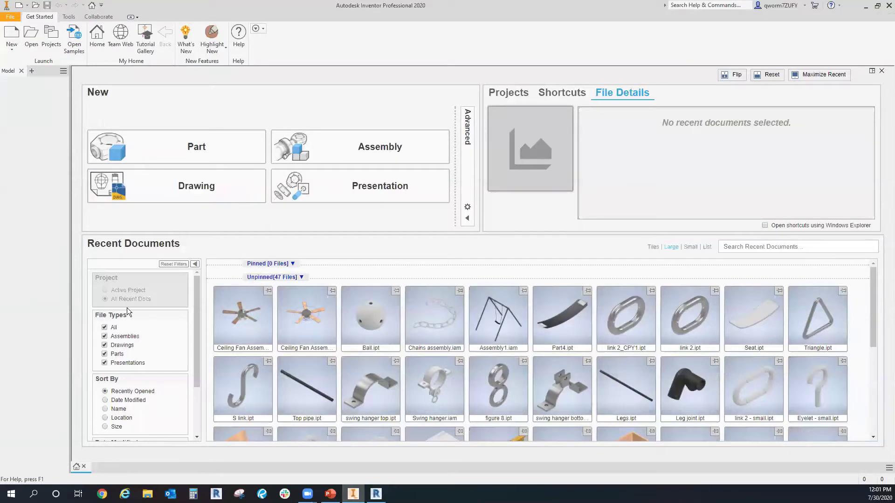
{"action": "double_click", "coordinate": [244, 336]}
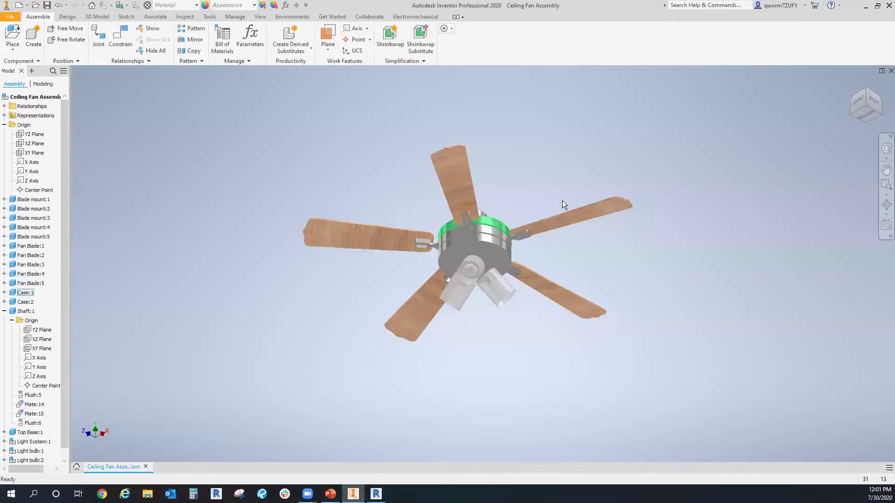
{"action": "left_click", "coordinate": [259, 17]}
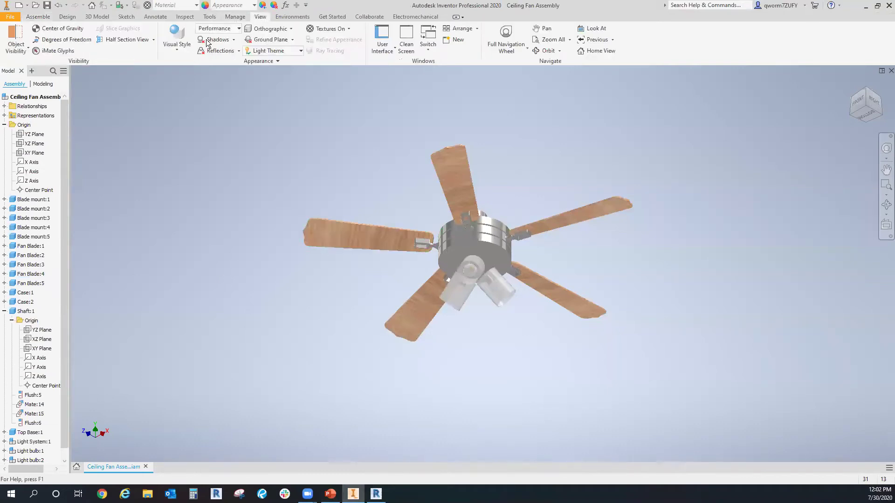
{"action": "left_click", "coordinate": [177, 44]}
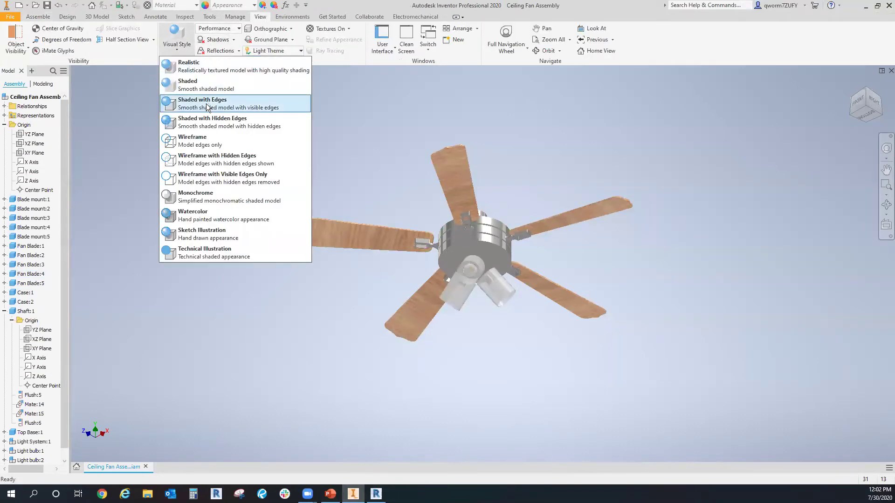
{"action": "left_click", "coordinate": [208, 105]}
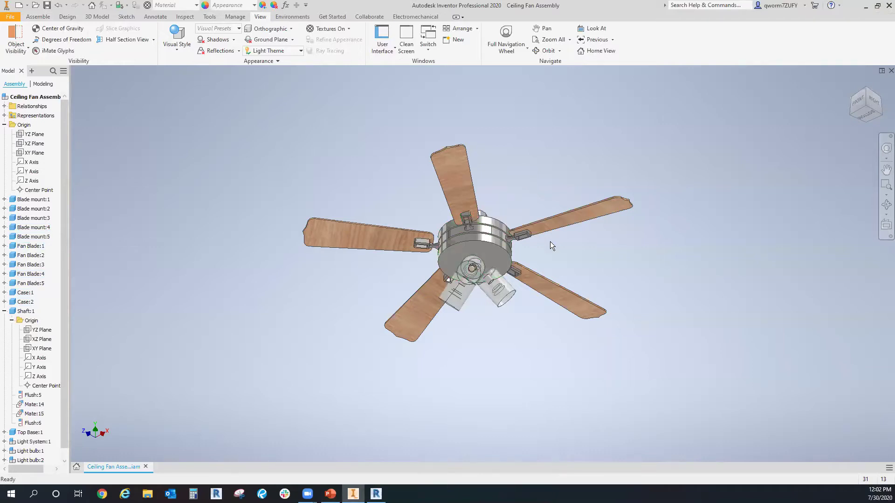
- Inspect the fan from the home, bottom and top views, then select Shaft:1
{"action": "middle_click_drag", "start_coordinate": [532, 232], "coordinate": [468, 226], "text": "shift"}
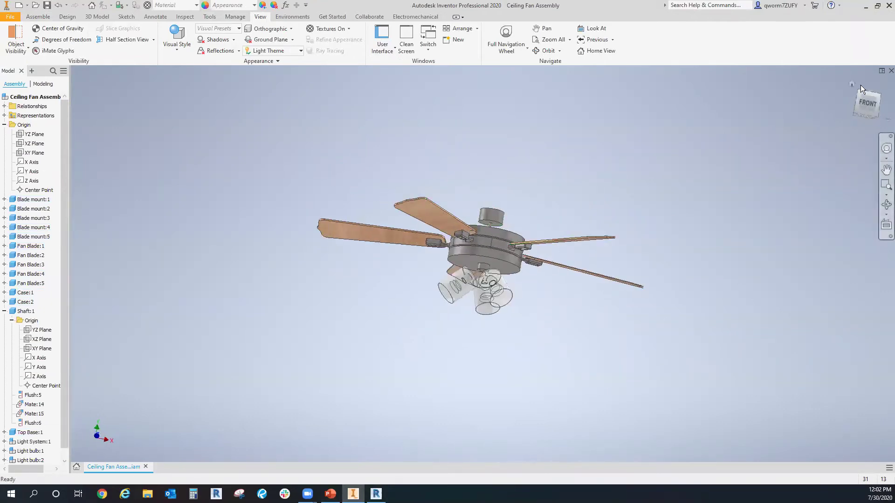
{"action": "left_click", "coordinate": [852, 85]}
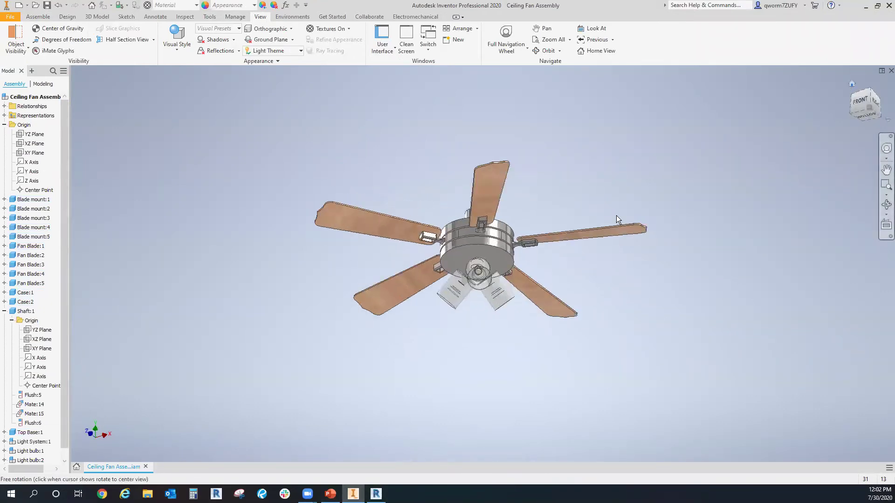
{"action": "left_click", "coordinate": [870, 118]}
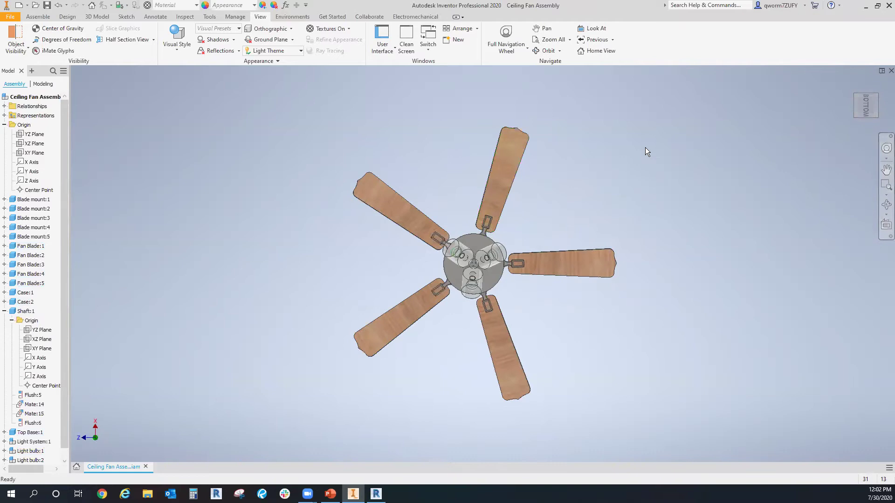
{"action": "left_click", "coordinate": [876, 82]}
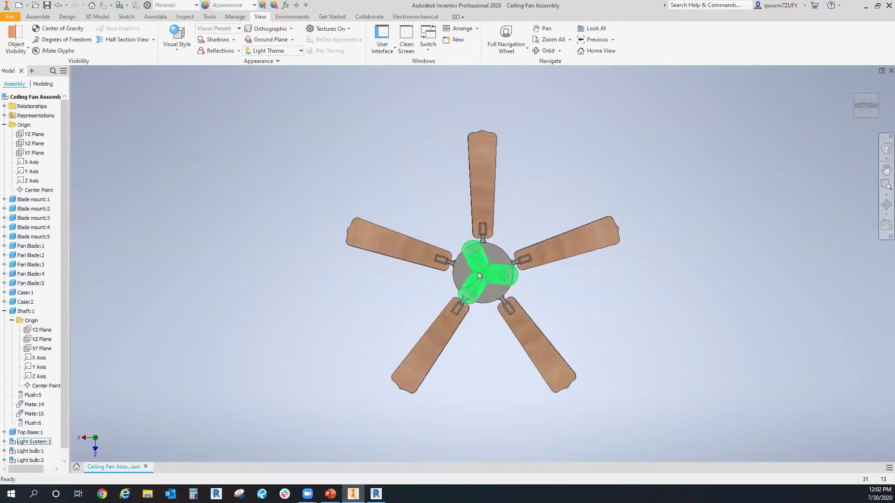
{"action": "scroll", "coordinate": [485, 273], "scroll_direction": "down", "scroll_amount": 6}
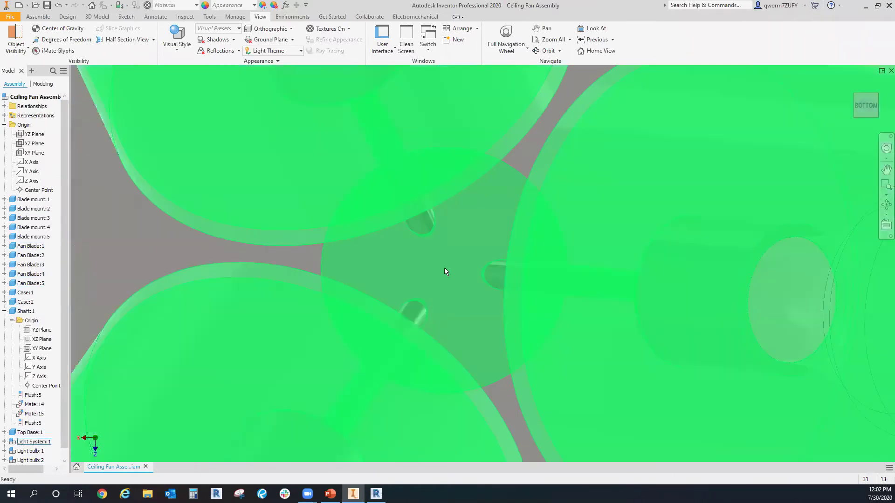
{"action": "scroll", "coordinate": [440, 272], "scroll_direction": "up", "scroll_amount": 6}
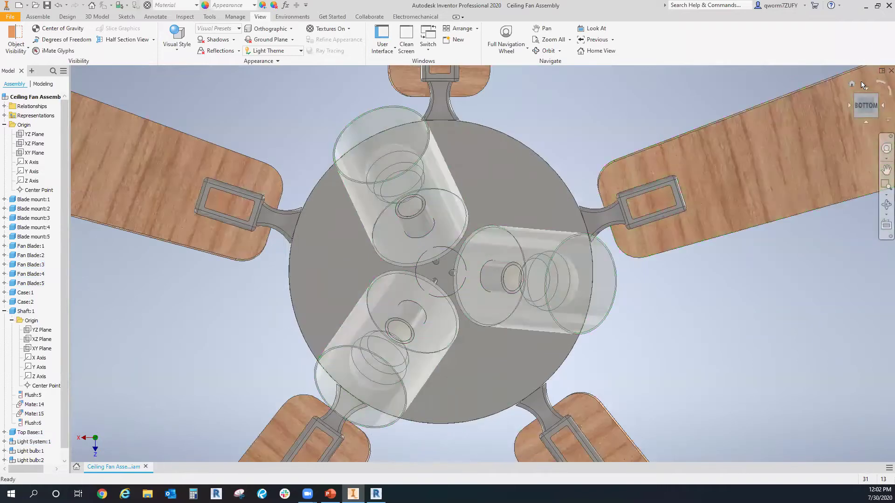
{"action": "left_click", "coordinate": [865, 90]}
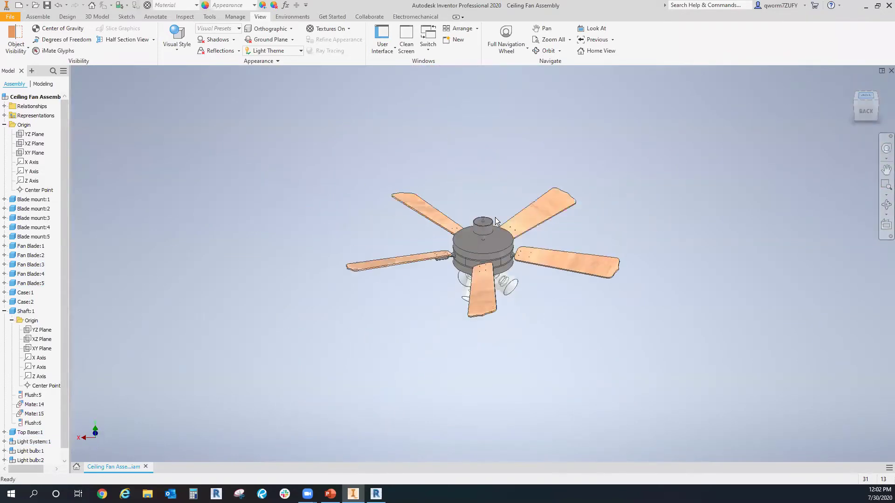
{"action": "scroll", "coordinate": [483, 264], "scroll_direction": "down", "scroll_amount": 4}
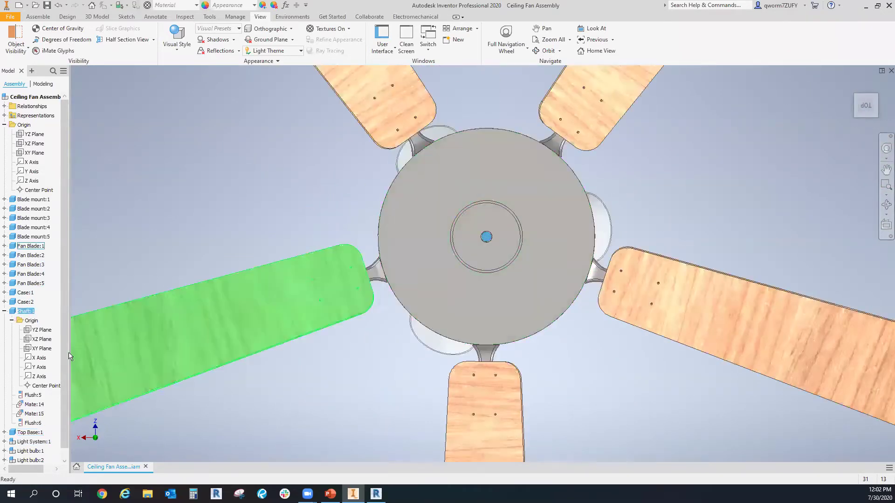
{"action": "left_click", "coordinate": [26, 311]}
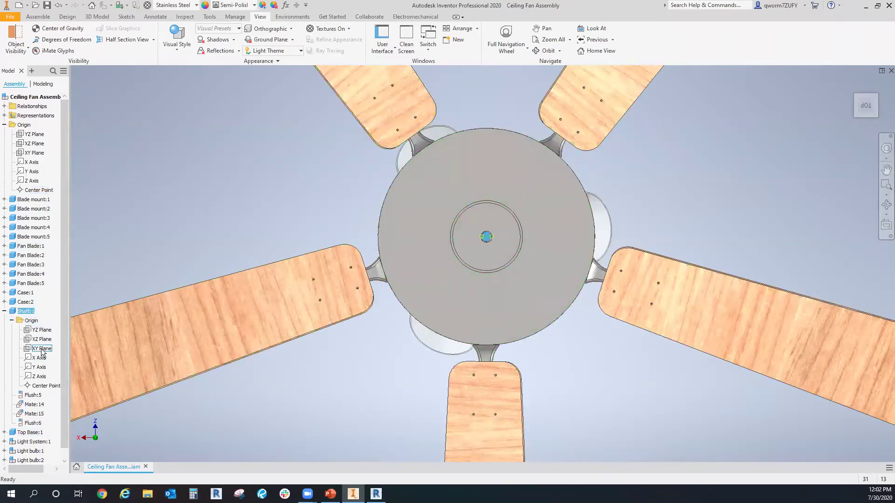
- Mate the assembly's YZ and XY planes to Shaft:1's YZ and XY planes
{"action": "left_click", "coordinate": [41, 136]}
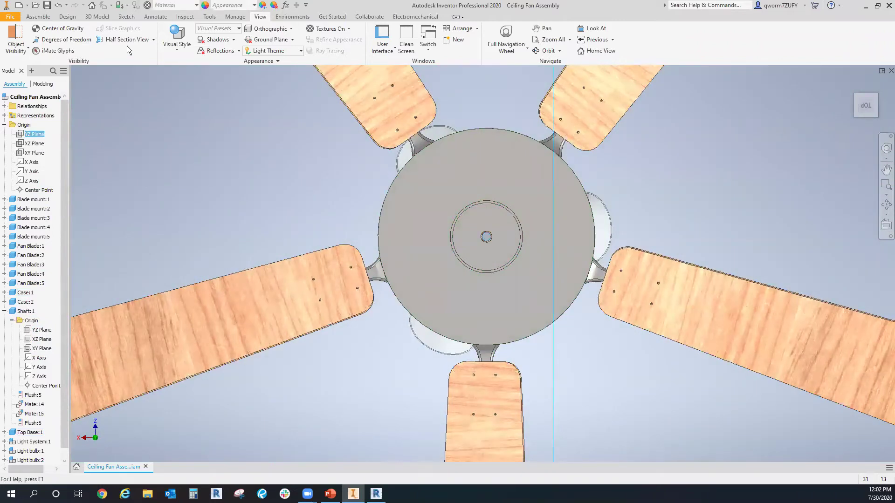
{"action": "left_click", "coordinate": [38, 16]}
{"action": "left_click", "coordinate": [122, 43]}
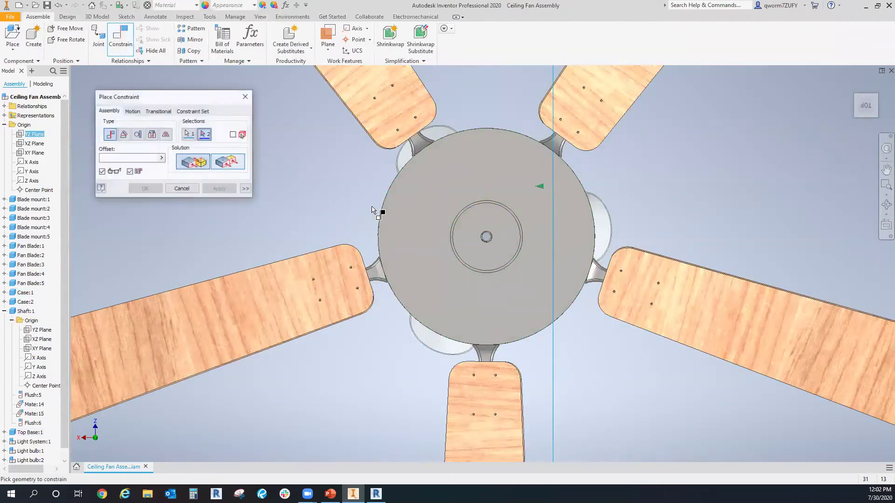
{"action": "left_click", "coordinate": [42, 329]}
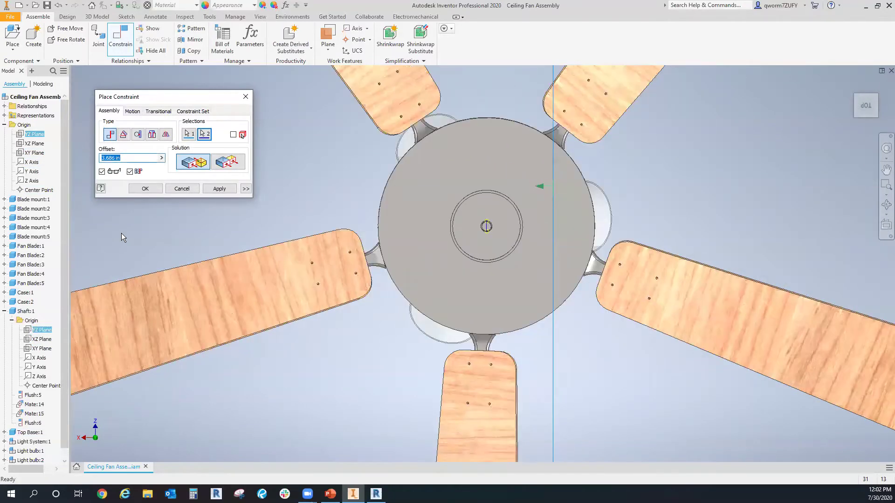
{"action": "key", "text": "Return"}
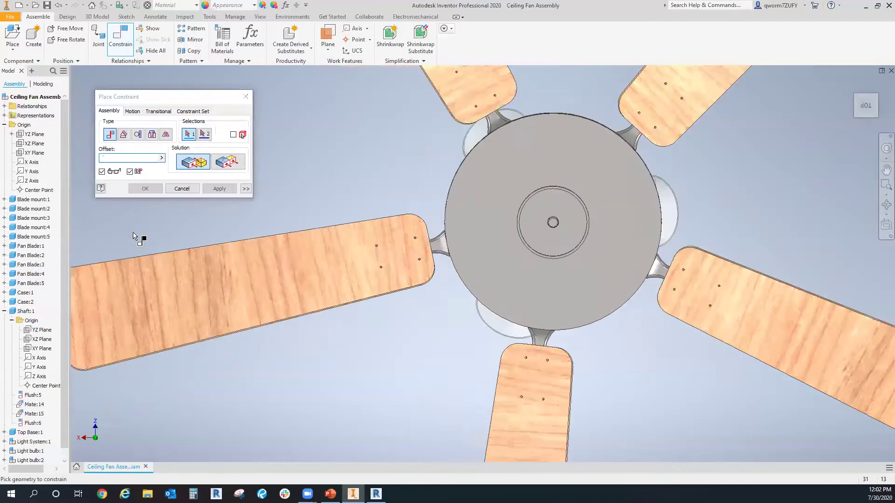
{"action": "left_click", "coordinate": [33, 154]}
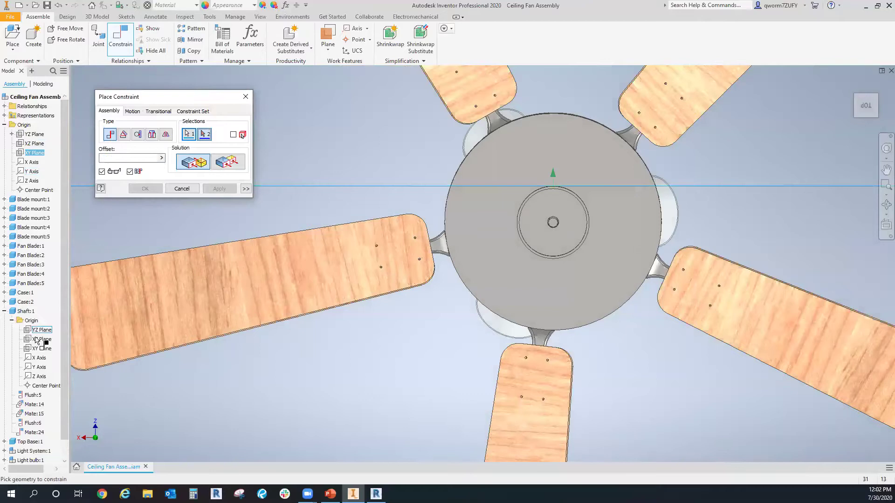
{"action": "left_click", "coordinate": [41, 349]}
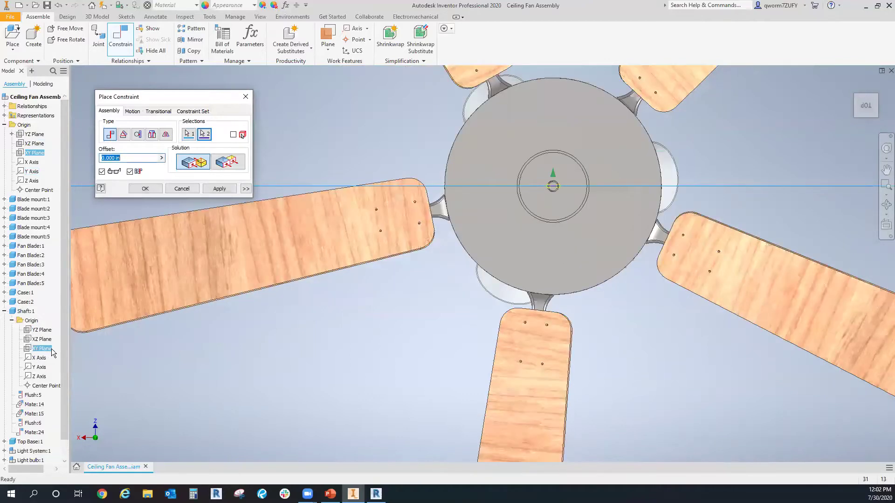
{"action": "key", "text": "Return"}
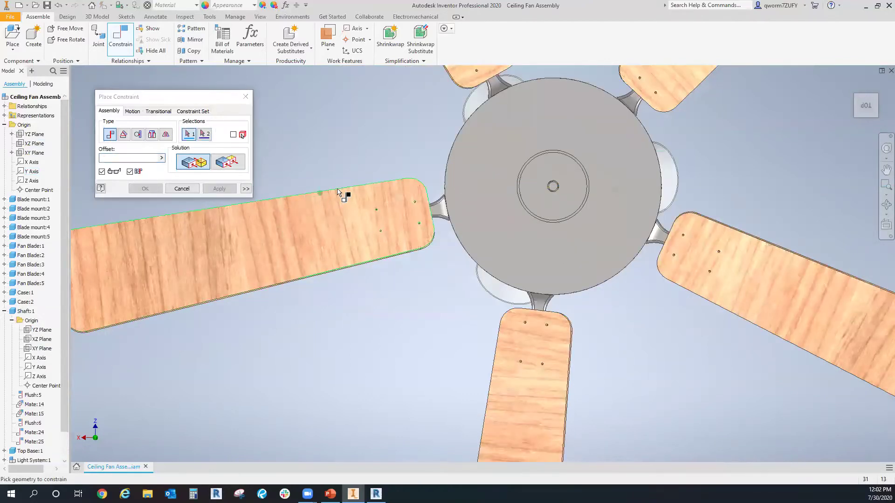
- Constrain the assembly XZ plane to the top cylinder face and finish constraining
{"action": "mouse_move", "coordinate": [865, 90]}
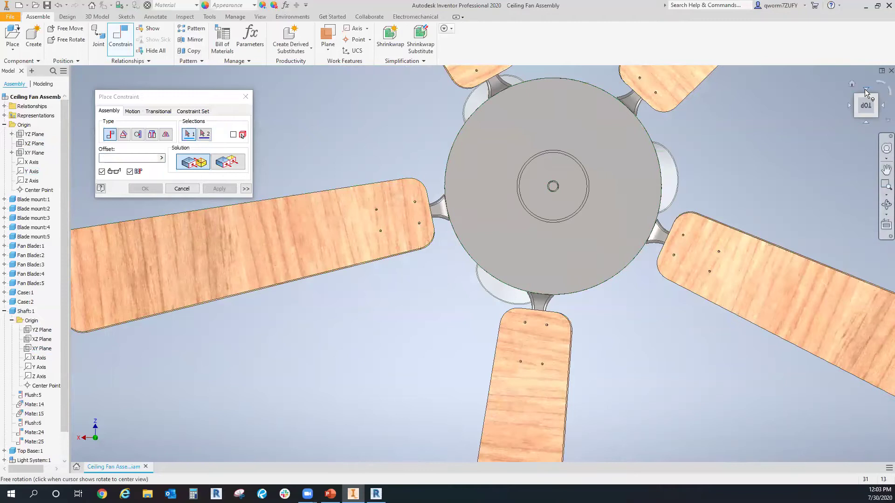
{"action": "left_click", "coordinate": [865, 122]}
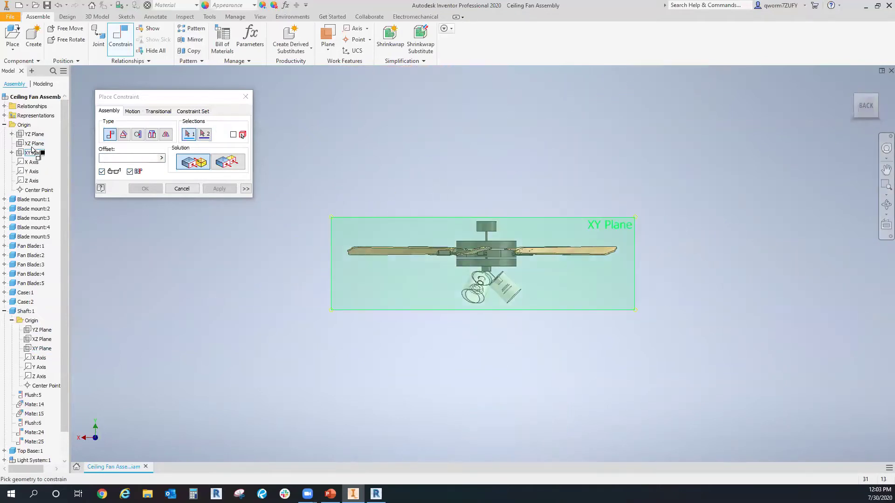
{"action": "left_click", "coordinate": [31, 144]}
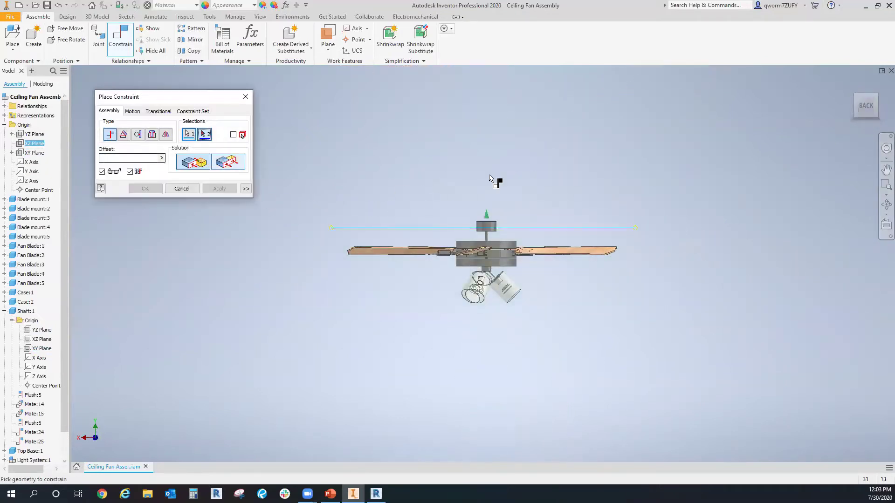
{"action": "middle_click_drag", "start_coordinate": [505, 192], "coordinate": [513, 217], "text": "shift"}
{"action": "scroll", "coordinate": [513, 217], "scroll_direction": "down", "scroll_amount": 10}
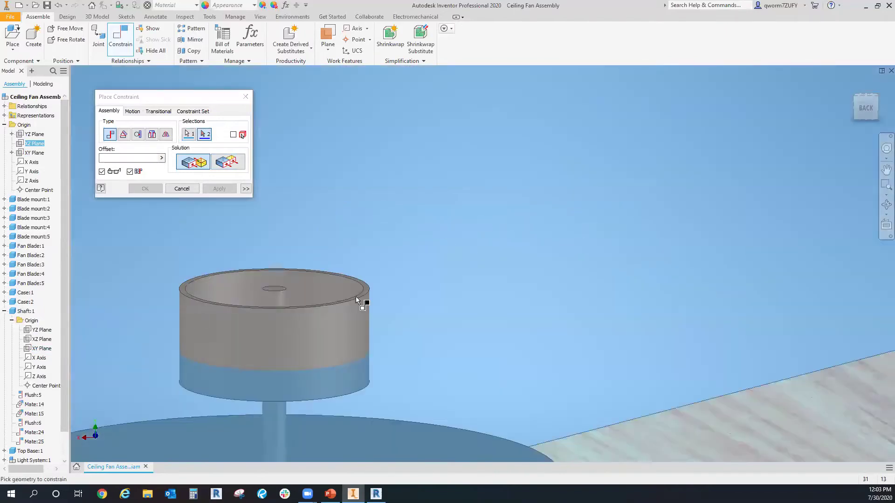
{"action": "left_click", "coordinate": [378, 289]}
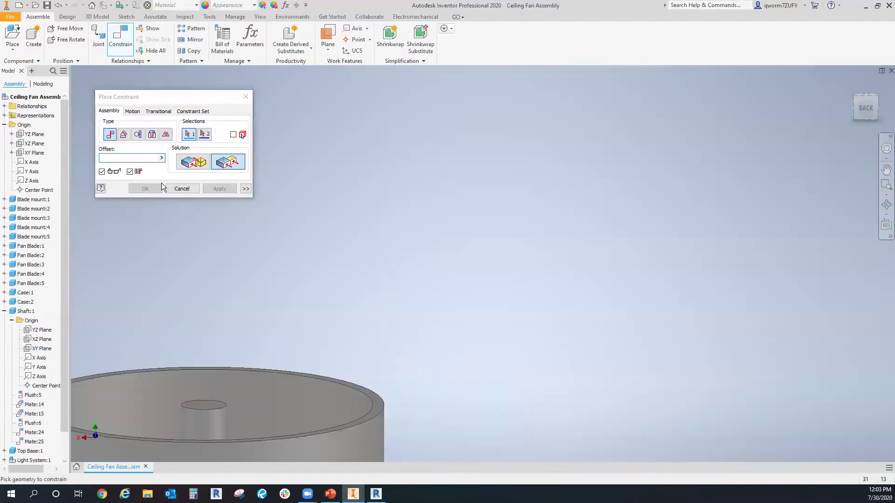
{"action": "left_click", "coordinate": [159, 187]}
{"action": "left_click", "coordinate": [861, 118]}
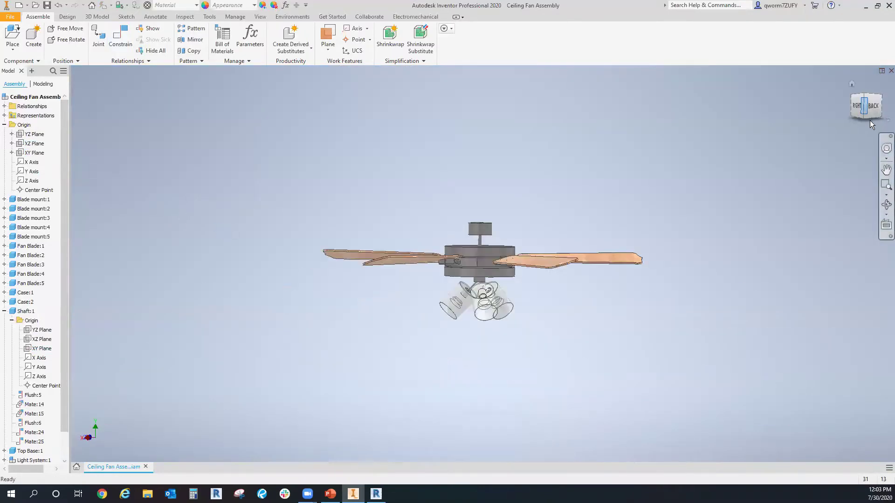
{"action": "left_click", "coordinate": [866, 116]}
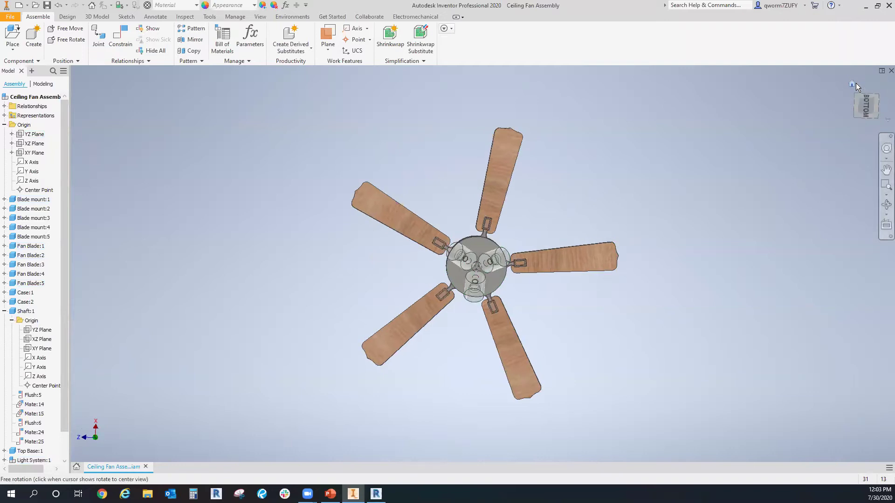
{"action": "left_click", "coordinate": [852, 84]}
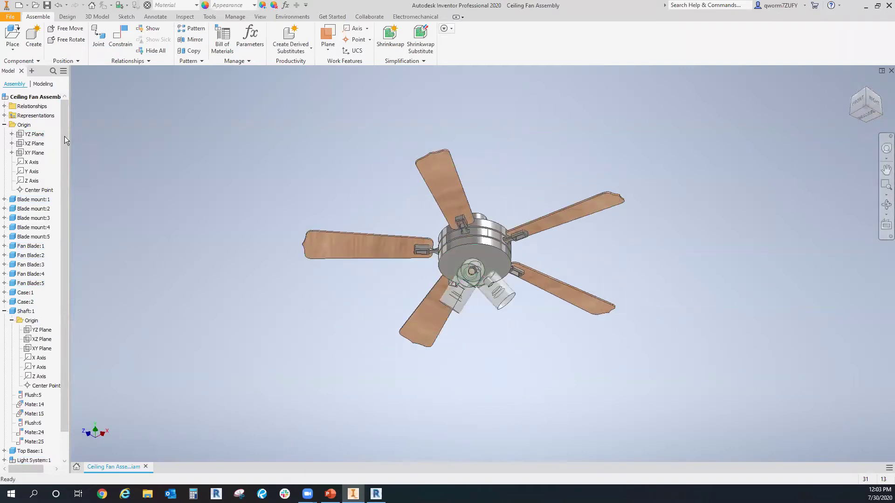
- Enter the BIM Content environment and run Export Building Components, reaching the Shrinkwrap Substitute prompt
{"action": "left_click", "coordinate": [293, 19]}
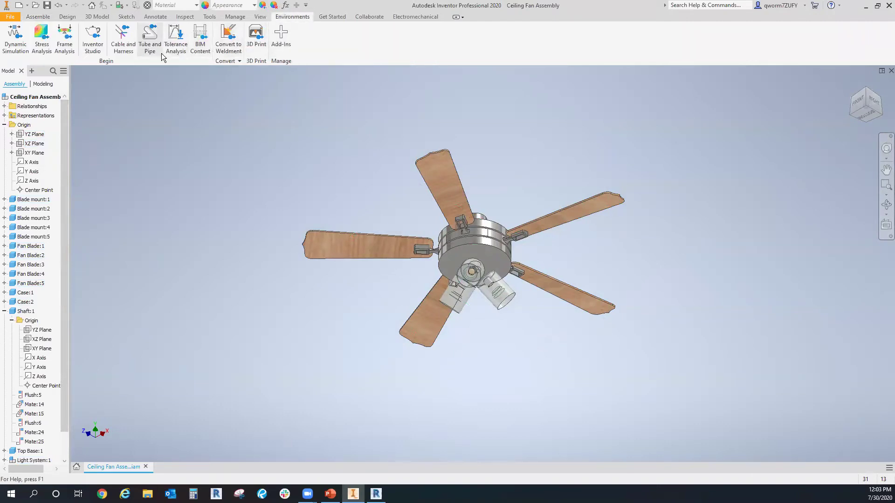
{"action": "left_click", "coordinate": [205, 35]}
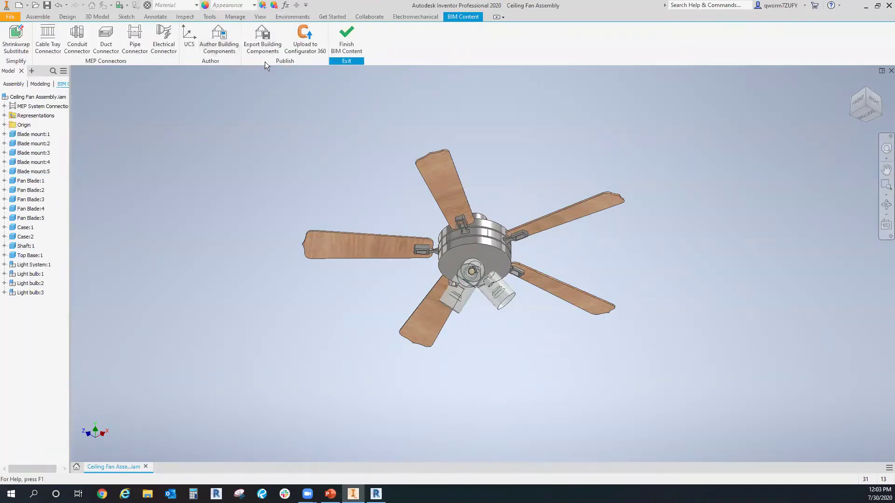
{"action": "left_click", "coordinate": [271, 38]}
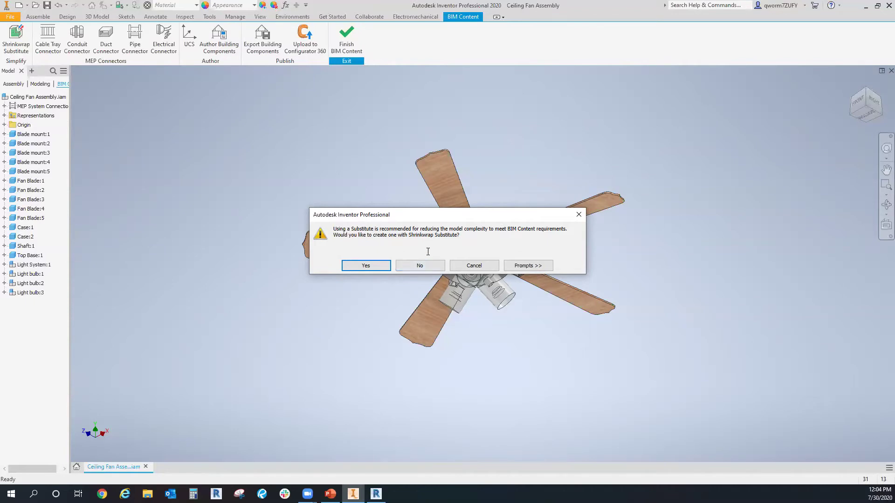
{"action": "left_click_drag", "start_coordinate": [496, 218], "coordinate": [497, 293]}
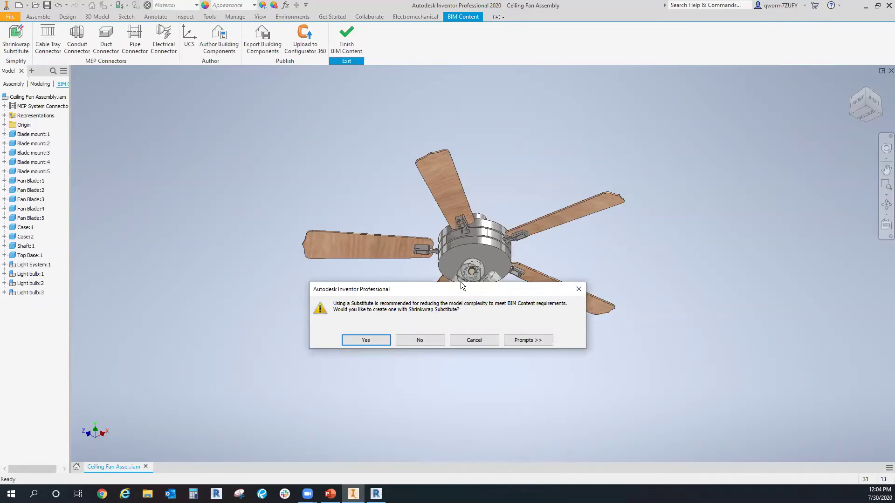
{"action": "left_click_drag", "start_coordinate": [461, 283], "coordinate": [474, 179]}
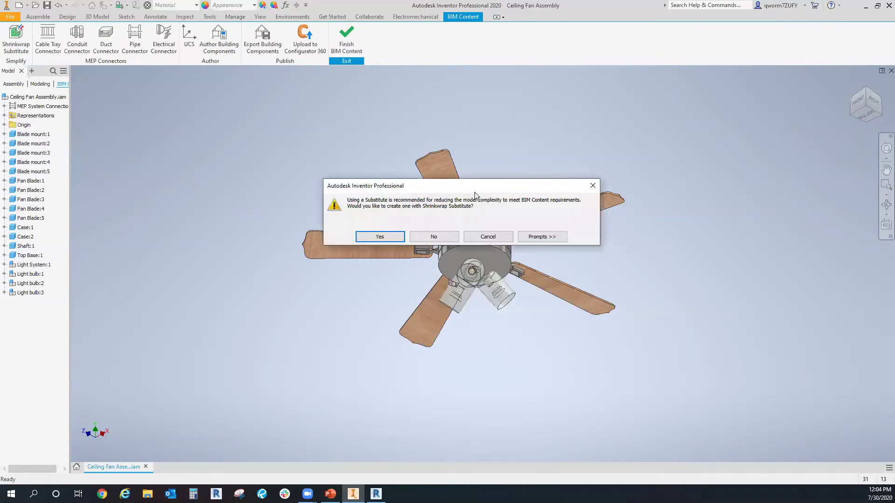
- Accept a Shrinkwrap Substitute and exclude the five blade mounts and the light bulbs
{"action": "left_click", "coordinate": [379, 237]}
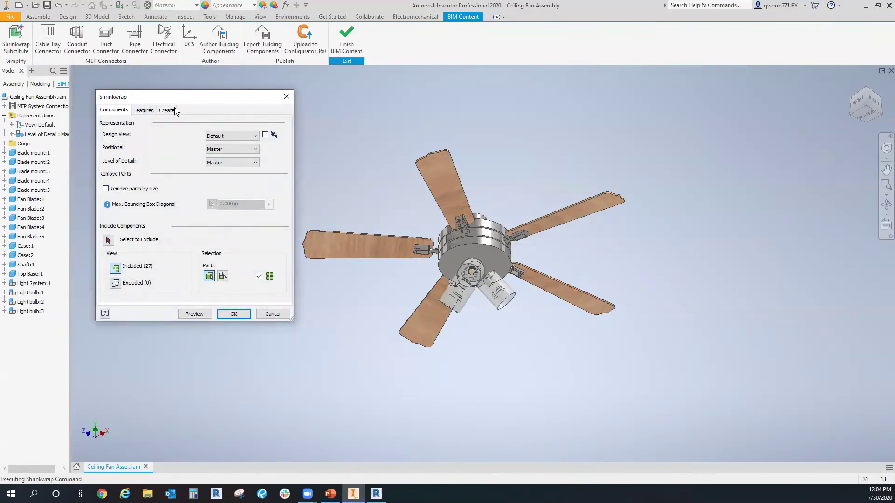
{"action": "left_click", "coordinate": [108, 241]}
{"action": "left_click", "coordinate": [476, 236]}
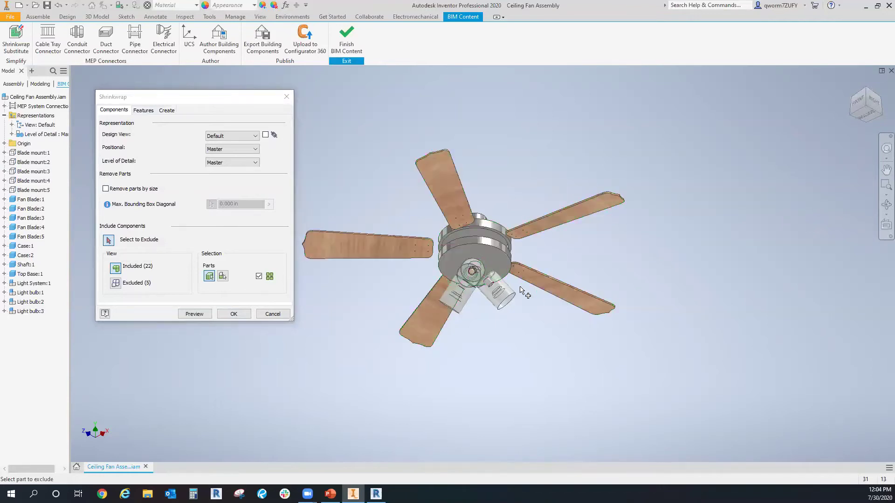
{"action": "left_click", "coordinate": [474, 277]}
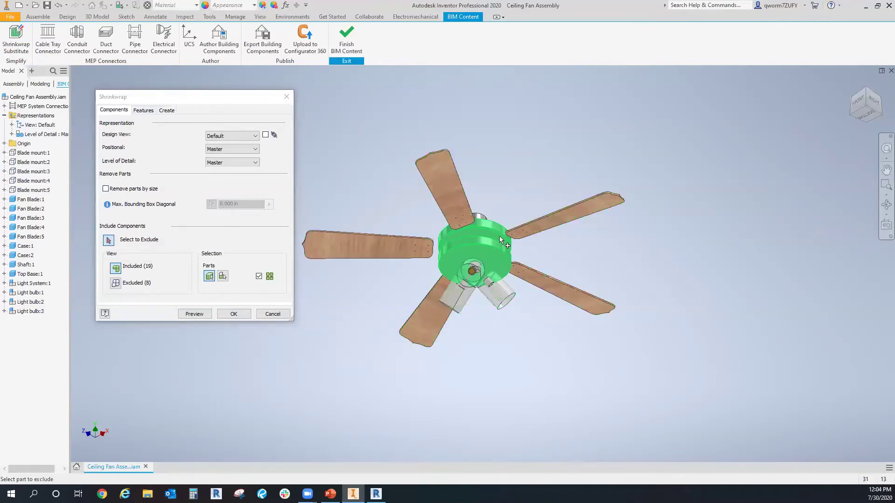
{"action": "mouse_move", "coordinate": [487, 257]}
{"action": "middle_mouse_down", "text": "shift"}
{"action": "mouse_move", "coordinate": [494, 250]}
{"action": "mouse_move", "coordinate": [479, 250]}
{"action": "middle_mouse_up", "text": "shift"}
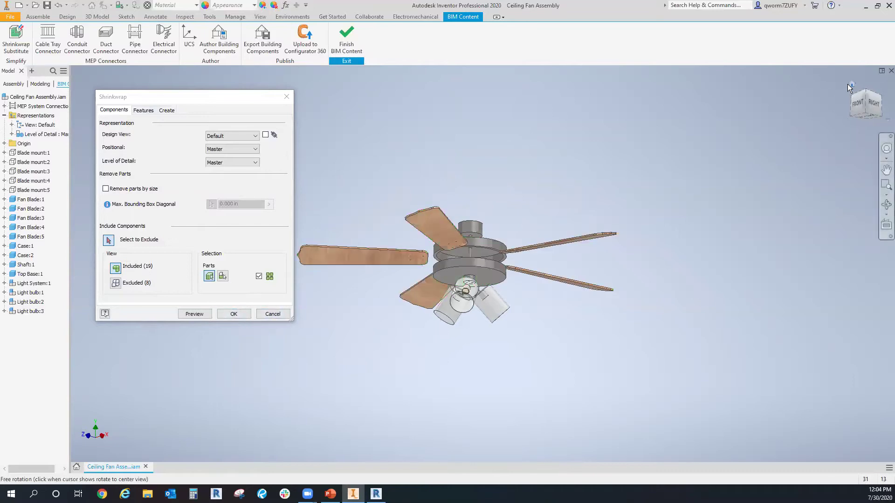
{"action": "left_click", "coordinate": [866, 115]}
- Cancel the Shrinkwrap and rerun Export Building Components without a substitute
{"action": "left_click", "coordinate": [275, 314]}
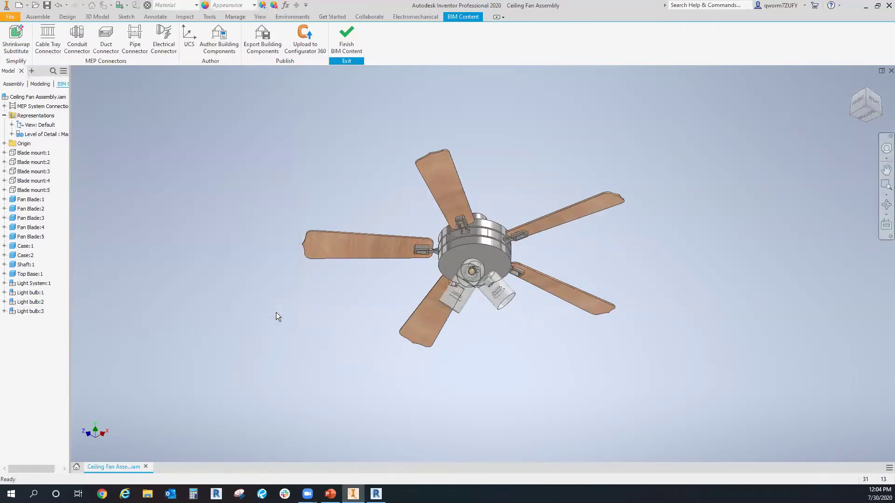
{"action": "left_click", "coordinate": [272, 46]}
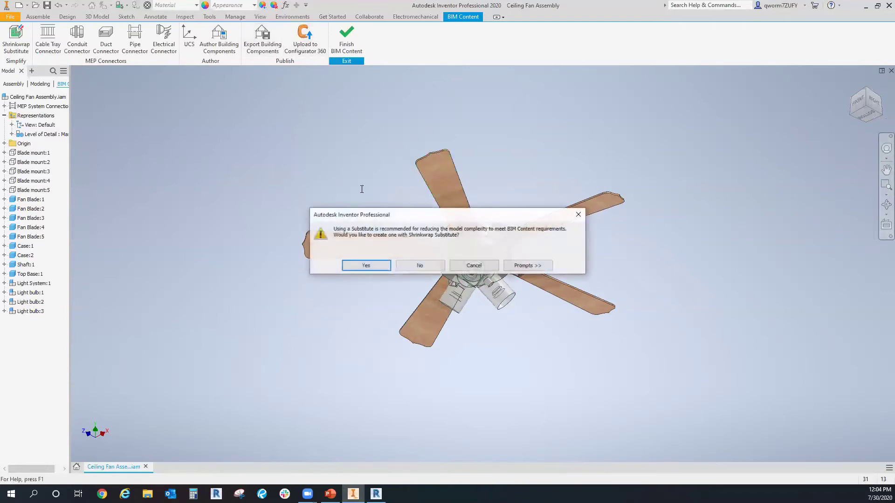
{"action": "left_click", "coordinate": [431, 266]}
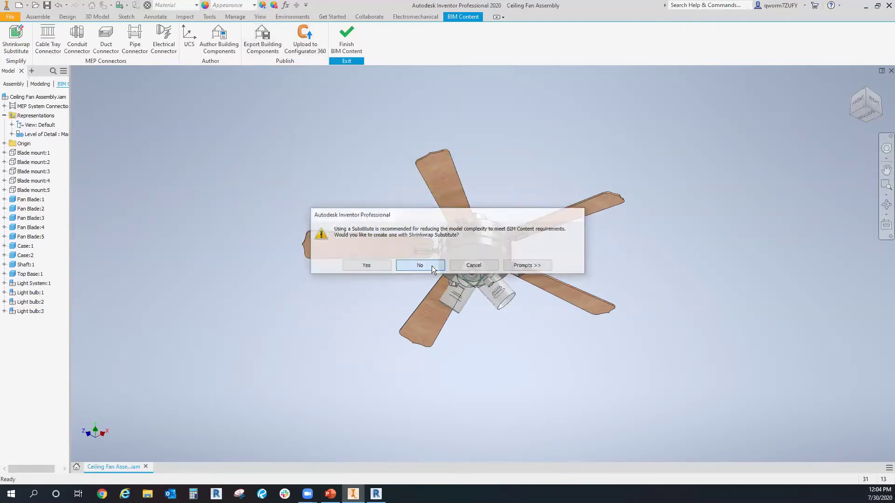
- Set Save as type to Revit Family Files (*.rfa) after comparing IFC2x3 and Autodesk Exchange
{"action": "left_click_drag", "start_coordinate": [287, 77], "coordinate": [386, 105]}
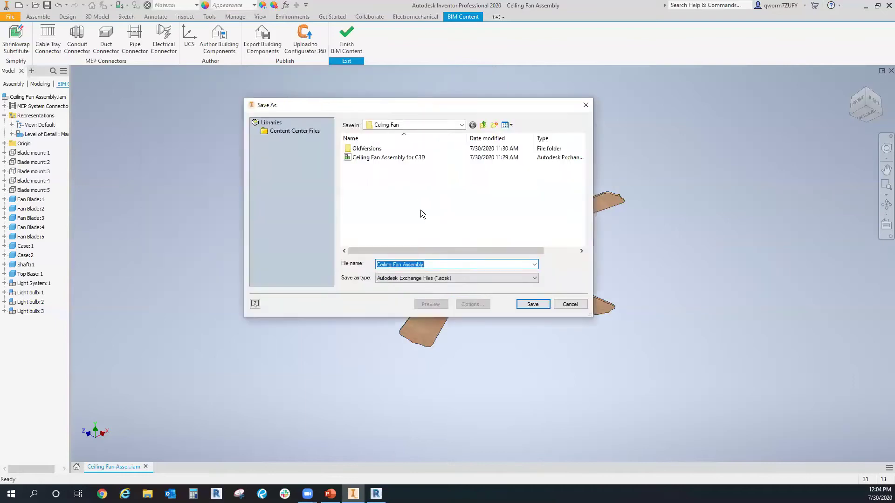
{"action": "left_click", "coordinate": [483, 277]}
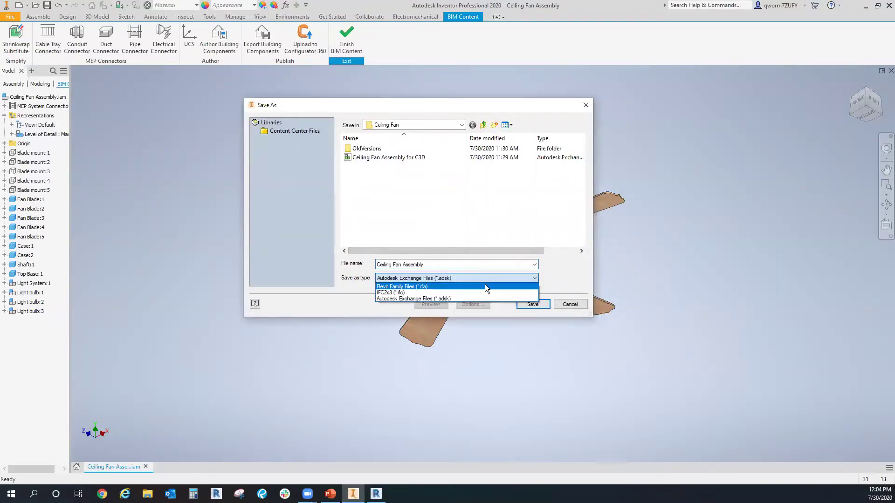
{"action": "left_click", "coordinate": [485, 285]}
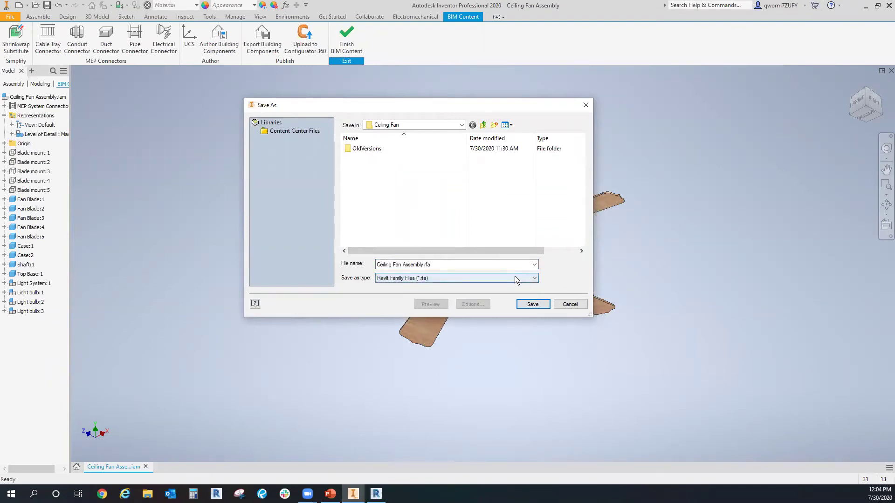
{"action": "left_click", "coordinate": [514, 275]}
{"action": "left_click", "coordinate": [478, 292]}
{"action": "left_click", "coordinate": [496, 278]}
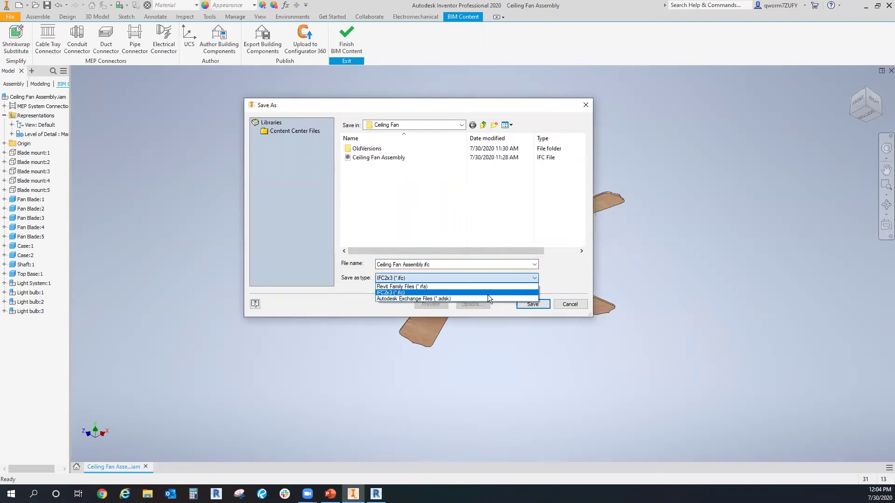
{"action": "left_click", "coordinate": [488, 296]}
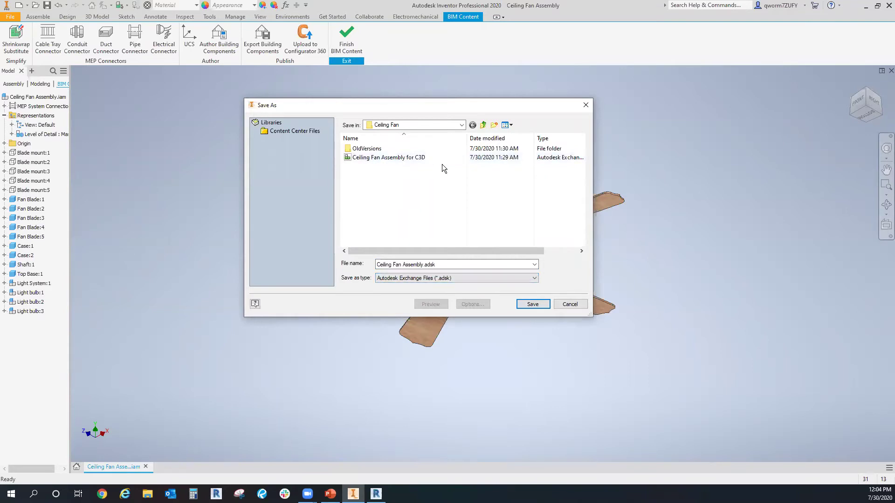
{"action": "left_click", "coordinate": [535, 278]}
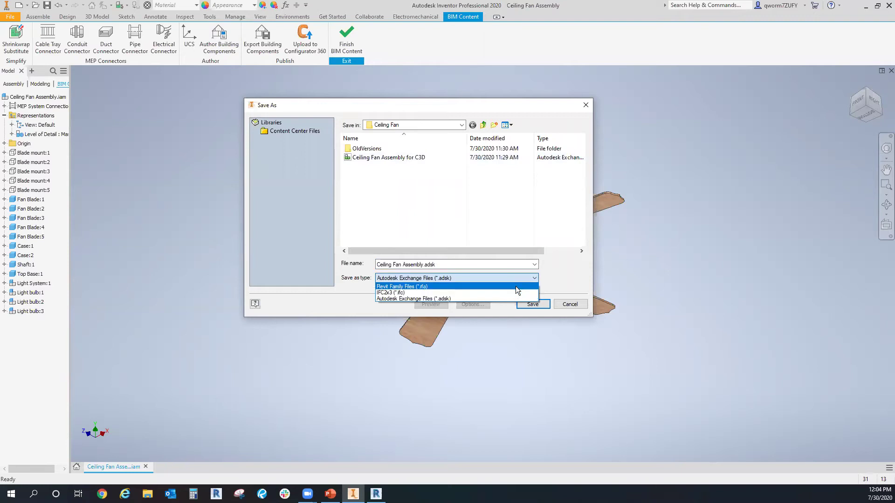
{"action": "left_click", "coordinate": [515, 286]}
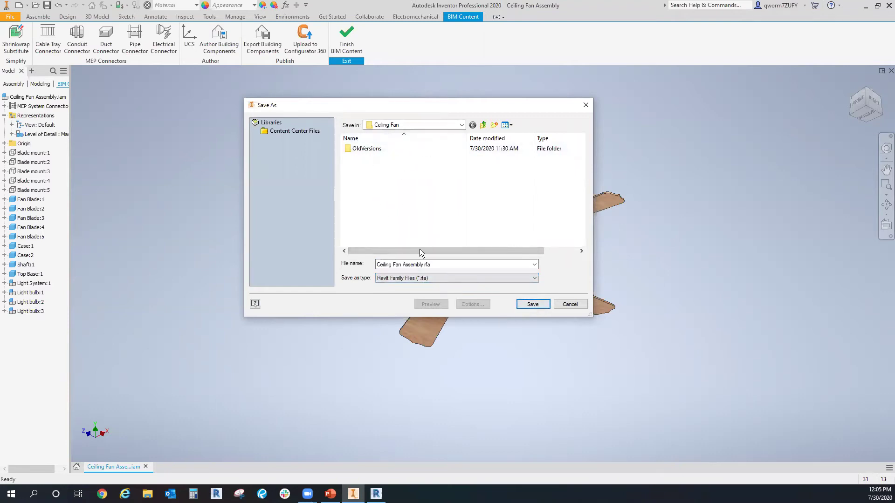
- Append 'for Revit' to the file name and save Ceiling Fan Assembly for Revit.rfa
{"action": "left_click", "coordinate": [425, 265]}
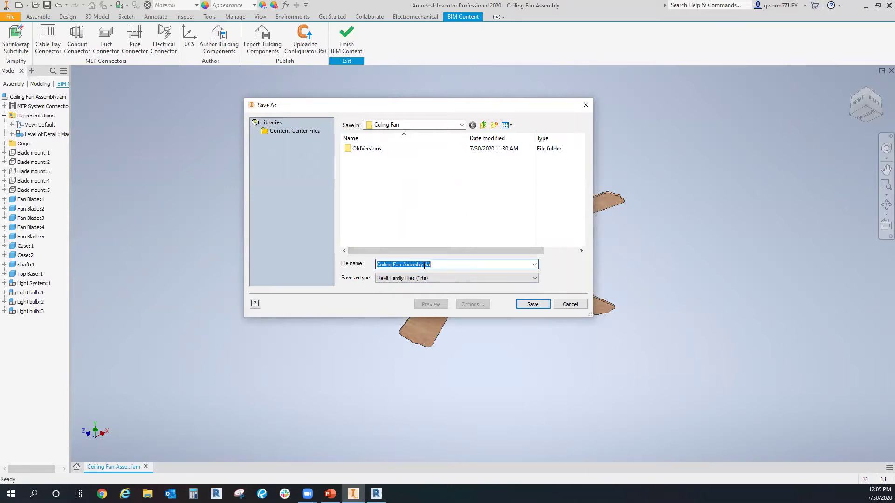
{"action": "left_click", "coordinate": [433, 265]}
{"action": "type", "text": "for Revit"}
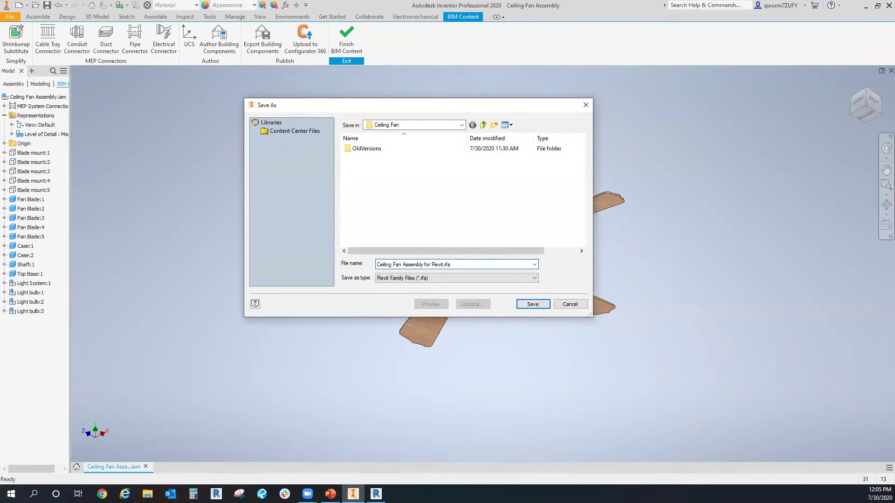
{"action": "left_click", "coordinate": [532, 304]}
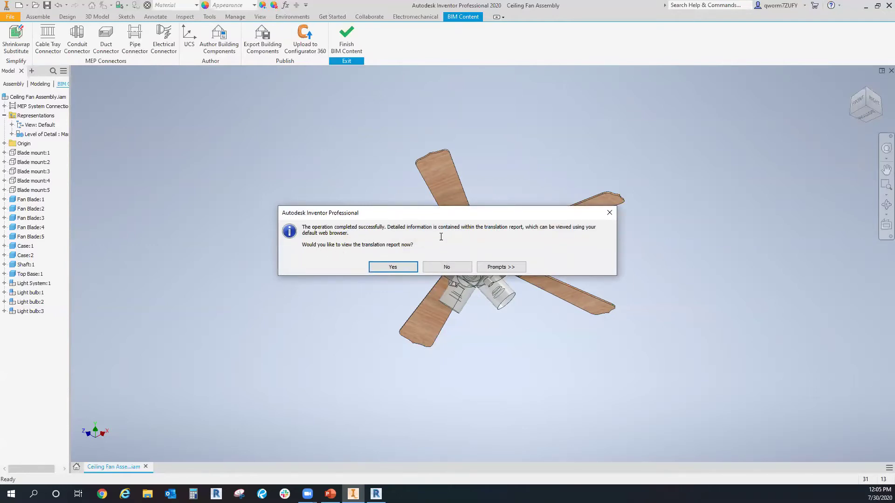
- After the export finishes, choose Yes to view the translation report
{"action": "left_click", "coordinate": [387, 268]}
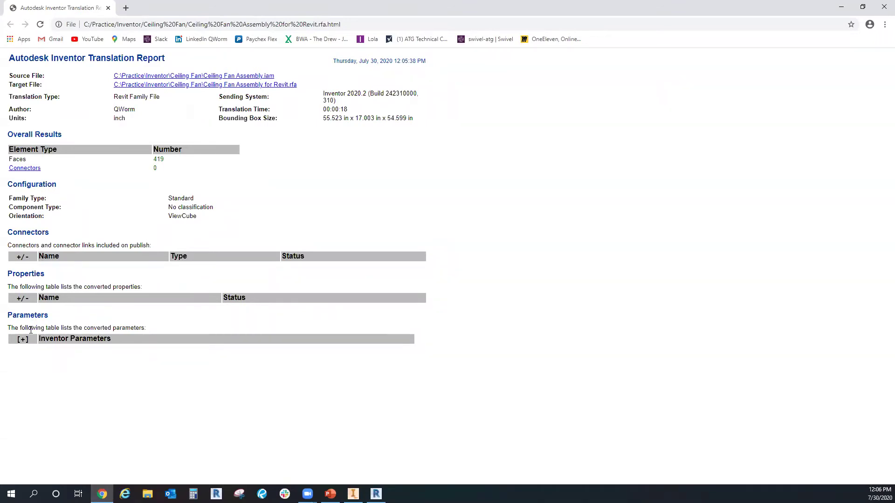
- Close the report tab, click Finish BIM Content in Inventor, and switch to Revit
{"action": "left_click", "coordinate": [109, 9]}
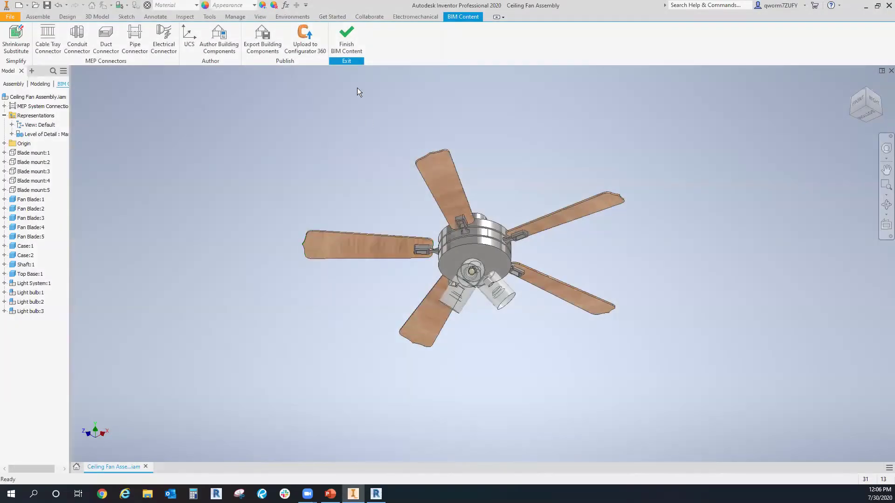
{"action": "left_click", "coordinate": [355, 40]}
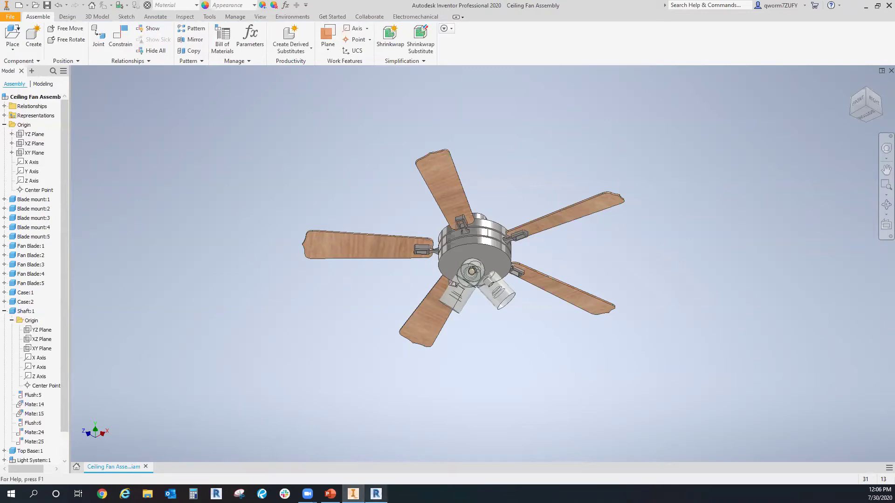
{"action": "left_click", "coordinate": [376, 494]}
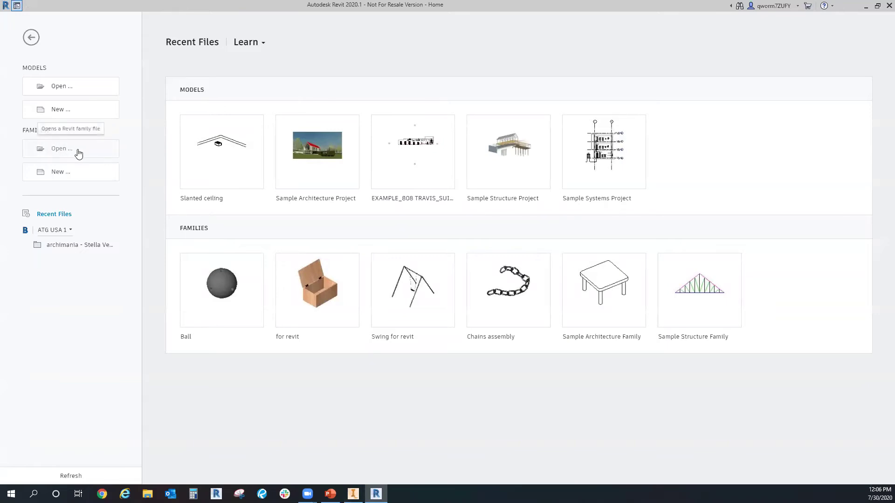
- Open Ceiling Fan Assembly for Revit.rfa from C:\Practice\Inventor\Ceiling Fan
{"action": "left_click", "coordinate": [78, 154]}
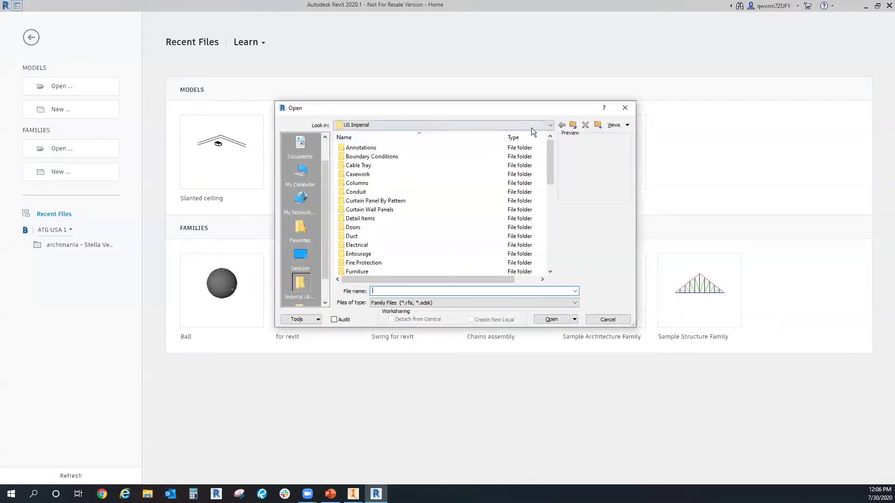
{"action": "left_click", "coordinate": [466, 125]}
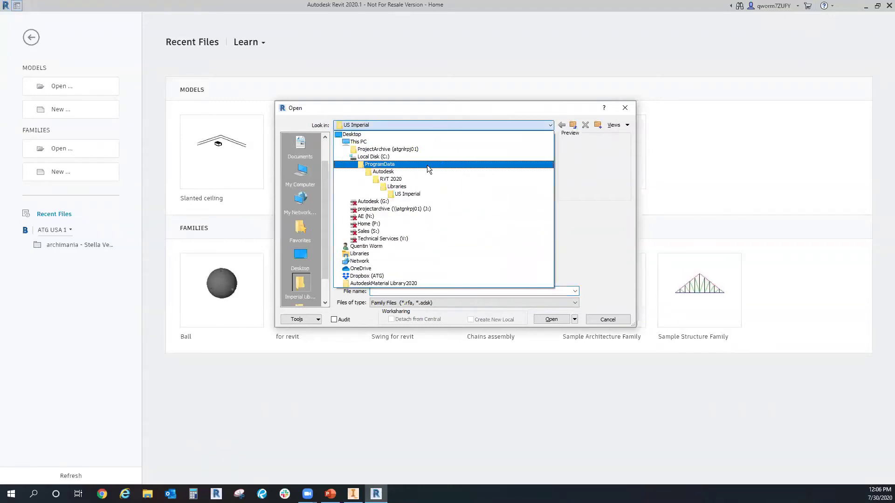
{"action": "left_click", "coordinate": [423, 157]}
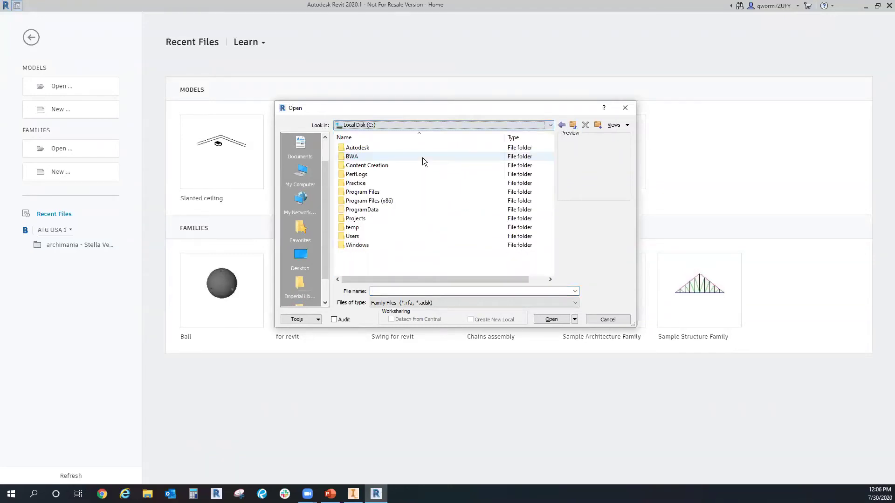
{"action": "double_click", "coordinate": [419, 183]}
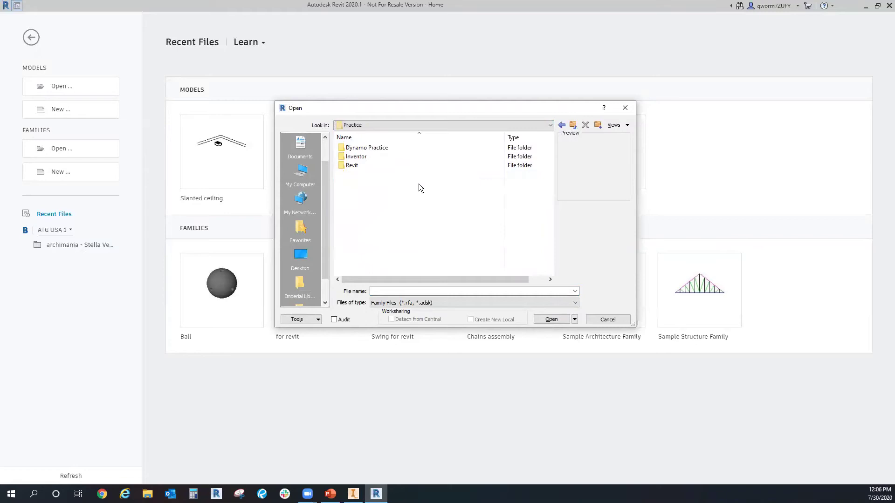
{"action": "double_click", "coordinate": [403, 158]}
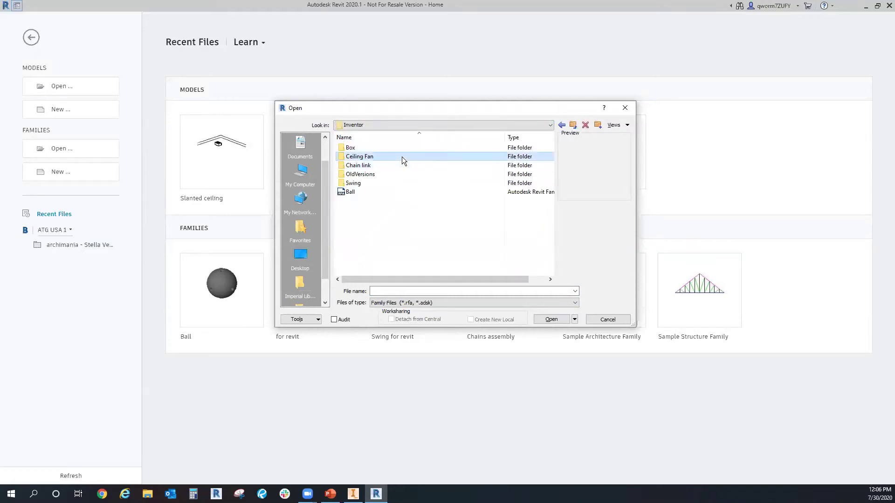
{"action": "double_click", "coordinate": [402, 157]}
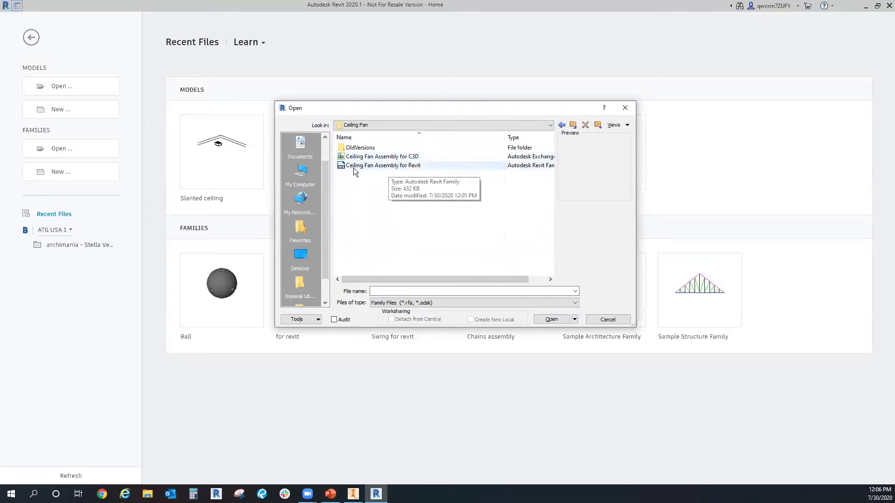
{"action": "left_click", "coordinate": [412, 169]}
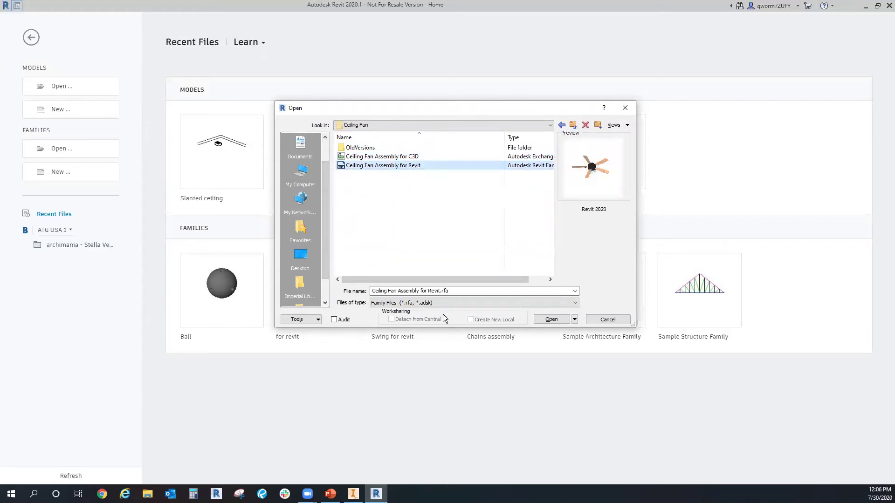
{"action": "left_click", "coordinate": [550, 320]}
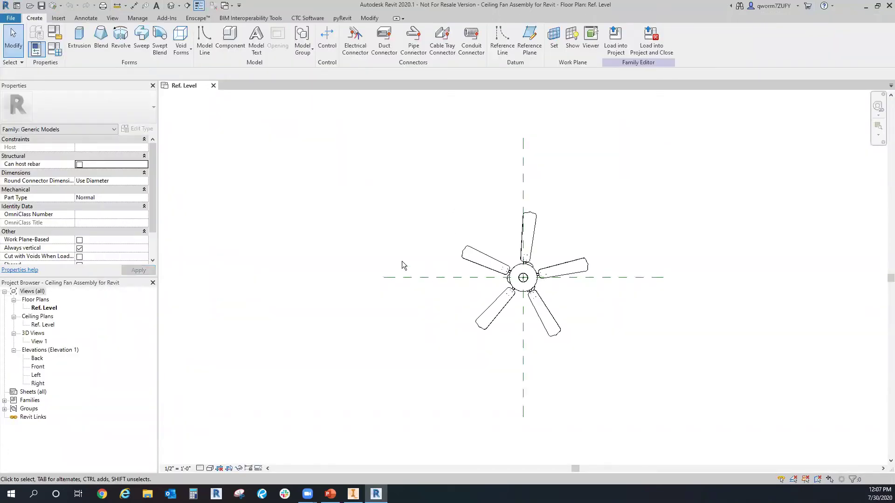
{"action": "key", "text": "z"}
{"action": "key", "text": "f"}
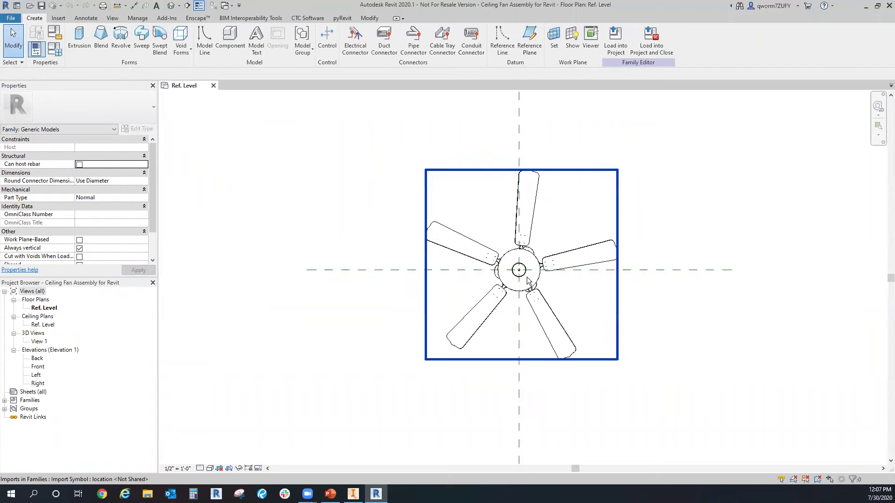
{"action": "scroll", "coordinate": [501, 274], "scroll_direction": "up", "scroll_amount": 2}
{"action": "scroll", "coordinate": [641, 296], "scroll_direction": "up", "scroll_amount": 2}
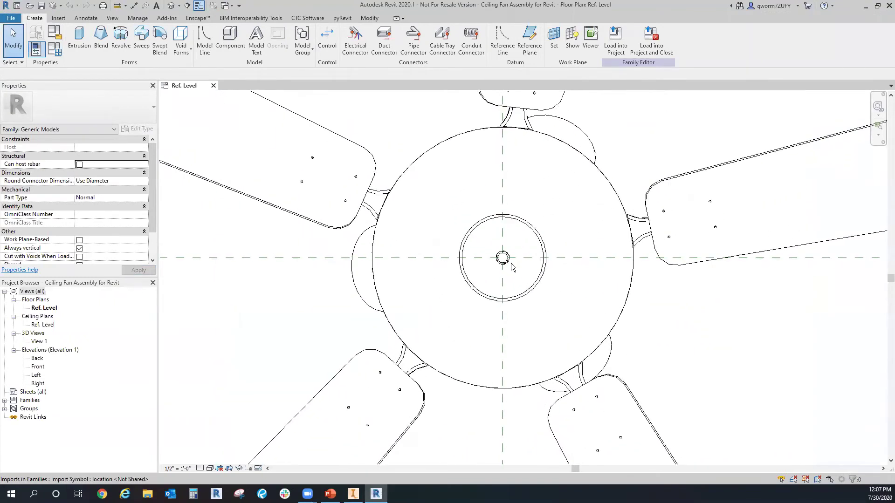
{"action": "scroll", "coordinate": [513, 262], "scroll_direction": "up", "scroll_amount": 2}
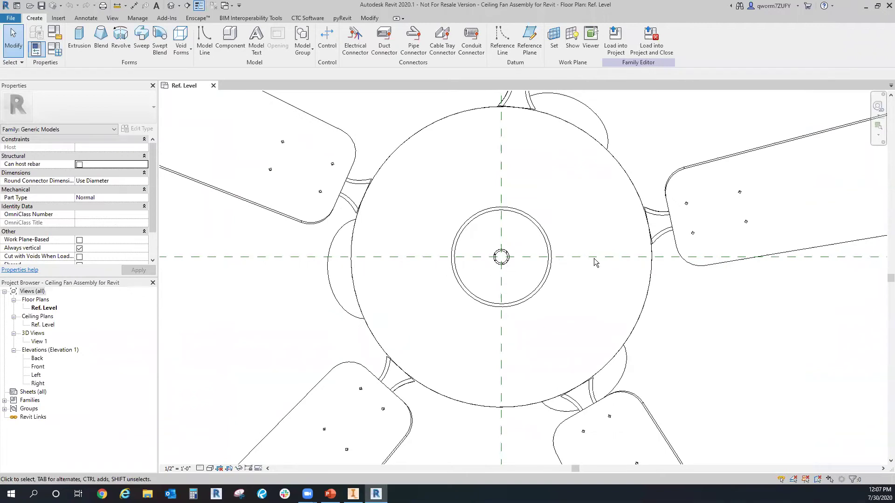
{"action": "scroll", "coordinate": [496, 294], "scroll_direction": "down", "scroll_amount": 2}
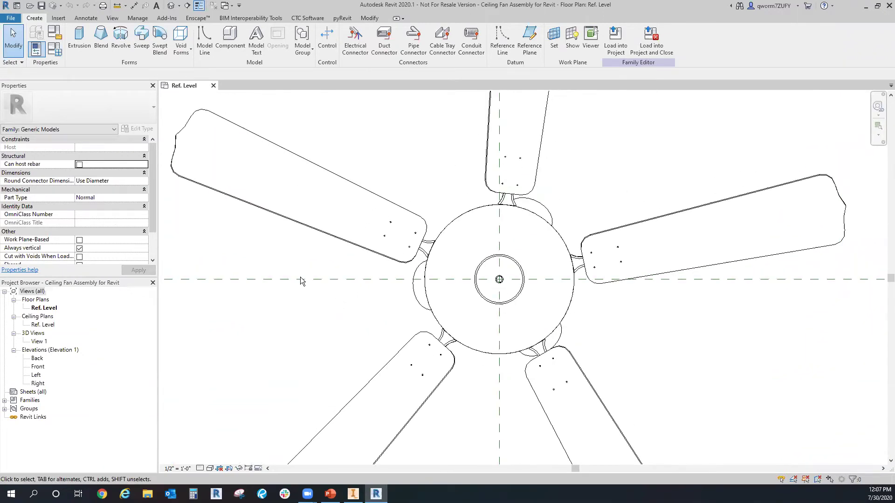
{"action": "scroll", "coordinate": [301, 281], "scroll_direction": "down", "scroll_amount": 1}
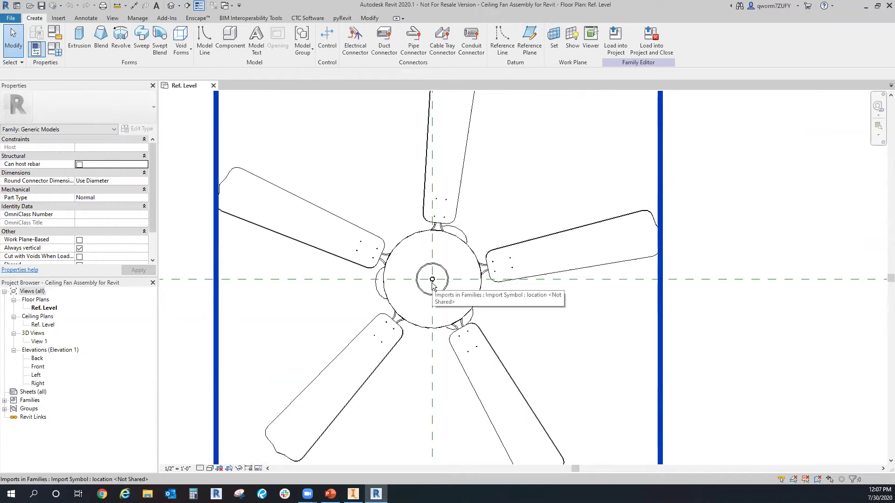
{"action": "left_click", "coordinate": [407, 247]}
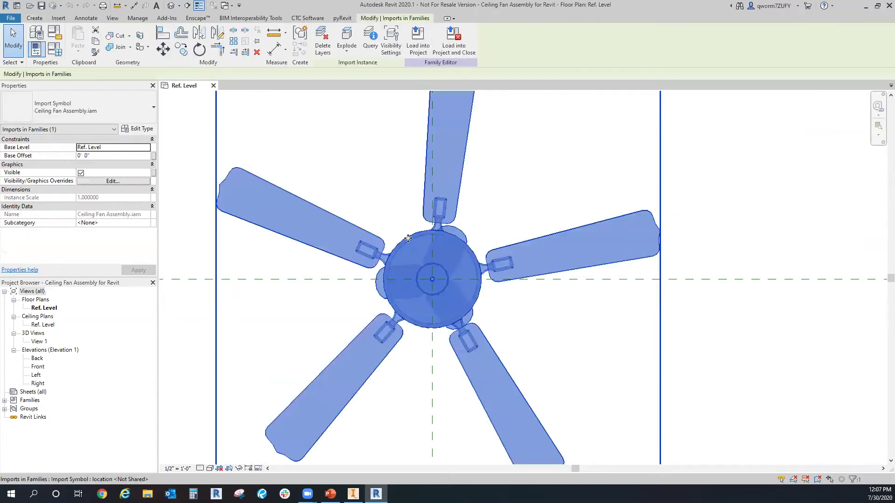
{"action": "left_click_drag", "start_coordinate": [408, 239], "coordinate": [334, 166]}
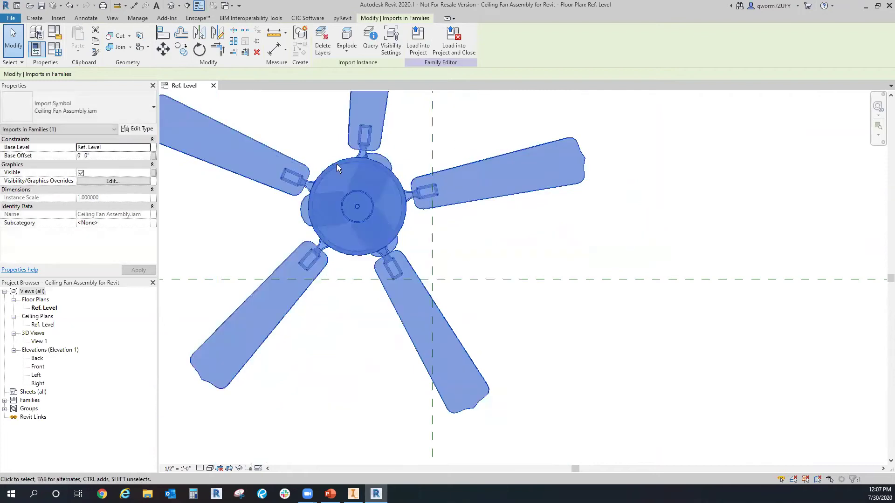
{"action": "left_click", "coordinate": [163, 50]}
{"action": "scroll", "coordinate": [366, 219], "scroll_direction": "up", "scroll_amount": 8}
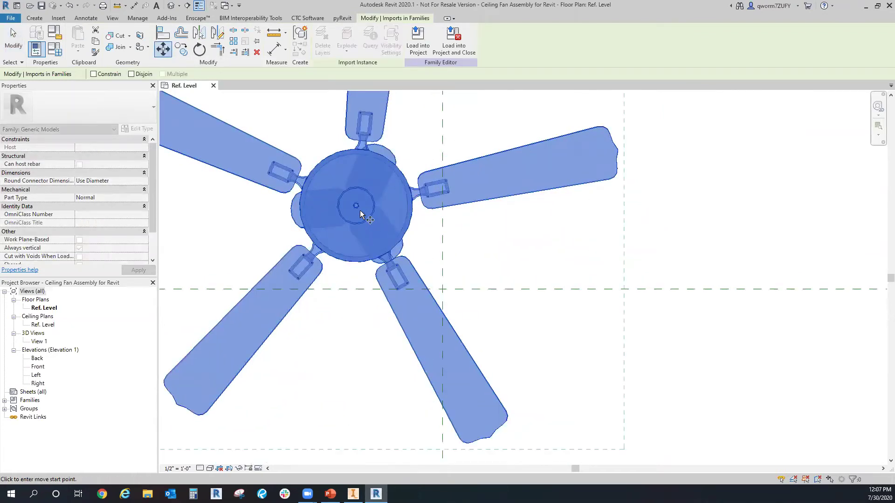
{"action": "scroll", "coordinate": [364, 203], "scroll_direction": "up", "scroll_amount": 2}
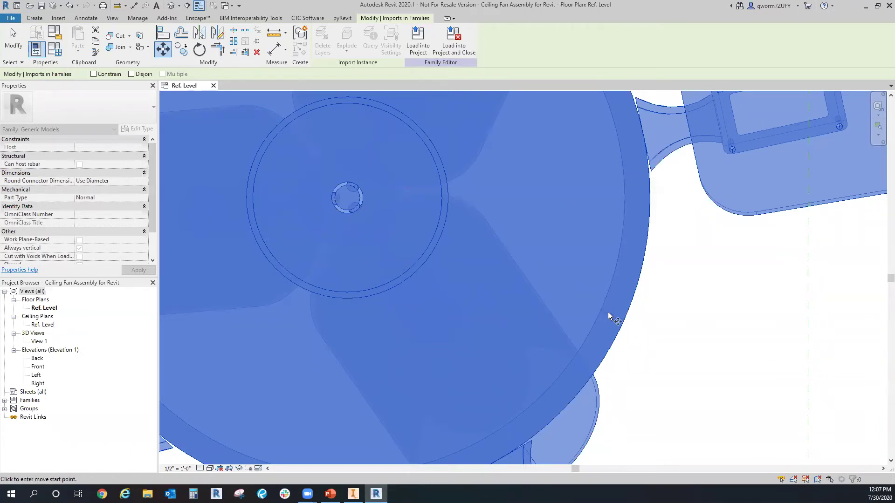
{"action": "scroll", "coordinate": [589, 347], "scroll_direction": "down", "scroll_amount": 3}
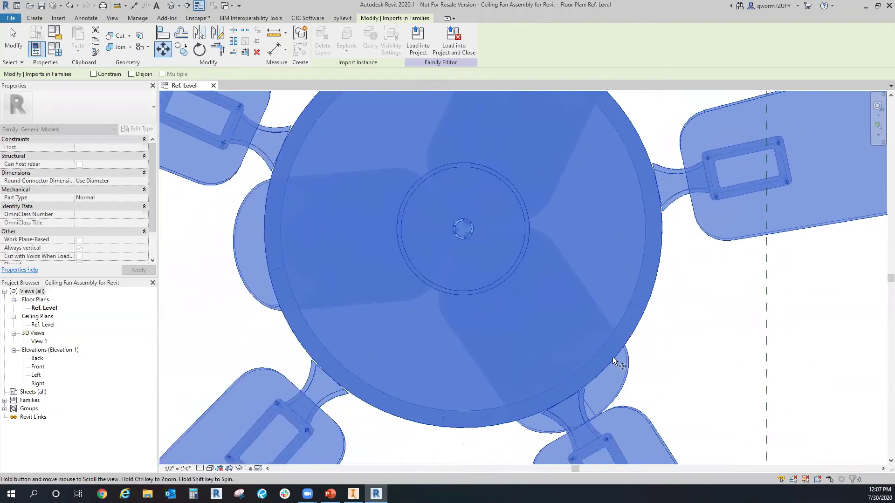
{"action": "scroll", "coordinate": [505, 254], "scroll_direction": "down", "scroll_amount": 2}
{"action": "middle_click_drag", "start_coordinate": [699, 391], "coordinate": [598, 324]}
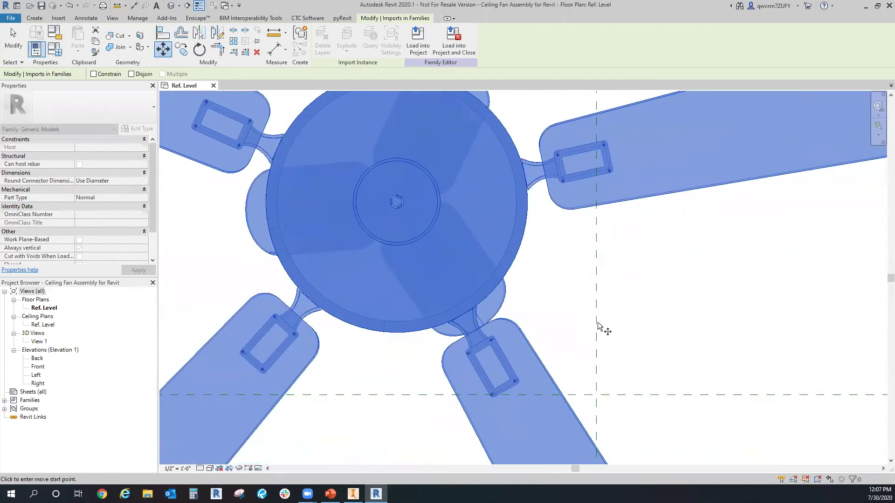
{"action": "key", "text": "Escape"}
{"action": "key", "text": "Escape"}
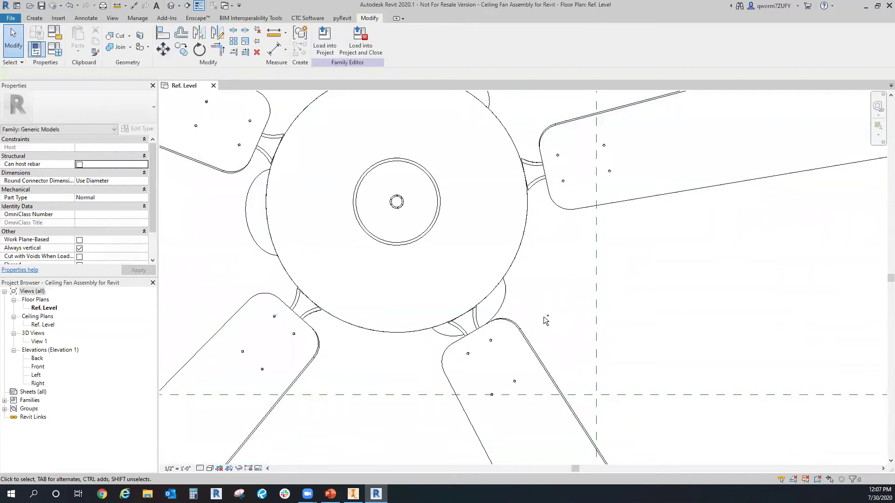
{"action": "scroll", "coordinate": [543, 317], "scroll_direction": "down", "scroll_amount": 3}
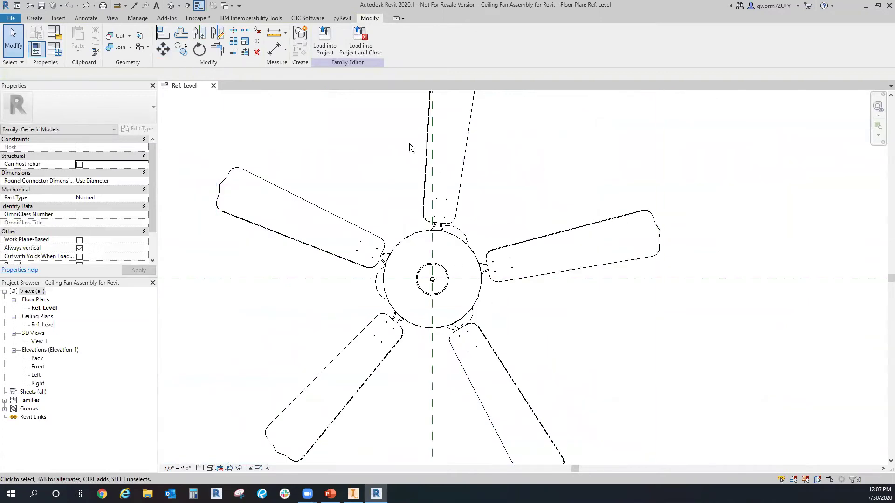
{"action": "scroll", "coordinate": [400, 145], "scroll_direction": "down", "scroll_amount": 2}
{"action": "middle_click_drag", "start_coordinate": [403, 146], "coordinate": [397, 180]}
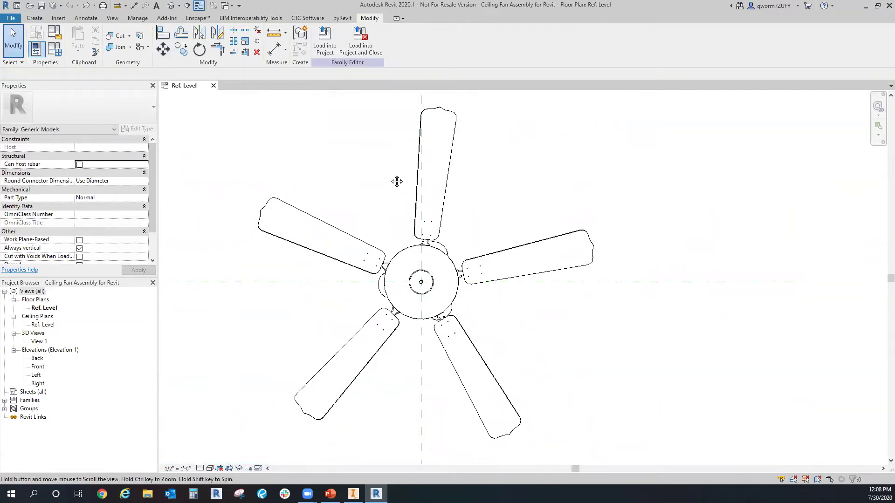
- Open Elevations > Front and zoom and pan to frame the fan below Ref. Level
{"action": "double_click", "coordinate": [38, 367]}
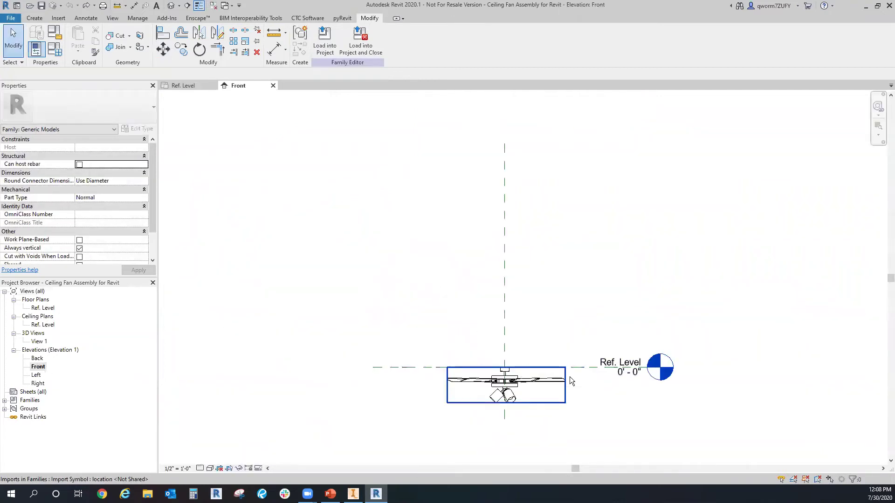
{"action": "scroll", "coordinate": [499, 378], "scroll_direction": "up", "scroll_amount": 2}
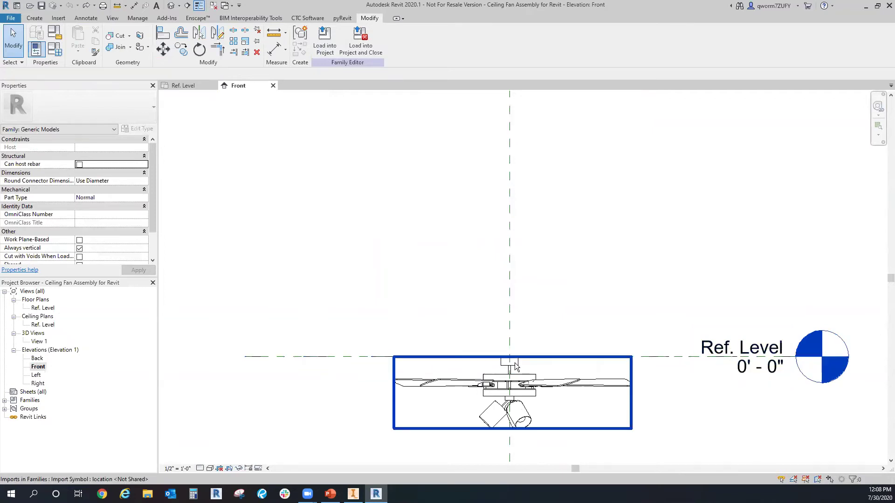
{"action": "scroll", "coordinate": [506, 373], "scroll_direction": "up", "scroll_amount": 1}
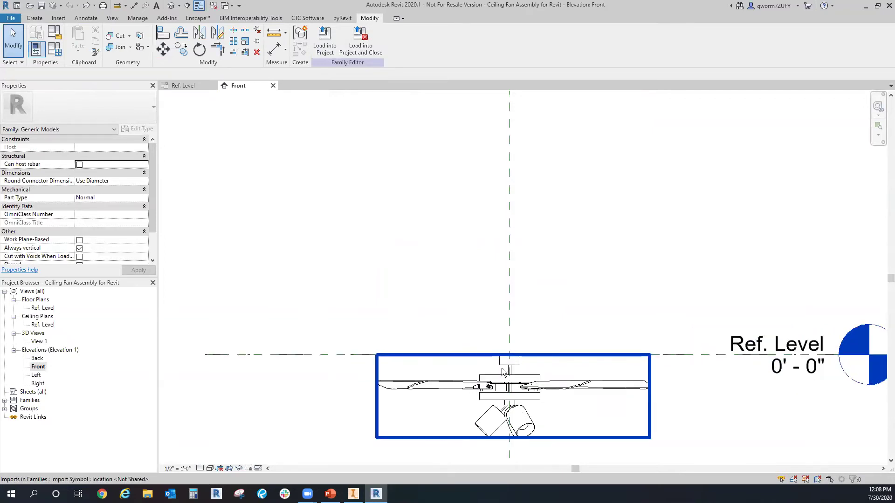
{"action": "scroll", "coordinate": [503, 371], "scroll_direction": "up", "scroll_amount": 1}
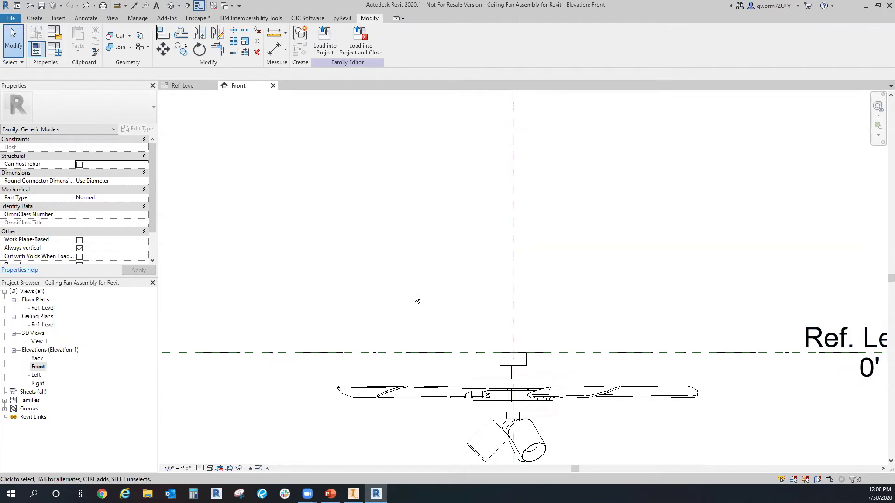
{"action": "scroll", "coordinate": [498, 358], "scroll_direction": "down", "scroll_amount": 3}
{"action": "middle_click_drag", "start_coordinate": [499, 335], "coordinate": [405, 322]}
- Draw a horizontal reference plane above the fan, then open the Family Types dialog
{"action": "left_click", "coordinate": [35, 18]}
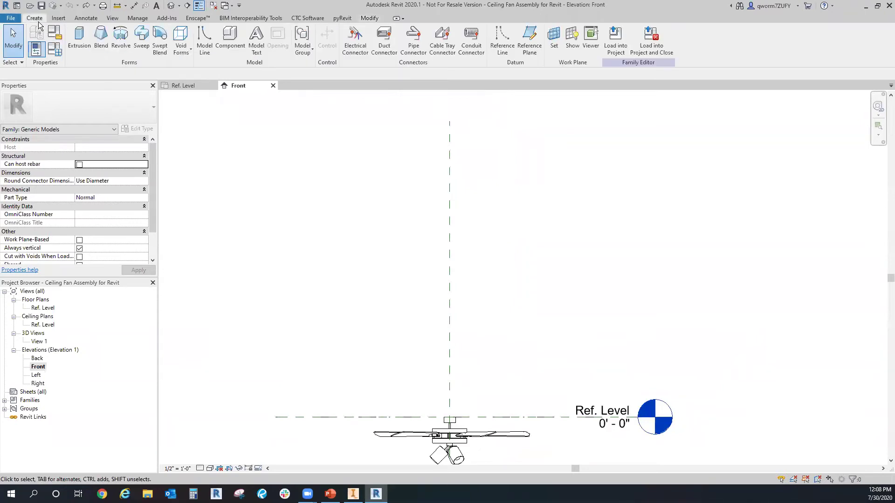
{"action": "left_click", "coordinate": [532, 50]}
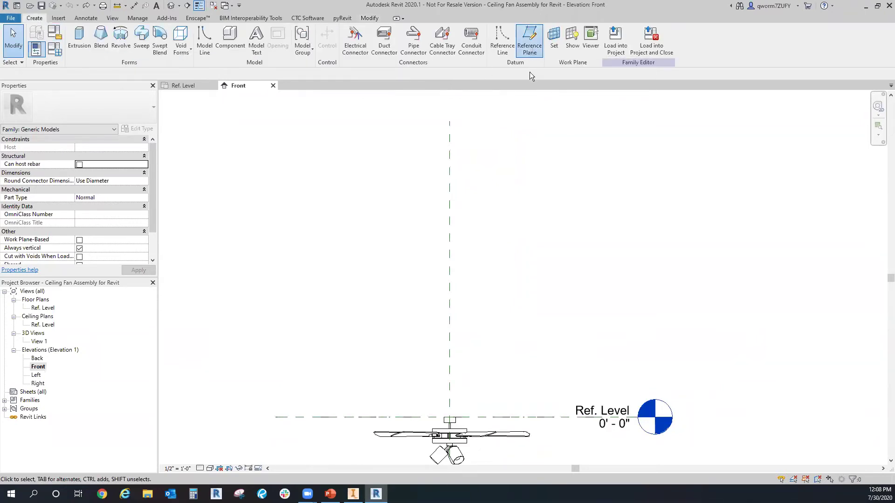
{"action": "left_click", "coordinate": [363, 212]}
{"action": "left_click", "coordinate": [521, 213]}
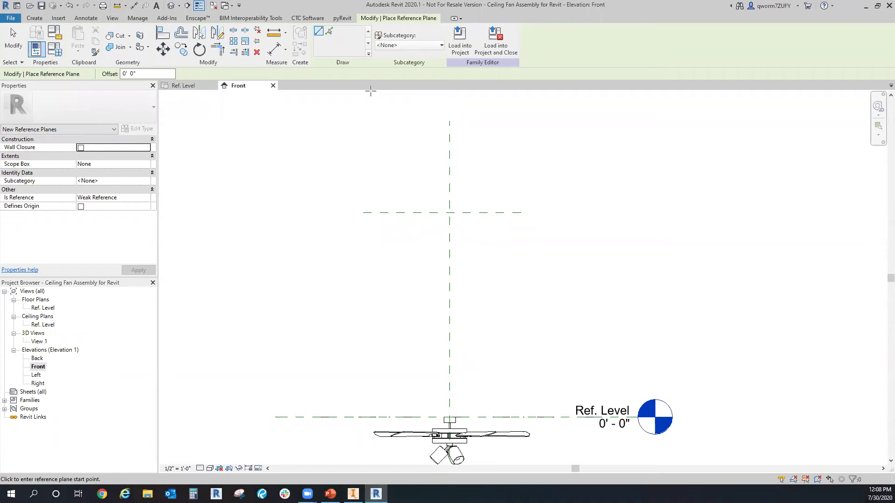
{"action": "left_click", "coordinate": [57, 50]}
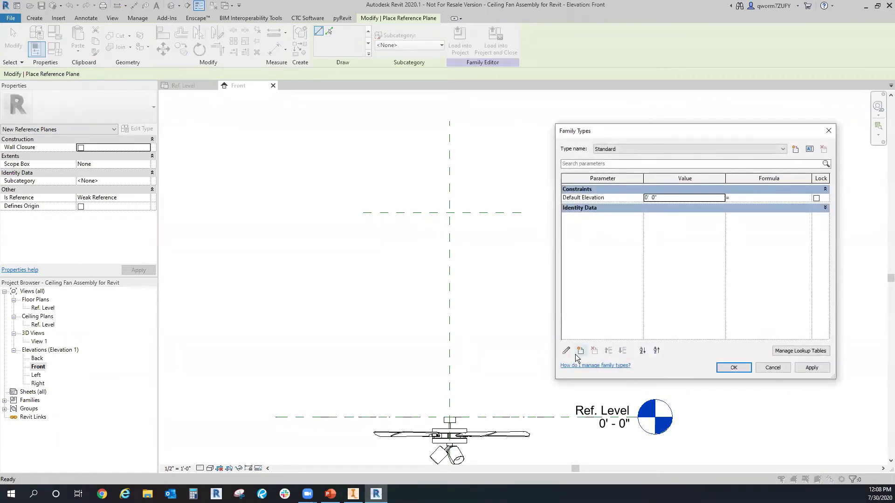
- Add an instance length parameter named Ceiling Height with value 8' 0" to the fan family
{"action": "left_click", "coordinate": [580, 351]}
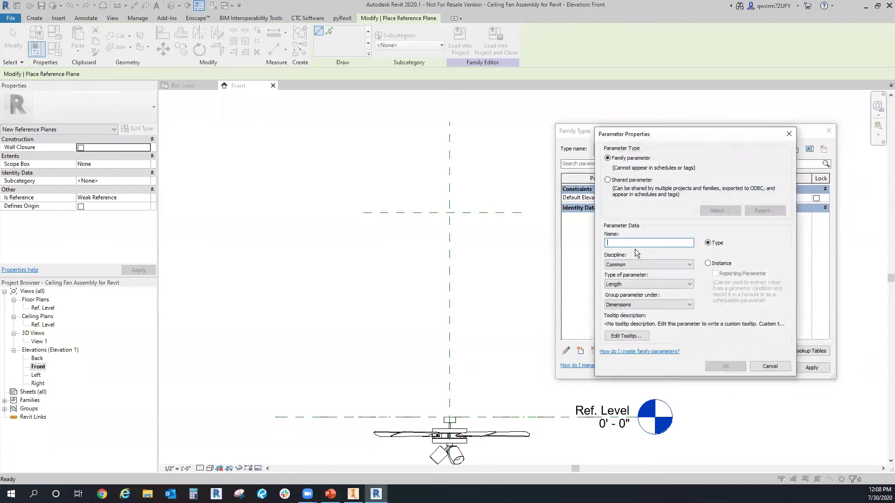
{"action": "type", "text": "Ceiling Height"}
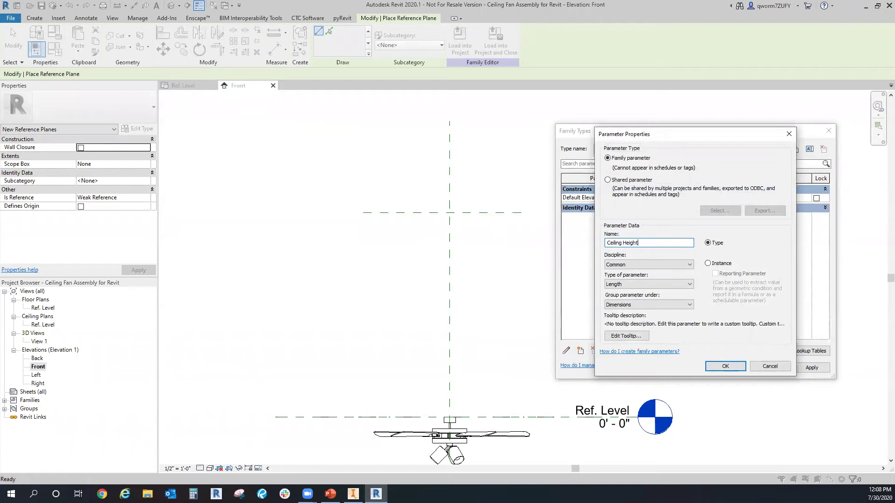
{"action": "left_click", "coordinate": [708, 263]}
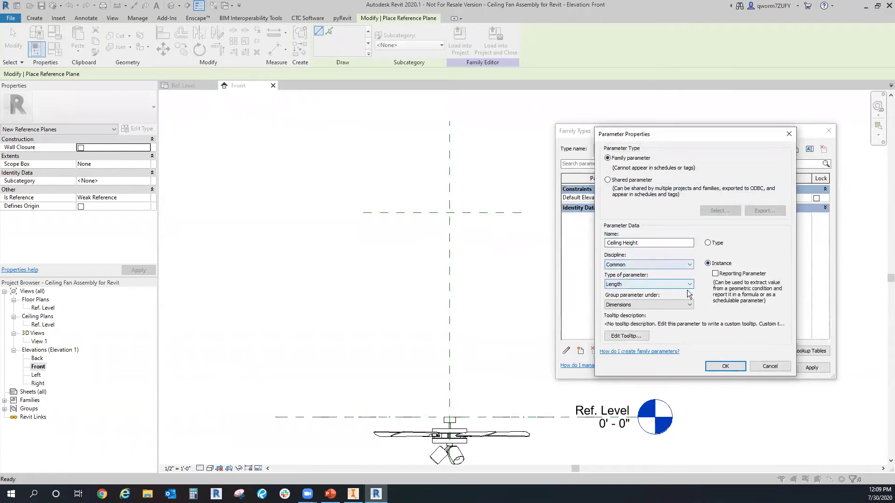
{"action": "left_click", "coordinate": [724, 367]}
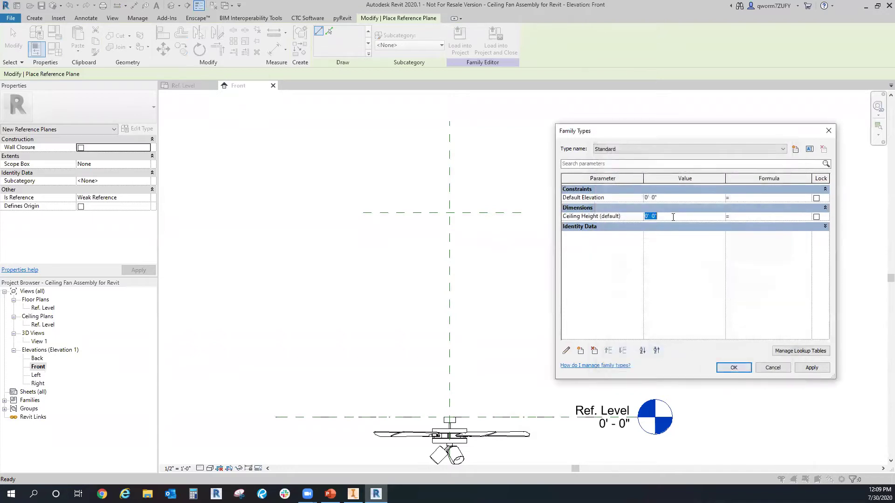
{"action": "type", "text": "8"}
{"action": "key", "text": "Tab"}
{"action": "left_click", "coordinate": [734, 367]}
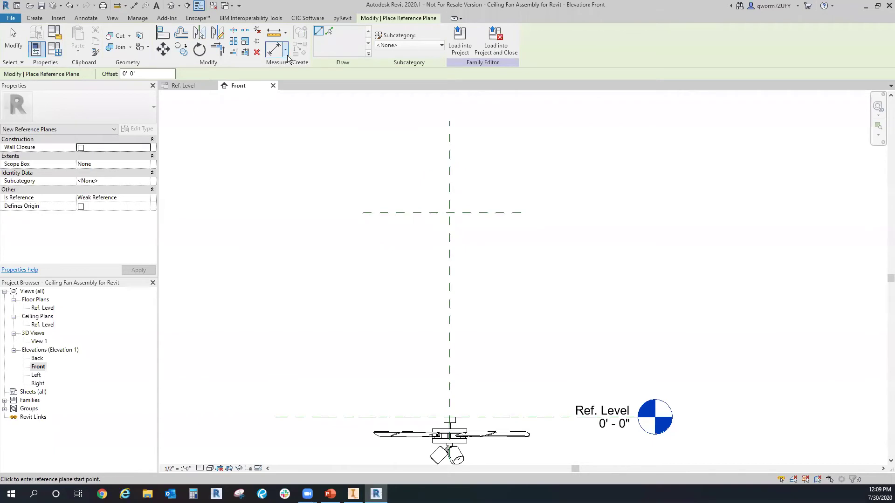
- Place an aligned dimension from Ref. Level to the upper reference plane and label it Ceiling Height
{"action": "left_click", "coordinate": [274, 48]}
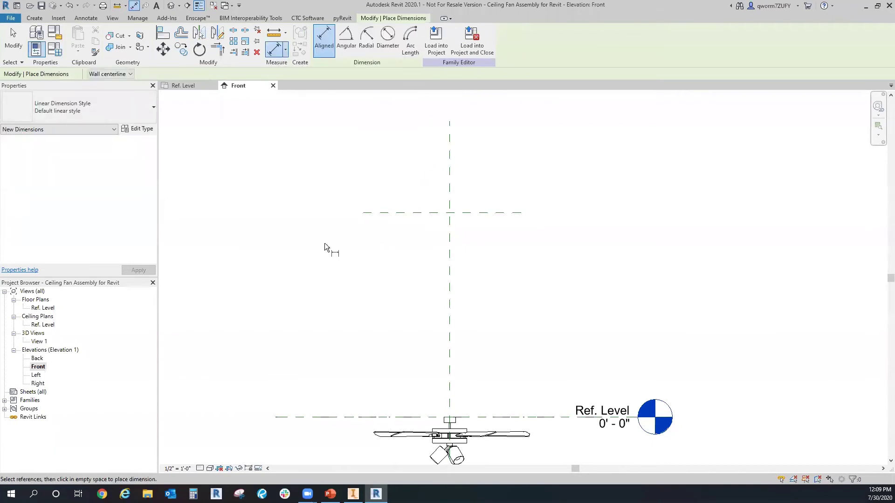
{"action": "left_click", "coordinate": [380, 414]}
{"action": "left_click", "coordinate": [380, 212]}
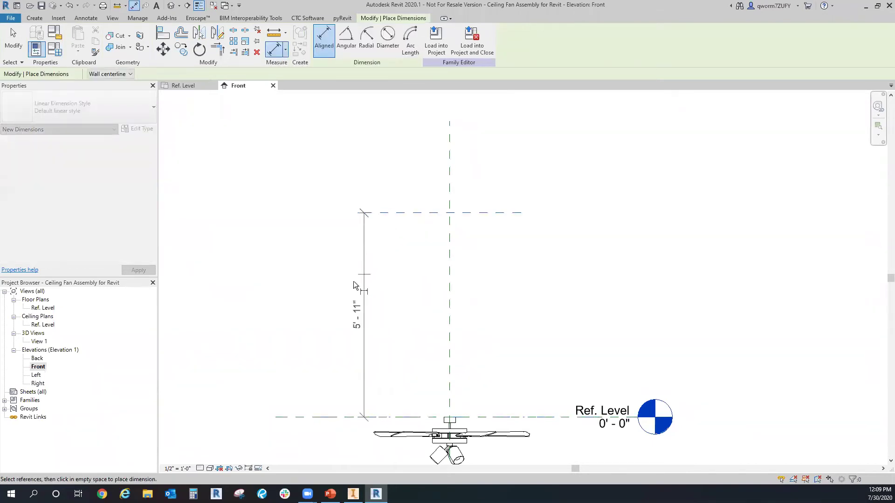
{"action": "left_click", "coordinate": [333, 298]}
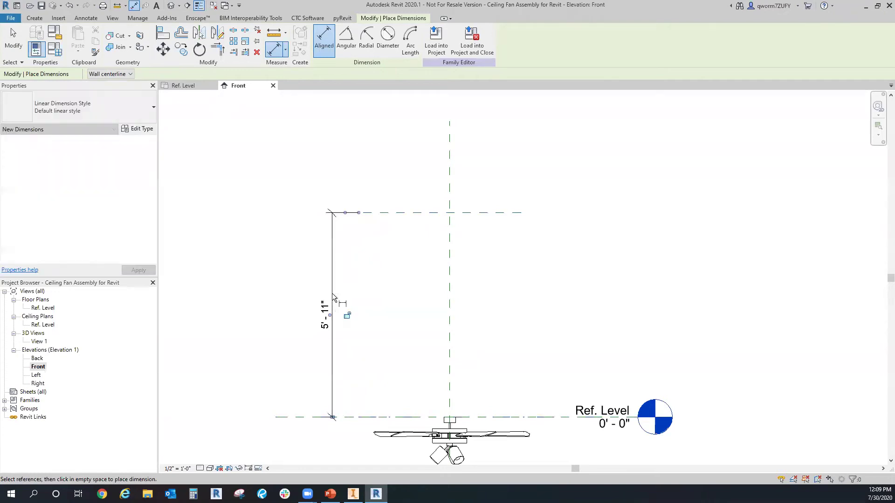
{"action": "key", "text": "Escape"}
{"action": "key", "text": "Escape"}
{"action": "left_click", "coordinate": [335, 301]}
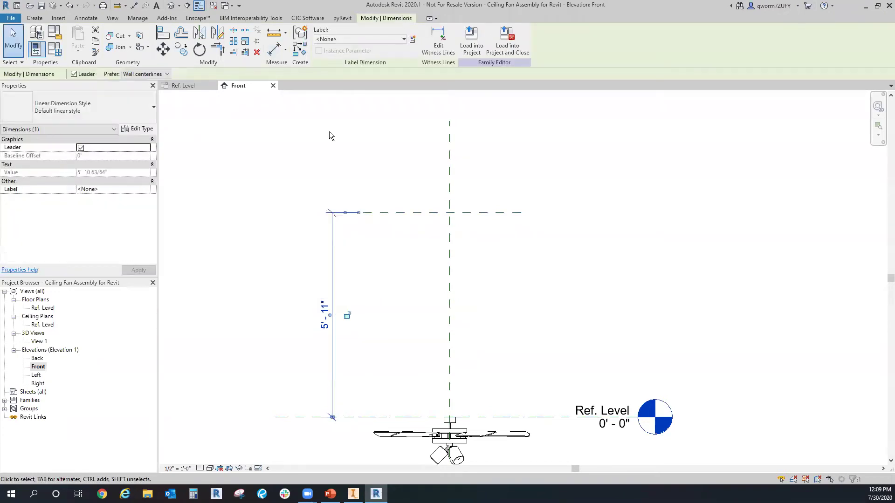
{"action": "left_click", "coordinate": [404, 40]}
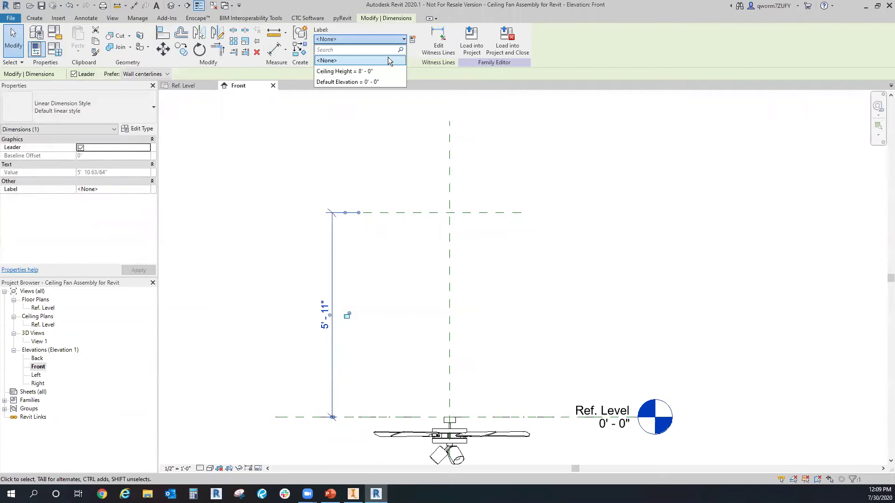
{"action": "left_click", "coordinate": [360, 72]}
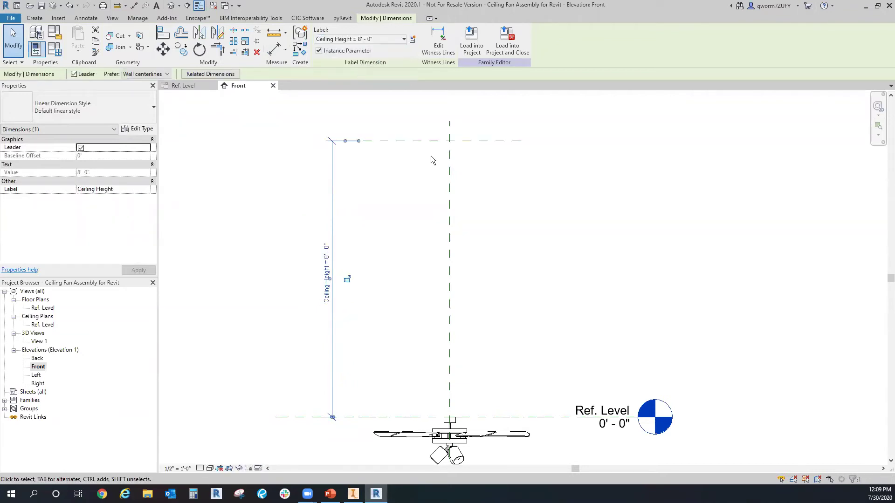
- Align the imported fan to the upper reference plane
{"action": "left_click", "coordinate": [163, 39]}
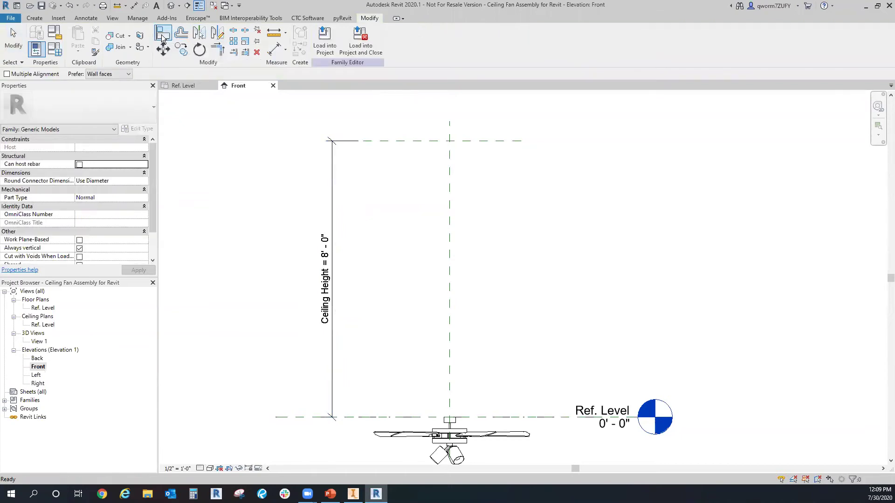
{"action": "left_click", "coordinate": [407, 141]}
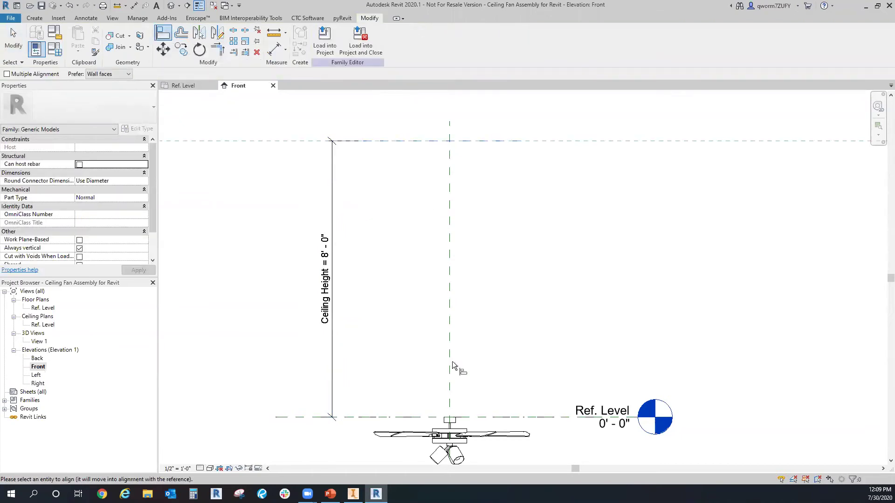
{"action": "scroll", "coordinate": [451, 421], "scroll_direction": "up", "scroll_amount": 3}
{"action": "key", "text": "Tab"}
{"action": "key", "text": "Tab"}
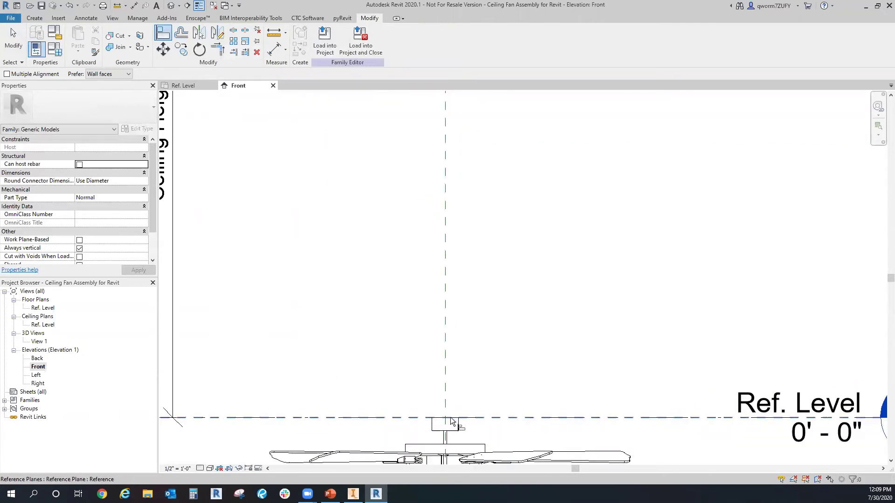
{"action": "left_click", "coordinate": [450, 421]}
{"action": "scroll", "coordinate": [465, 296], "scroll_direction": "down", "scroll_amount": 5}
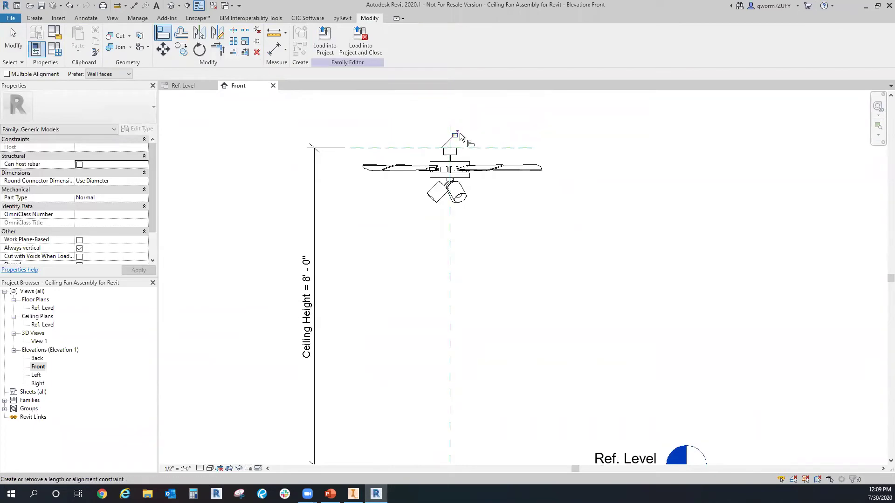
{"action": "key", "text": "Escape"}
{"action": "key", "text": "Escape"}
- Flex the family with a test Ceiling Height of 9' 0", then cancel the change
{"action": "left_click", "coordinate": [55, 49]}
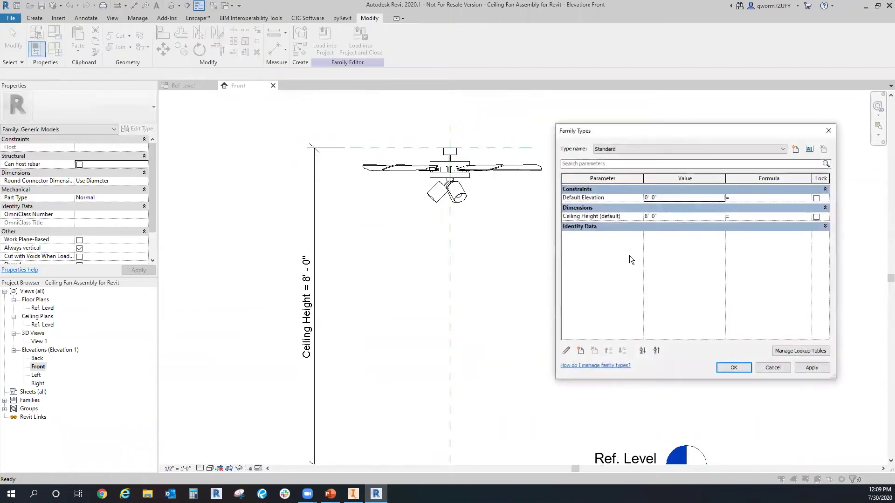
{"action": "left_click", "coordinate": [662, 217]}
{"action": "type", "text": "9"}
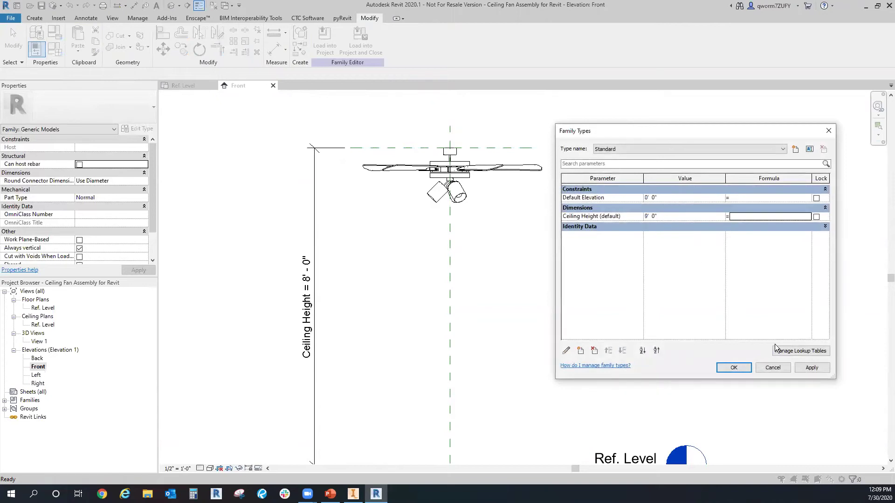
{"action": "left_click", "coordinate": [811, 368]}
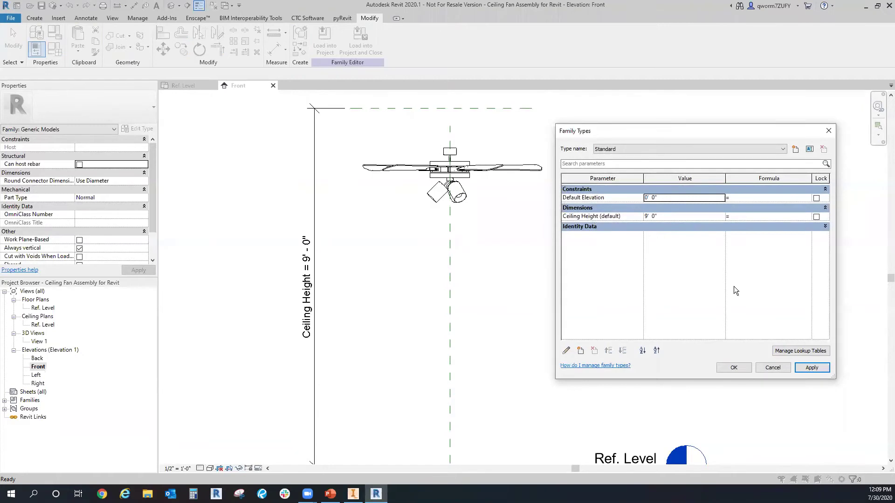
{"action": "left_click", "coordinate": [772, 368]}
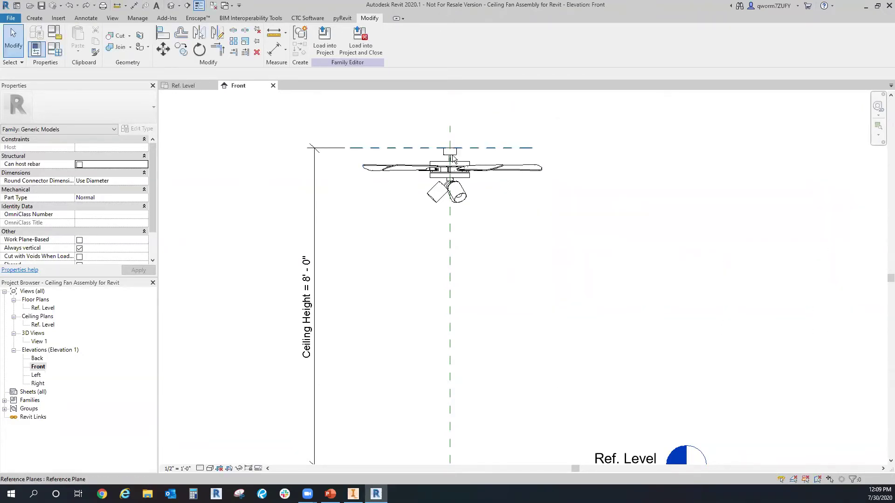
{"action": "left_click", "coordinate": [163, 33]}
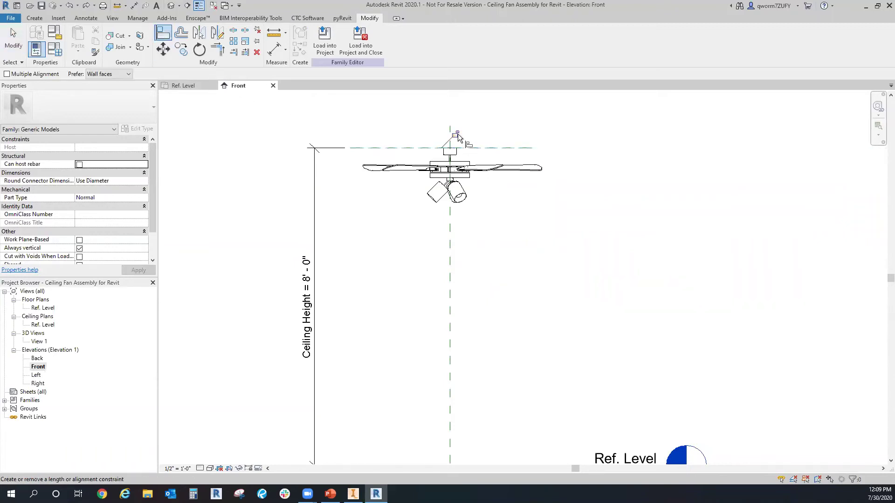
{"action": "key", "text": "Escape"}
{"action": "key", "text": "Escape"}
{"action": "left_click", "coordinate": [489, 167]}
{"action": "key", "text": "Escape"}
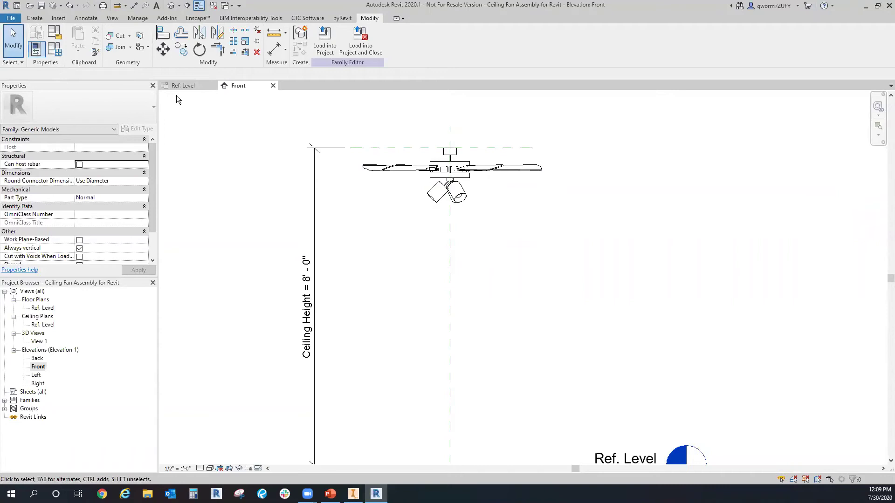
- Open 3D View 1 from the Project Browser and orbit around the shaded fan
{"action": "left_click", "coordinate": [183, 86]}
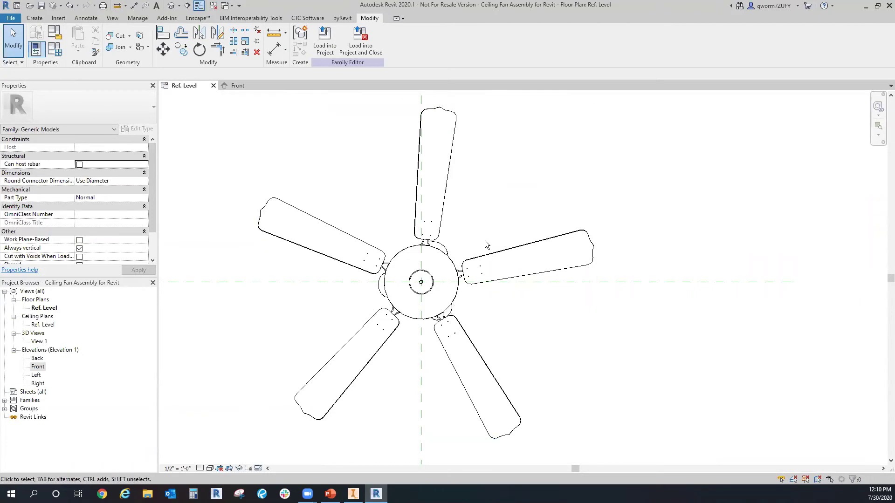
{"action": "mouse_move", "coordinate": [445, 270]}
{"action": "middle_mouse_down"}
{"action": "mouse_move", "coordinate": [459, 238]}
{"action": "mouse_move", "coordinate": [456, 252]}
{"action": "middle_mouse_up"}
{"action": "left_click", "coordinate": [35, 343]}
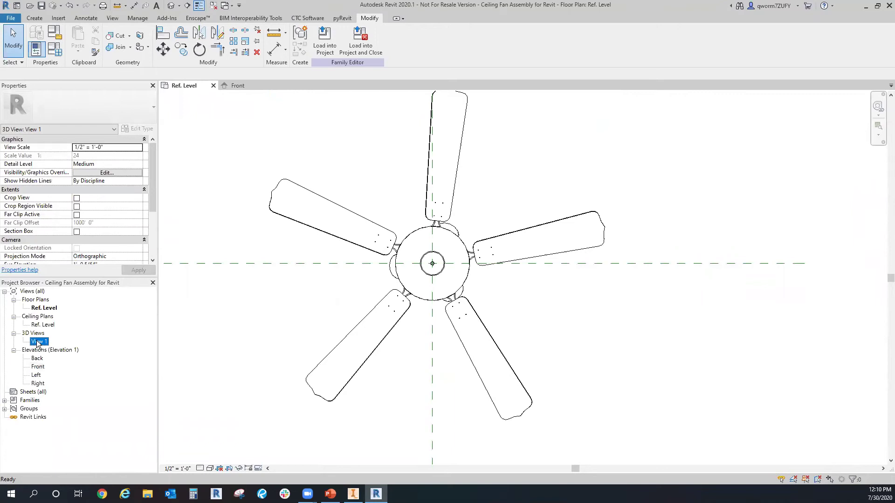
{"action": "double_click", "coordinate": [40, 343]}
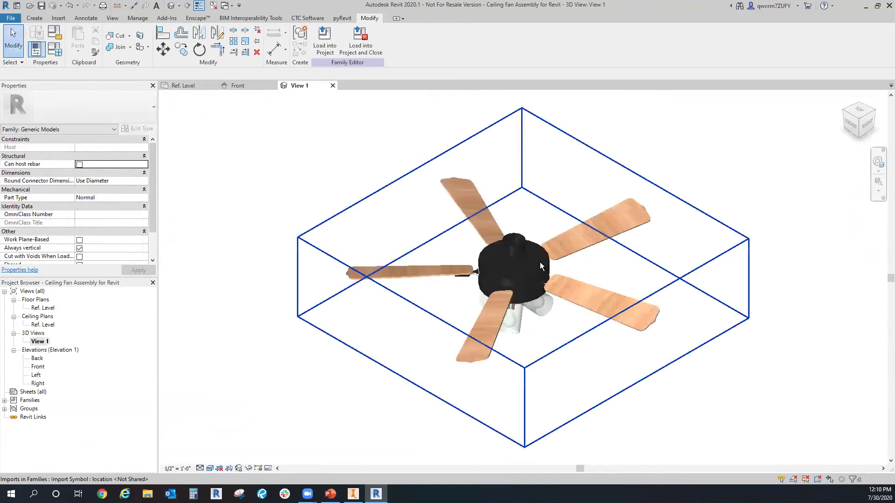
{"action": "middle_click_drag", "start_coordinate": [556, 264], "coordinate": [587, 168], "text": "shift"}
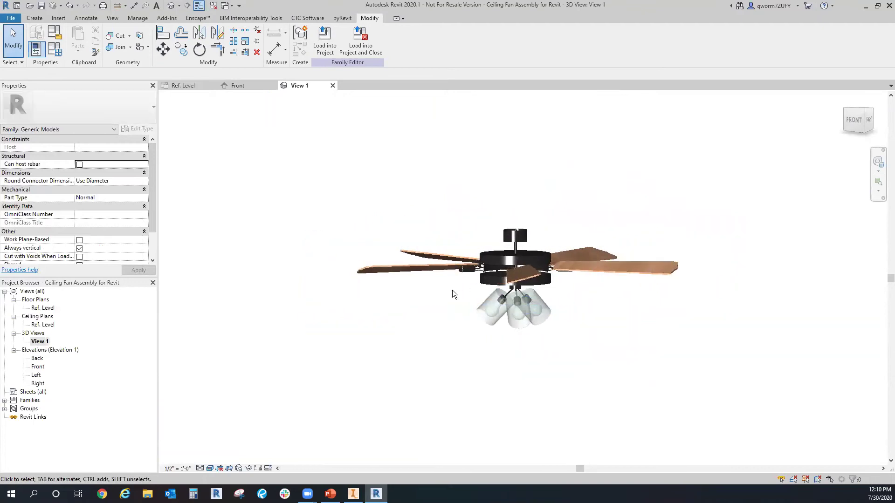
{"action": "scroll", "coordinate": [484, 269], "scroll_direction": "up", "scroll_amount": 10}
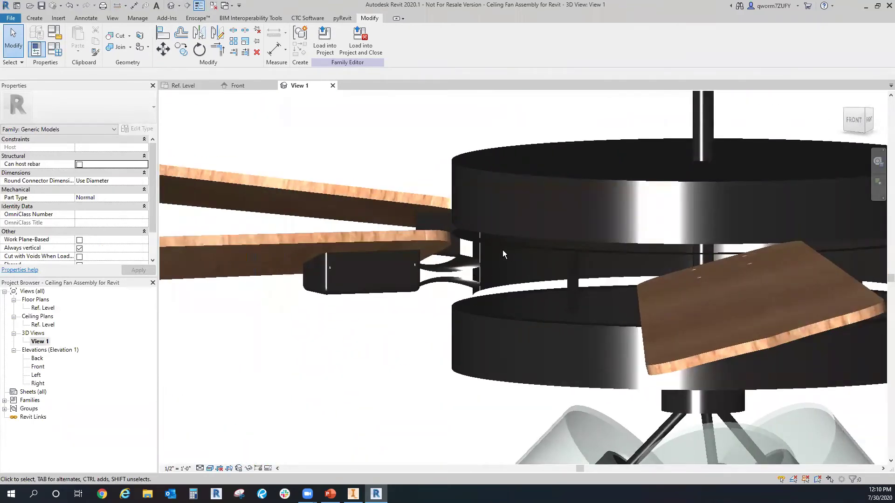
{"action": "middle_click_drag", "start_coordinate": [502, 250], "coordinate": [428, 285], "text": "shift"}
{"action": "scroll", "coordinate": [427, 285], "scroll_direction": "down", "scroll_amount": 8}
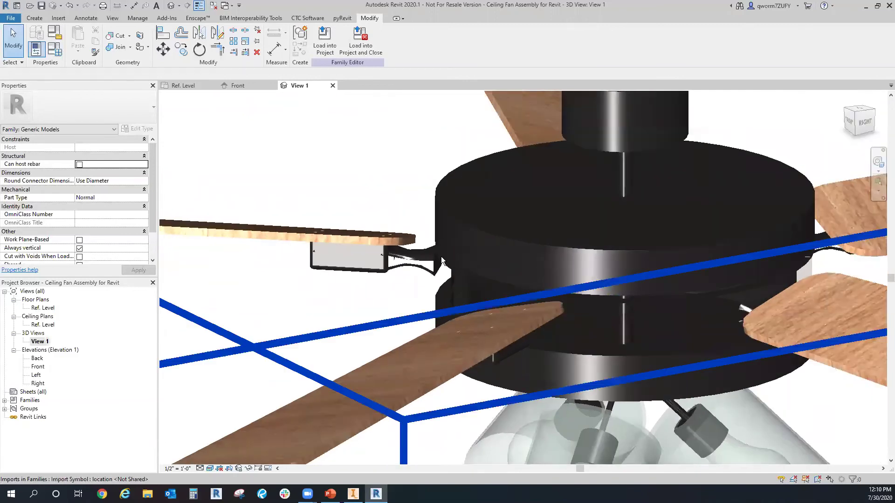
{"action": "middle_click_drag", "start_coordinate": [431, 200], "coordinate": [493, 281]}
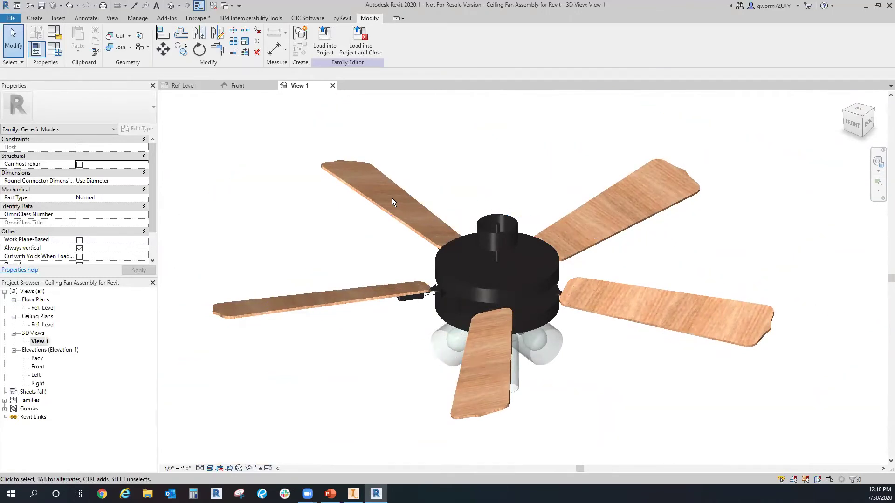
- Explode the selected fan import and confirm with Yes
{"action": "left_click", "coordinate": [376, 206]}
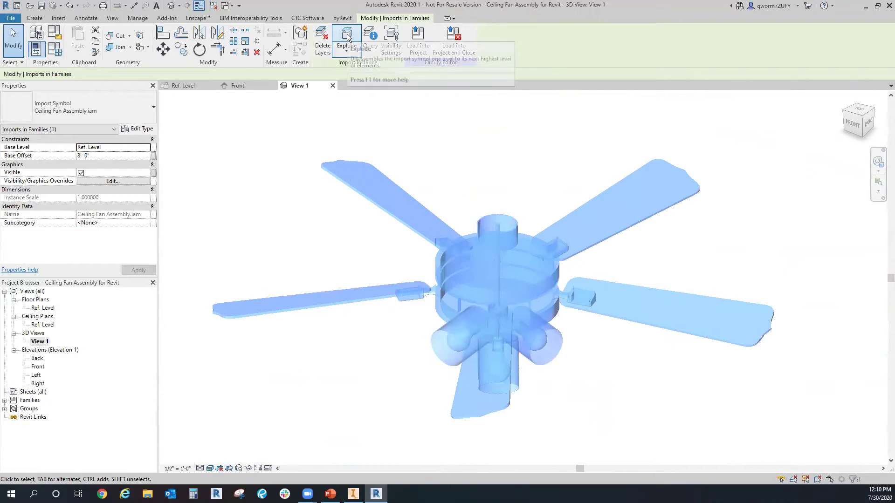
{"action": "left_click", "coordinate": [347, 37]}
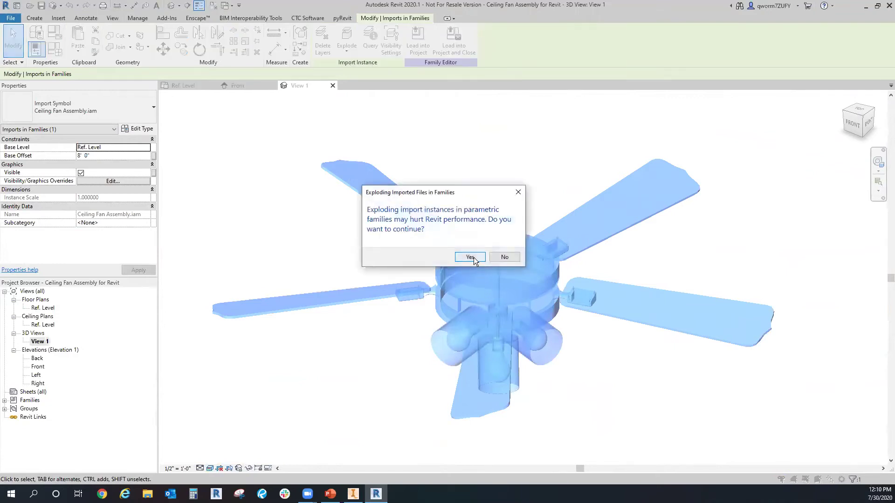
{"action": "left_click", "coordinate": [470, 257]}
- Inspect the exploded fan in realistic style from front and elevated angles
{"action": "middle_click_drag", "start_coordinate": [469, 320], "coordinate": [495, 300], "text": "shift"}
{"action": "scroll", "coordinate": [483, 287], "scroll_direction": "up", "scroll_amount": 2}
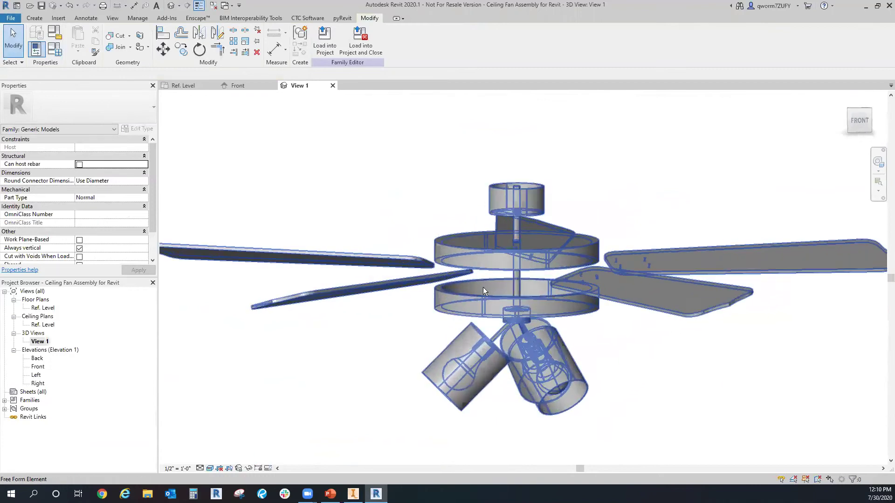
{"action": "scroll", "coordinate": [483, 287], "scroll_direction": "up", "scroll_amount": 1}
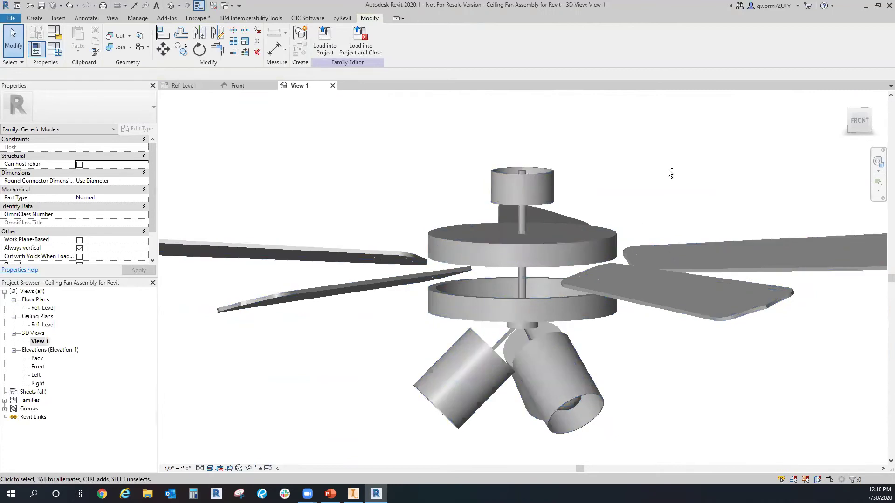
{"action": "key", "text": "z"}
{"action": "key", "text": "f"}
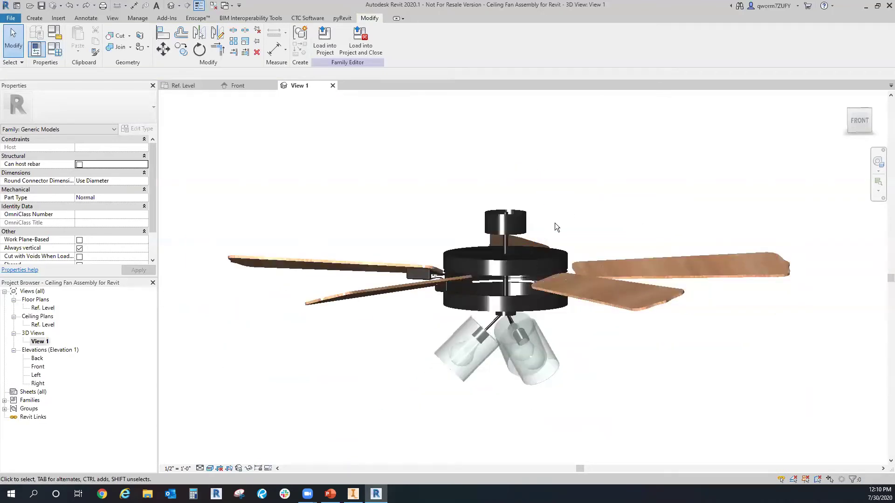
{"action": "middle_click_drag", "start_coordinate": [587, 220], "coordinate": [573, 187], "text": "shift"}
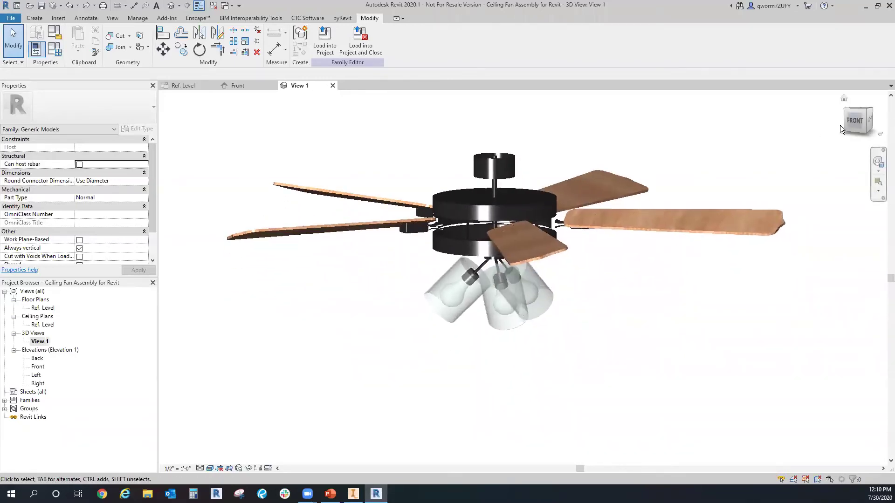
{"action": "left_click", "coordinate": [854, 120]}
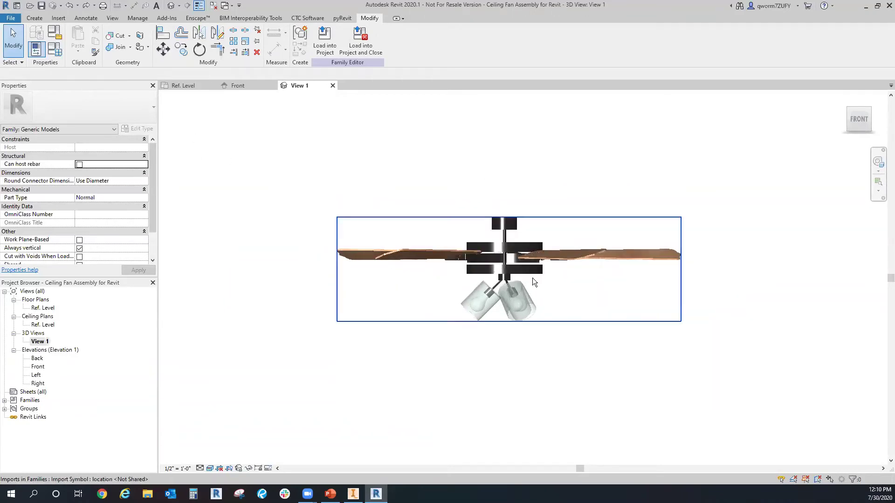
{"action": "middle_click_drag", "start_coordinate": [525, 226], "coordinate": [515, 264], "text": "shift"}
{"action": "scroll", "coordinate": [516, 280], "scroll_direction": "up", "scroll_amount": 3}
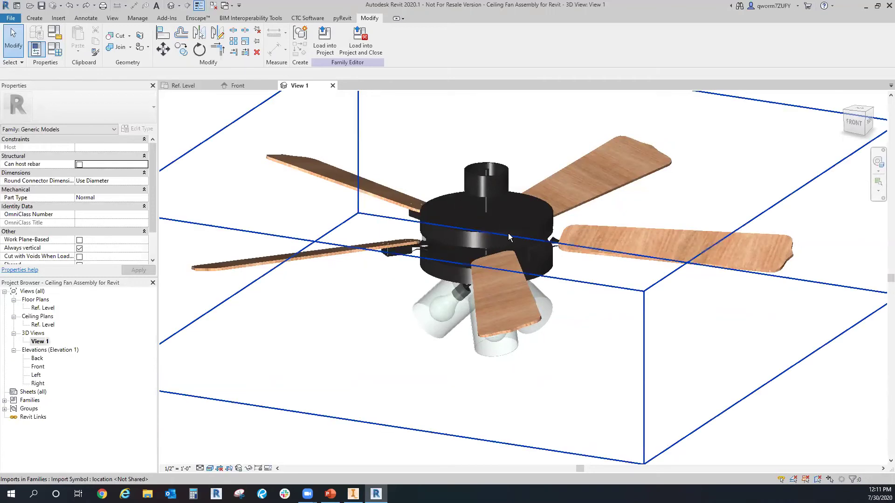
- Zoom out, recentre the fan, and view it from the ViewCube's FRONT face
{"action": "scroll", "coordinate": [508, 233], "scroll_direction": "down", "scroll_amount": 2}
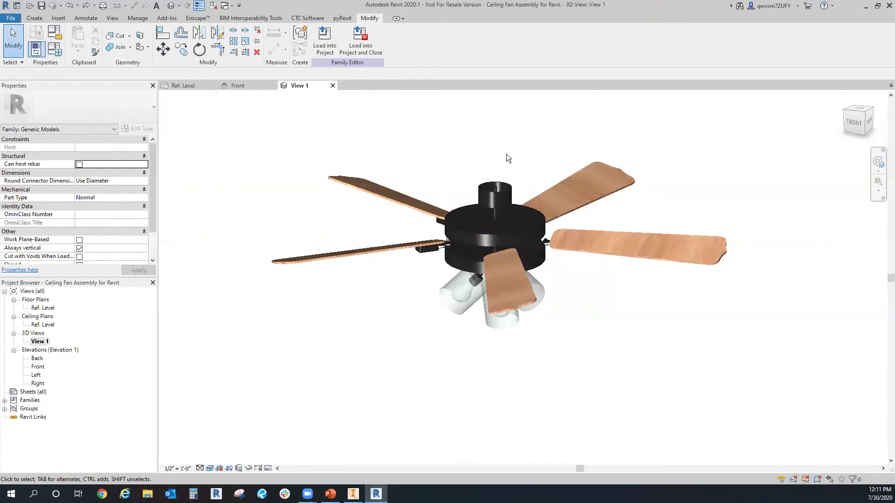
{"action": "scroll", "coordinate": [506, 154], "scroll_direction": "down", "scroll_amount": 2}
{"action": "middle_click_drag", "start_coordinate": [595, 179], "coordinate": [555, 228]}
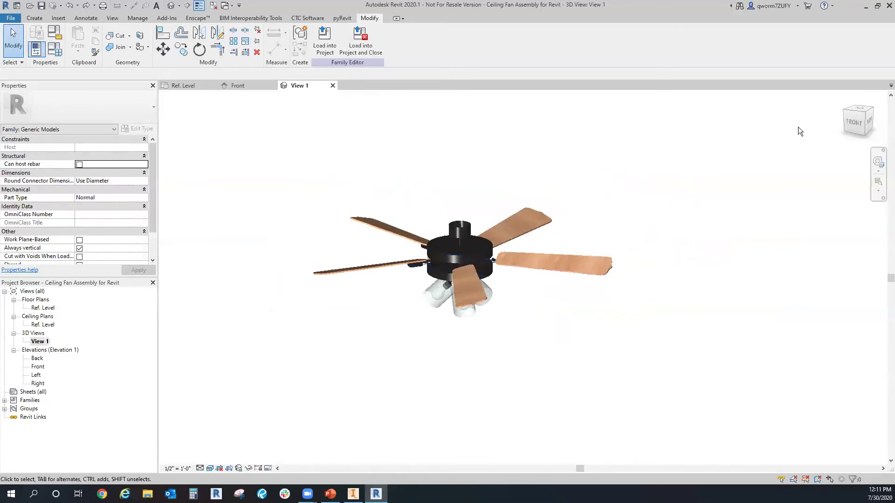
{"action": "left_click", "coordinate": [859, 126]}
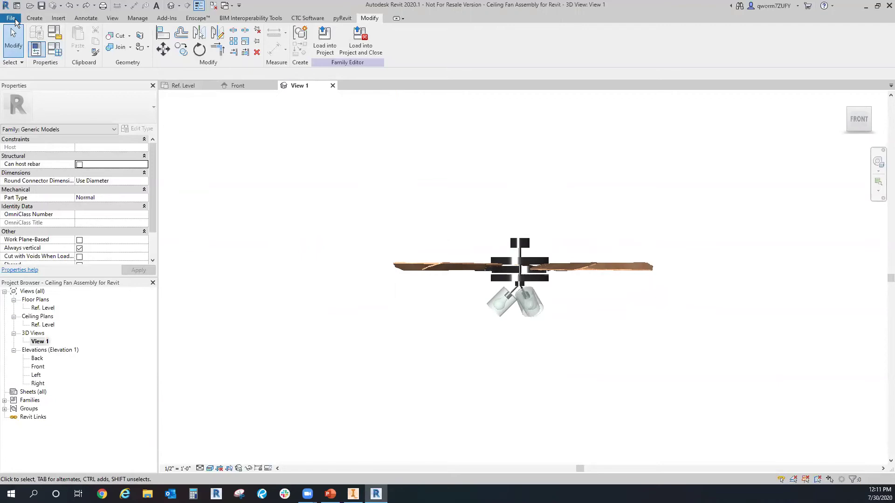
- Start File > Open and browse the folders on Local Disk (C:)
{"action": "left_click", "coordinate": [30, 6]}
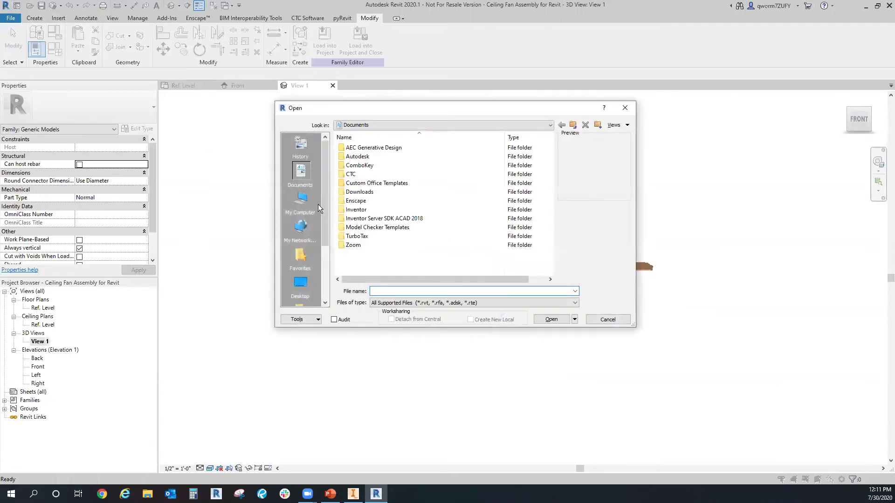
{"action": "left_click", "coordinate": [433, 125]}
{"action": "left_click", "coordinate": [391, 159]}
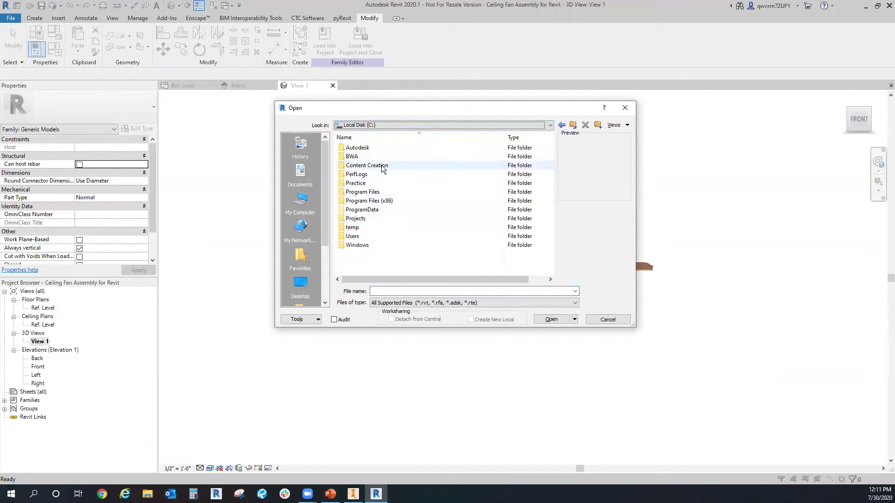
{"action": "double_click", "coordinate": [381, 166]}
{"action": "double_click", "coordinate": [376, 156]}
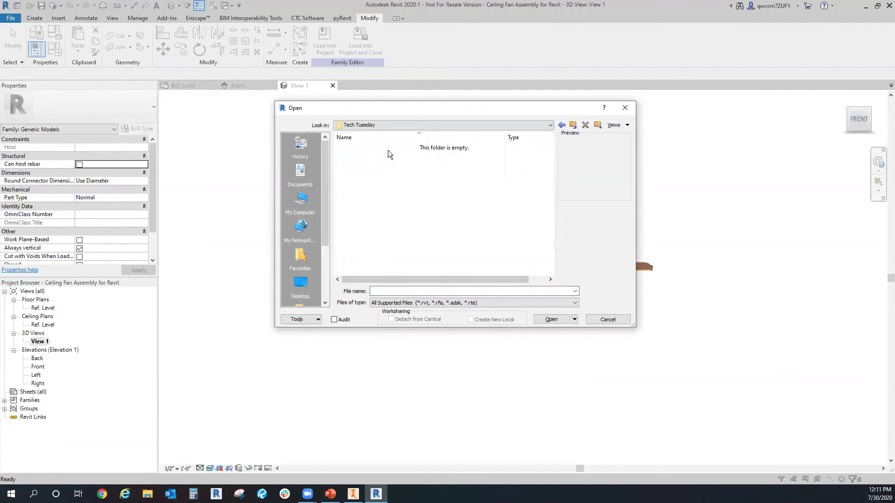
{"action": "left_click", "coordinate": [573, 125]}
{"action": "left_click", "coordinate": [572, 124]}
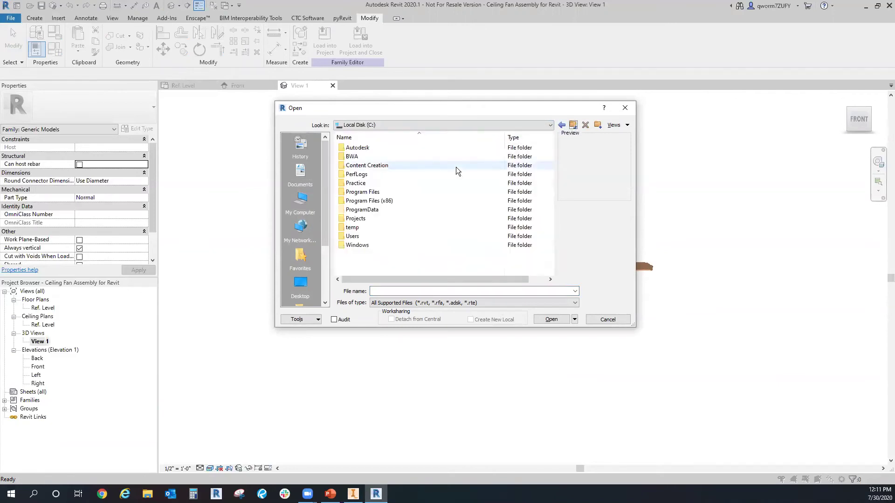
{"action": "double_click", "coordinate": [393, 191]}
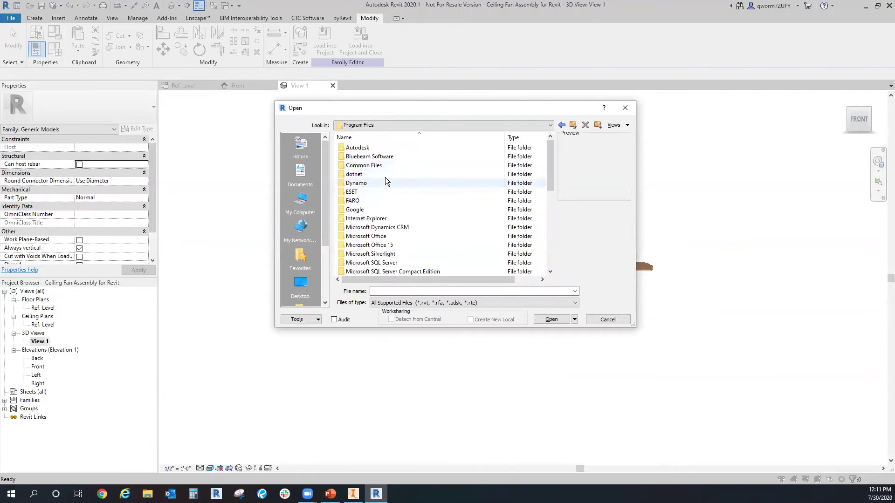
{"action": "left_click", "coordinate": [573, 125]}
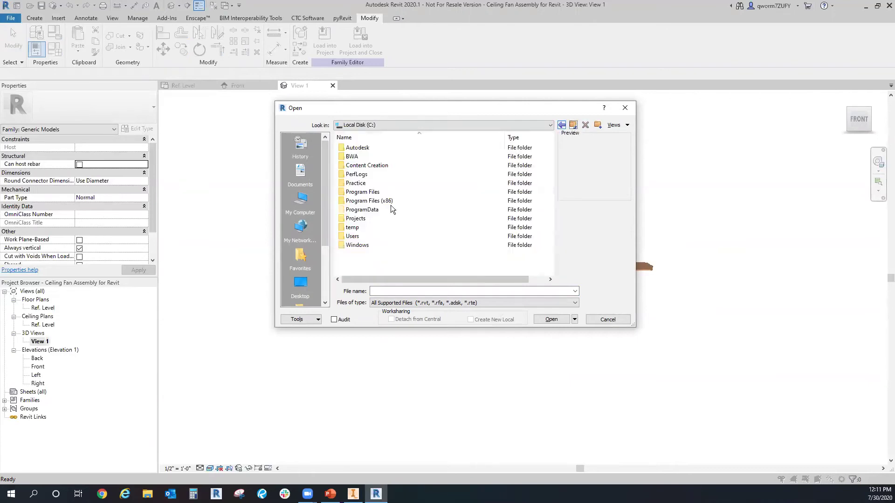
- Open Ceiling Fan Assembly for C3D.adsk from C:\Practice\Inventor\Ceiling Fan
{"action": "double_click", "coordinate": [366, 183]}
{"action": "double_click", "coordinate": [375, 158]}
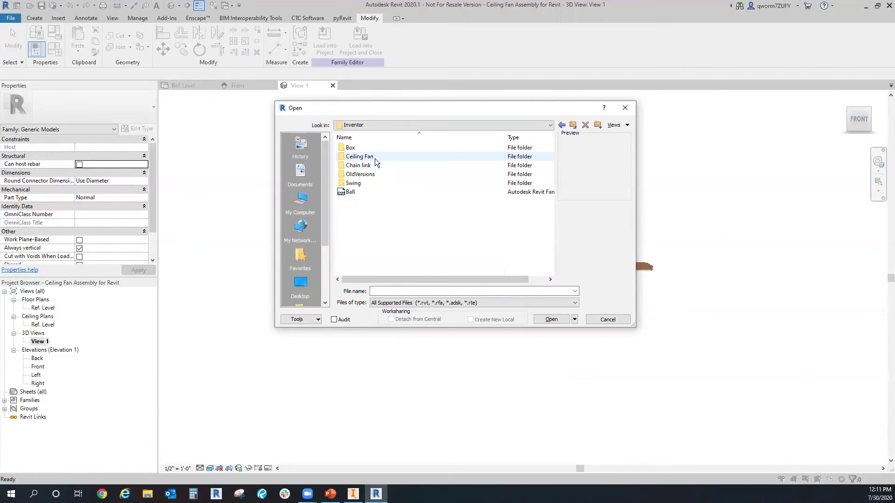
{"action": "double_click", "coordinate": [374, 158]}
{"action": "left_click", "coordinate": [391, 157]}
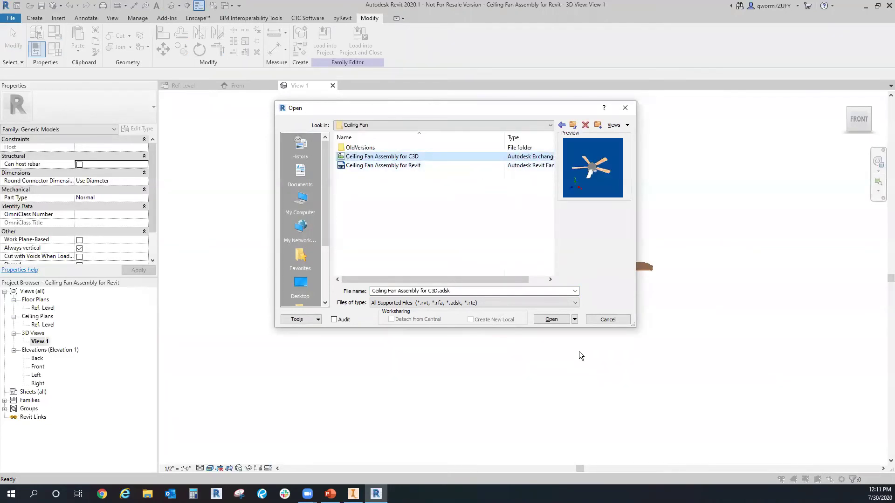
{"action": "left_click", "coordinate": [551, 320]}
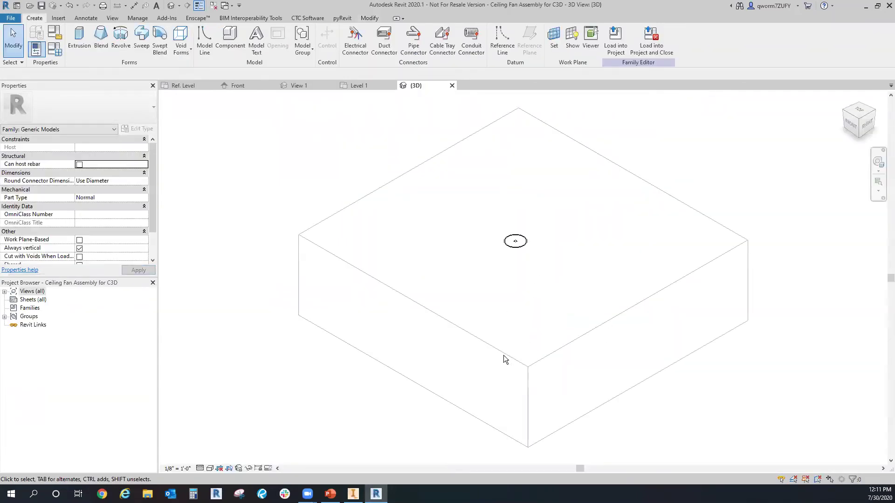
- Switch the visual style to Wireframe and orbit to a lower, more frontal angle
{"action": "left_click", "coordinate": [209, 468]}
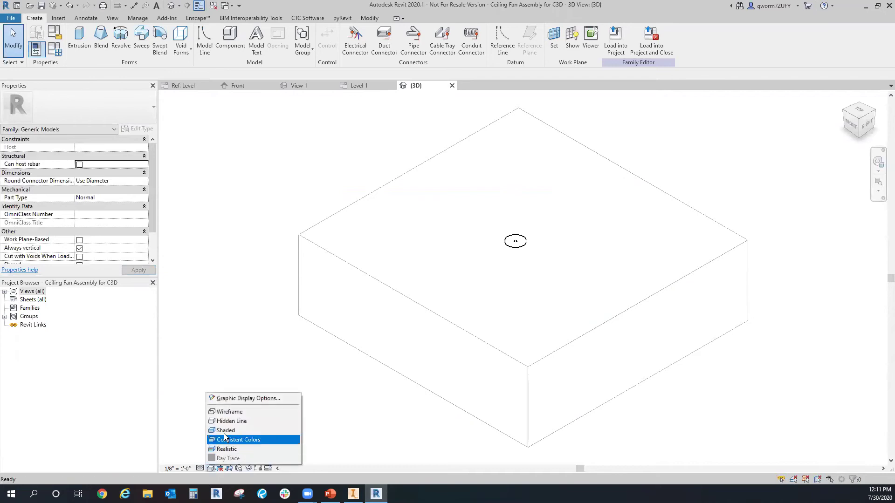
{"action": "left_click", "coordinate": [225, 414]}
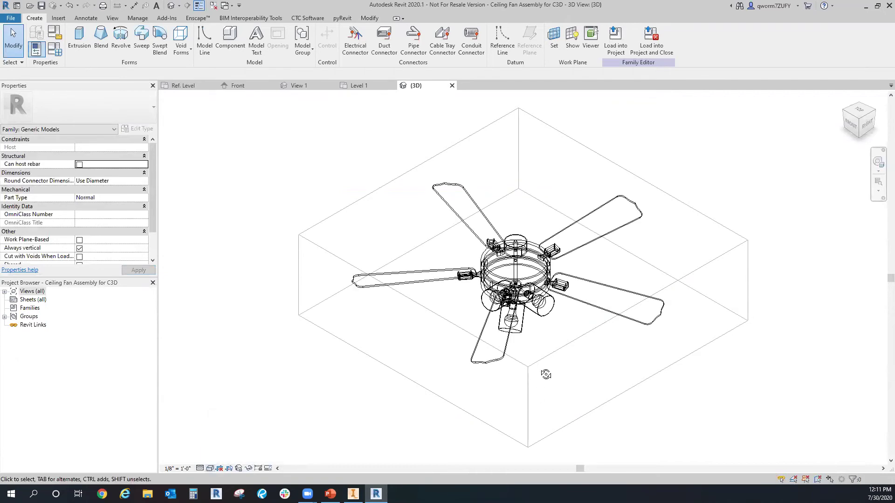
{"action": "middle_click_drag", "start_coordinate": [546, 374], "coordinate": [561, 358], "text": "shift"}
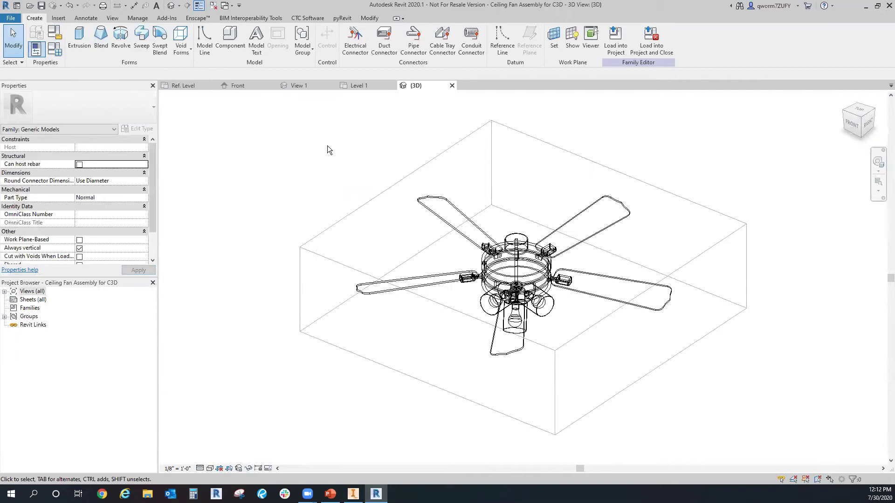
- Create a new project from the Architectural Template
{"action": "left_click", "coordinate": [11, 17]}
{"action": "left_click", "coordinate": [34, 58]}
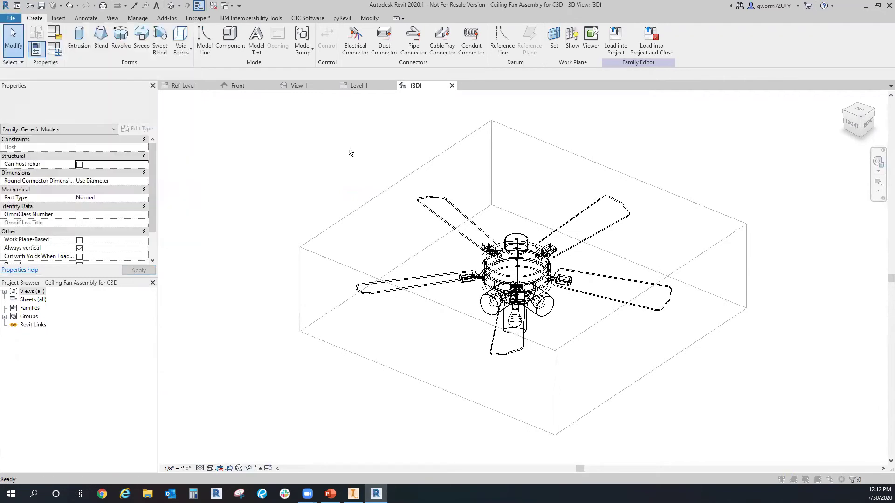
{"action": "left_click", "coordinate": [409, 226]}
{"action": "left_click", "coordinate": [405, 248]}
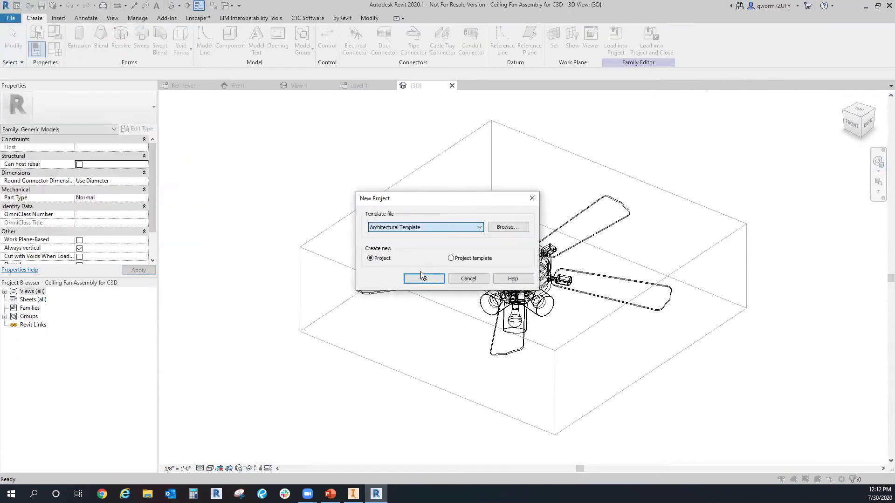
{"action": "left_click", "coordinate": [428, 277]}
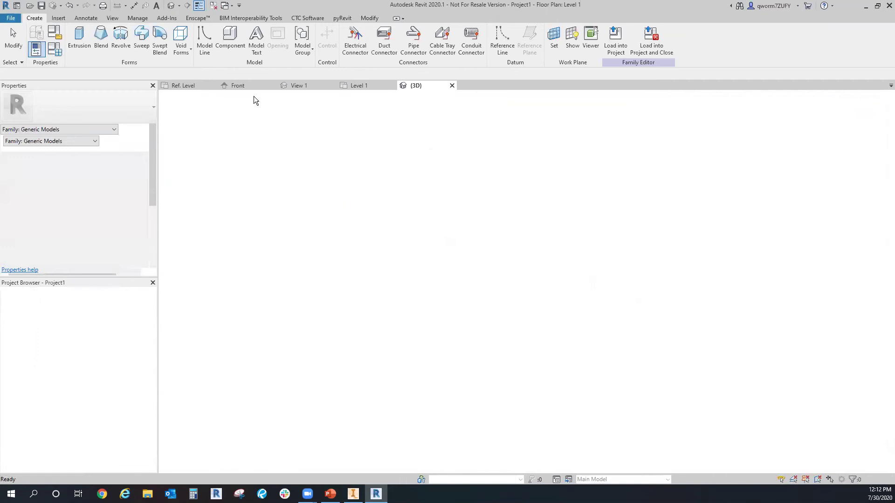
- Draw four walls forming a small rectangular room on Level 1
{"action": "left_click", "coordinate": [38, 38]}
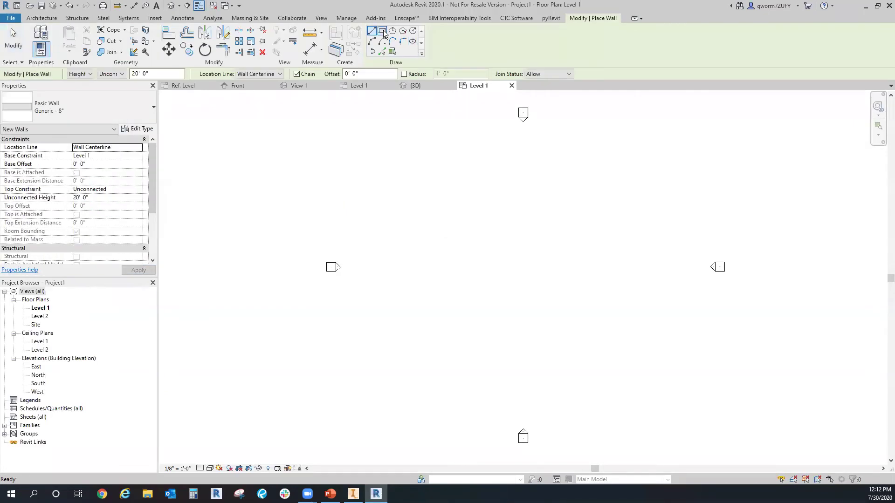
{"action": "left_click", "coordinate": [546, 232]}
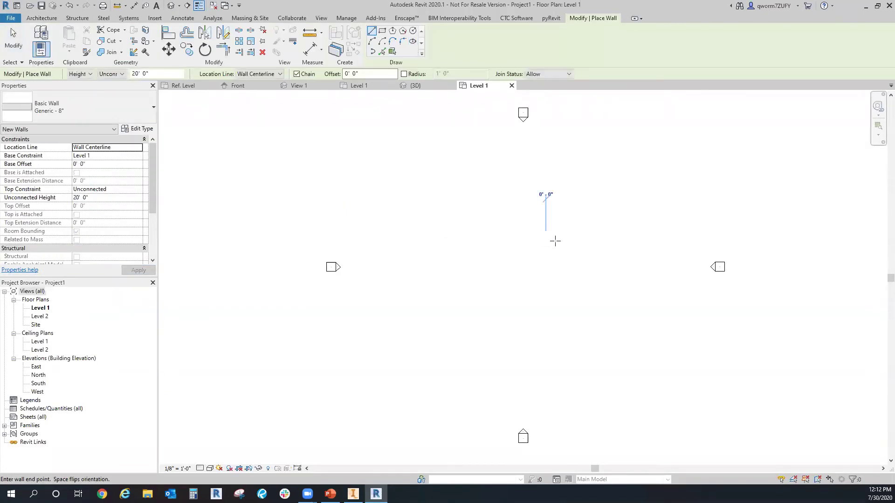
{"action": "left_click", "coordinate": [592, 232]}
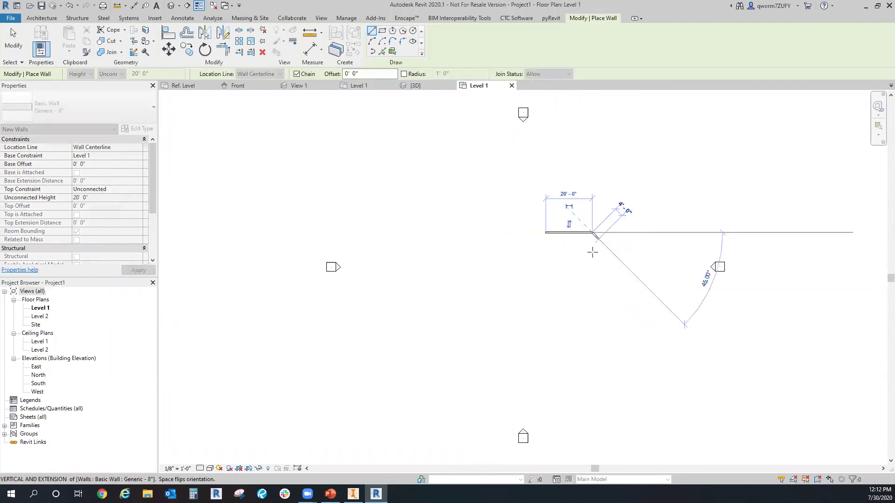
{"action": "left_click", "coordinate": [592, 269]}
{"action": "left_click", "coordinate": [546, 269]}
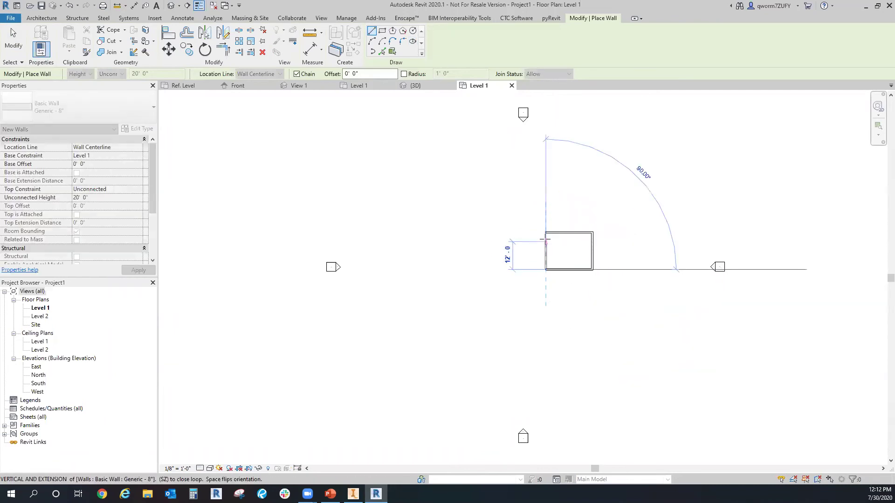
{"action": "left_click", "coordinate": [545, 233]}
{"action": "key", "text": "Escape"}
{"action": "key", "text": "Escape"}
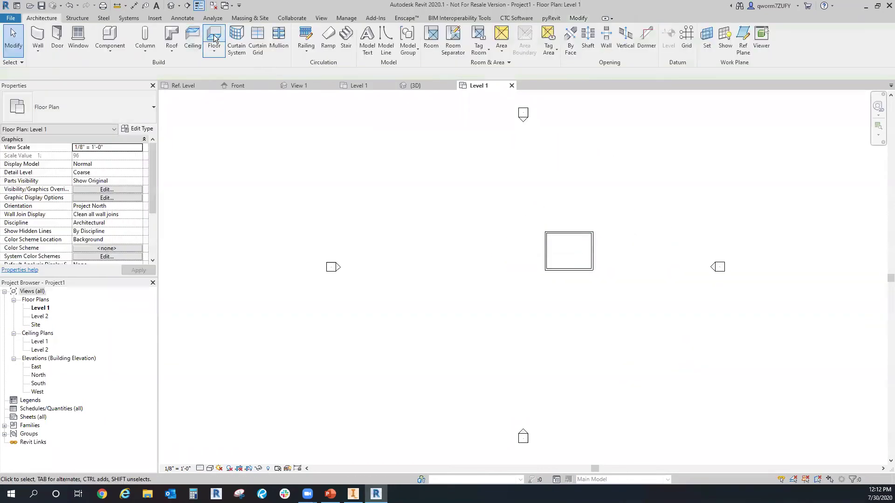
- Add a floor to the room by picking its walls as the boundary
{"action": "left_click", "coordinate": [213, 38]}
{"action": "left_click", "coordinate": [592, 250]}
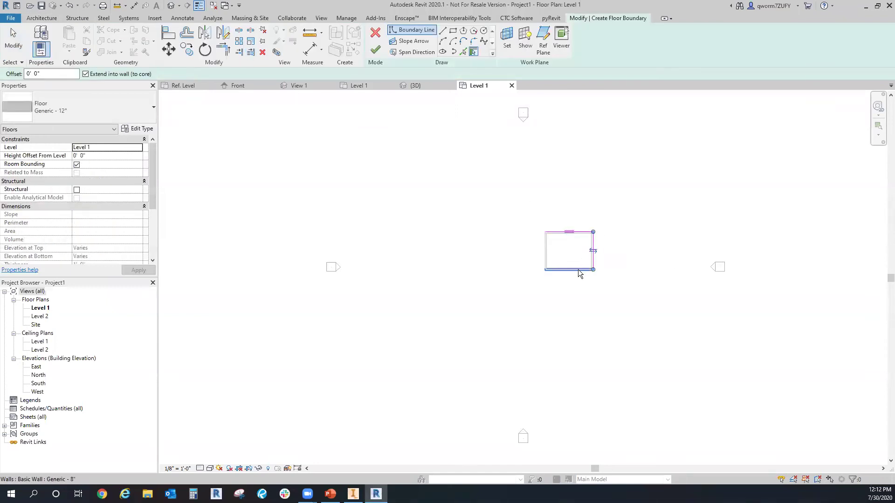
{"action": "left_click", "coordinate": [576, 269]}
{"action": "left_click", "coordinate": [546, 254]}
{"action": "left_click", "coordinate": [374, 51]}
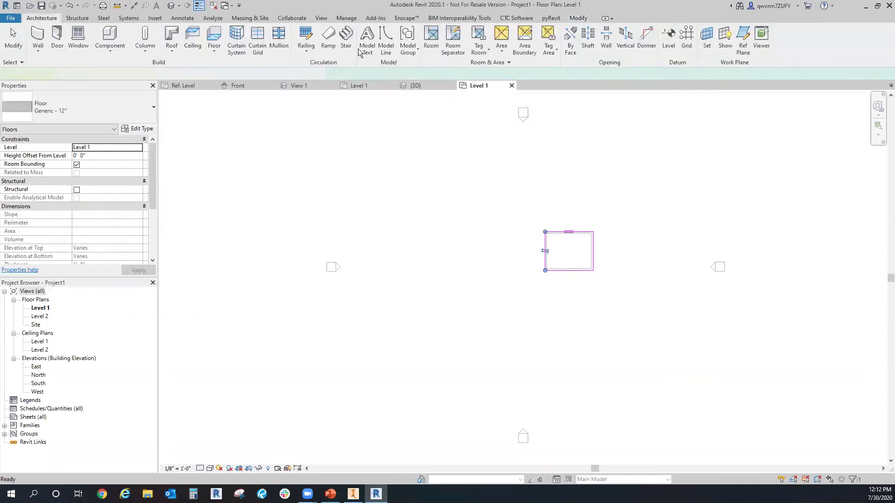
{"action": "key", "text": "Escape"}
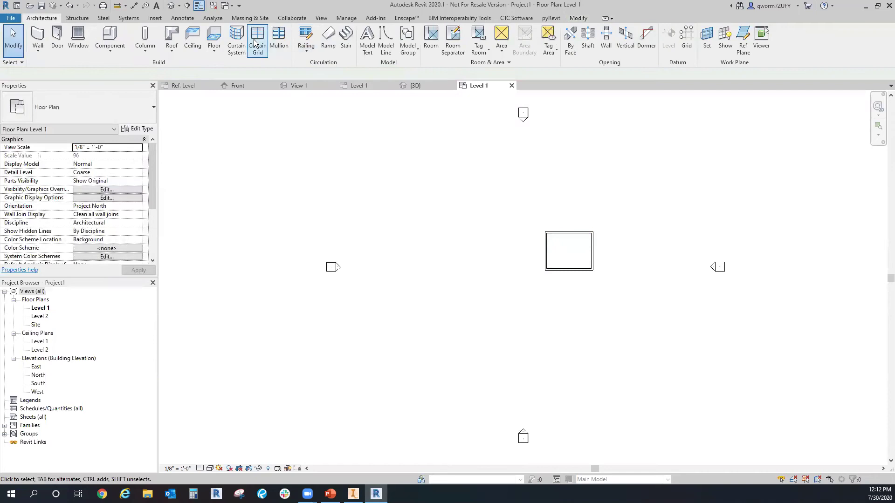
- Place a GWB on Mtl. Stud ceiling inside the room
{"action": "left_click", "coordinate": [193, 41]}
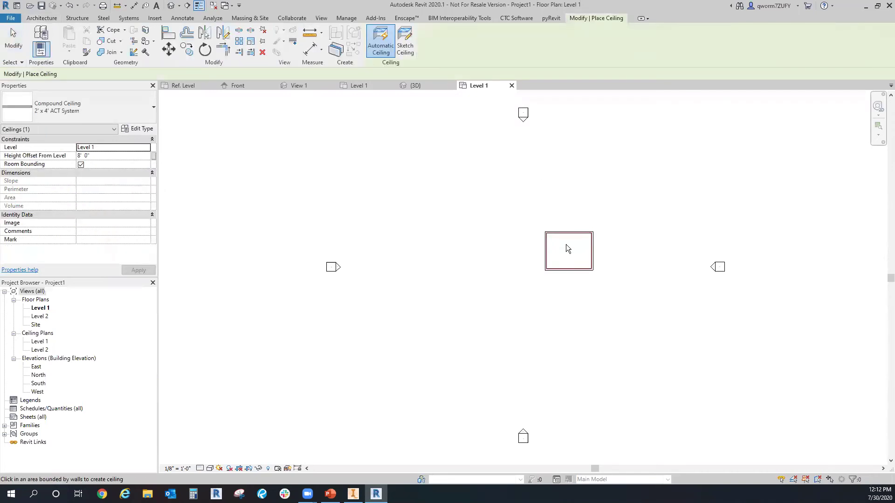
{"action": "left_click", "coordinate": [114, 105]}
{"action": "left_click", "coordinate": [74, 224]}
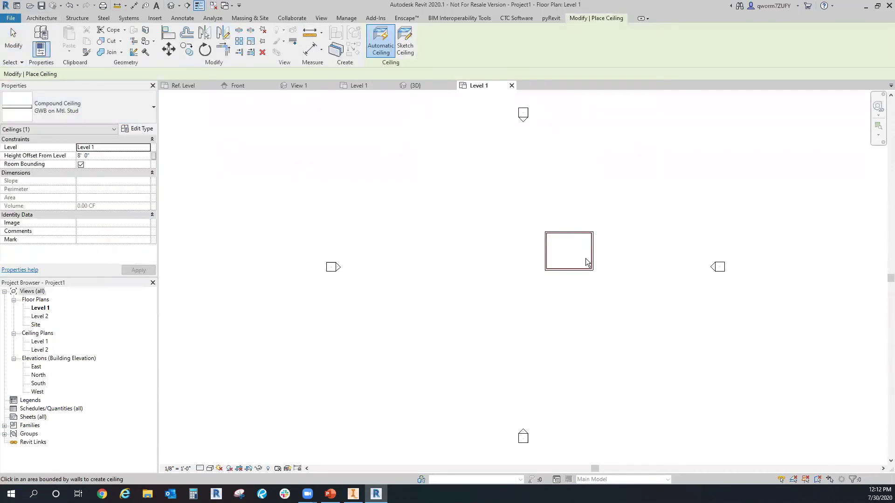
{"action": "left_click", "coordinate": [587, 258]}
{"action": "key", "text": "Escape"}
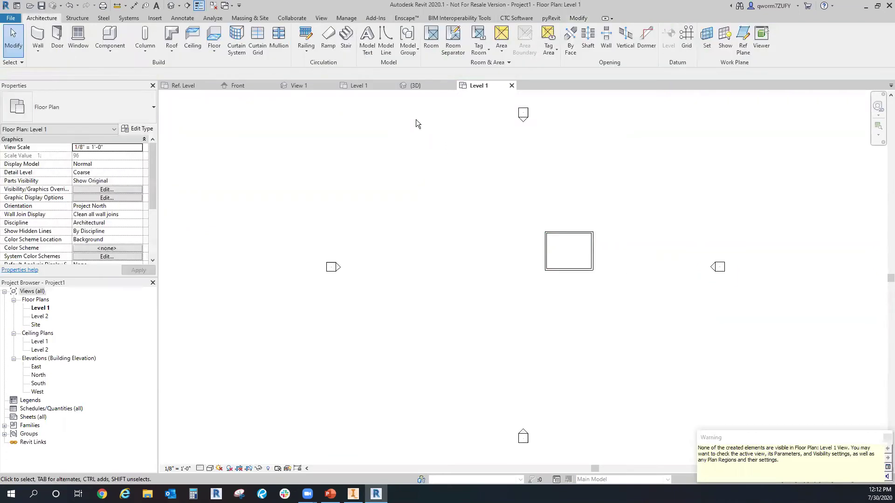
- Load the Ceiling Fan Assembly for Revit family into Project1
{"action": "left_click", "coordinate": [240, 85]}
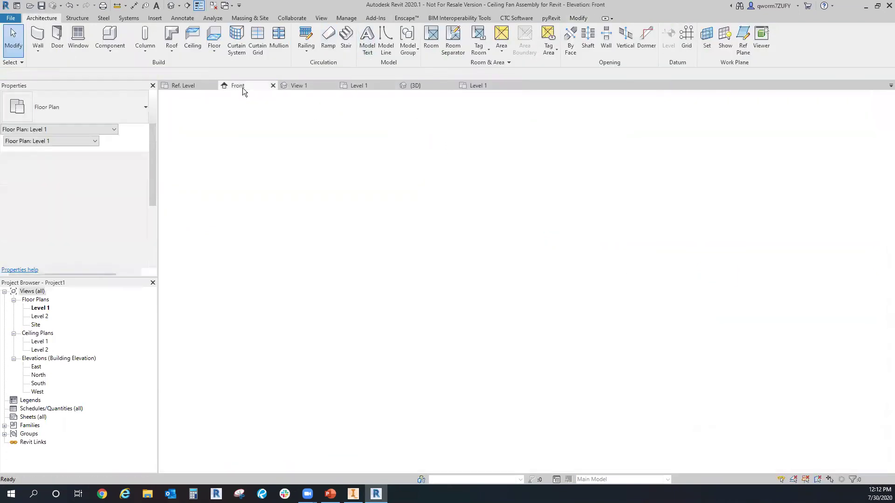
{"action": "scroll", "coordinate": [476, 251], "scroll_direction": "down", "scroll_amount": 2}
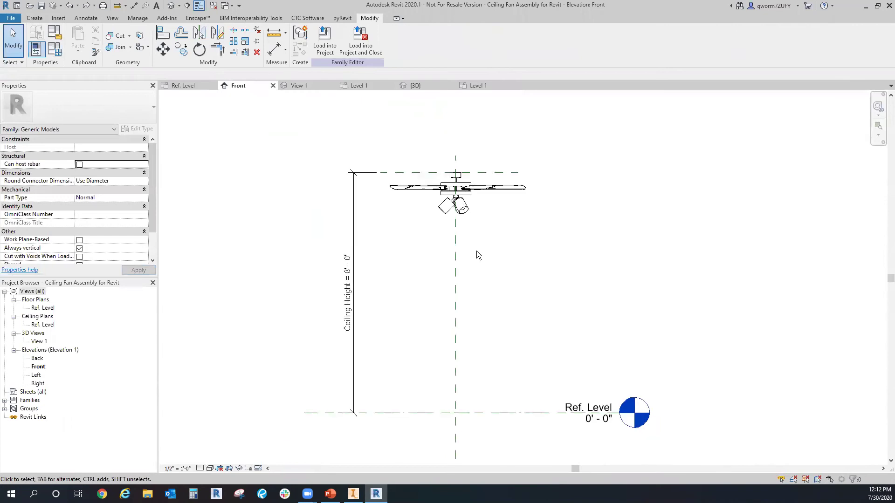
{"action": "left_click", "coordinate": [328, 51]}
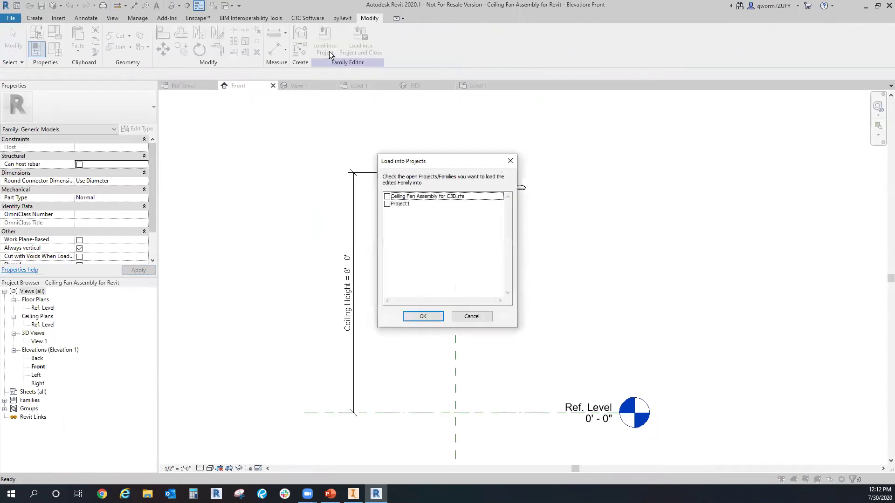
{"action": "left_click", "coordinate": [387, 204]}
{"action": "left_click", "coordinate": [423, 317]}
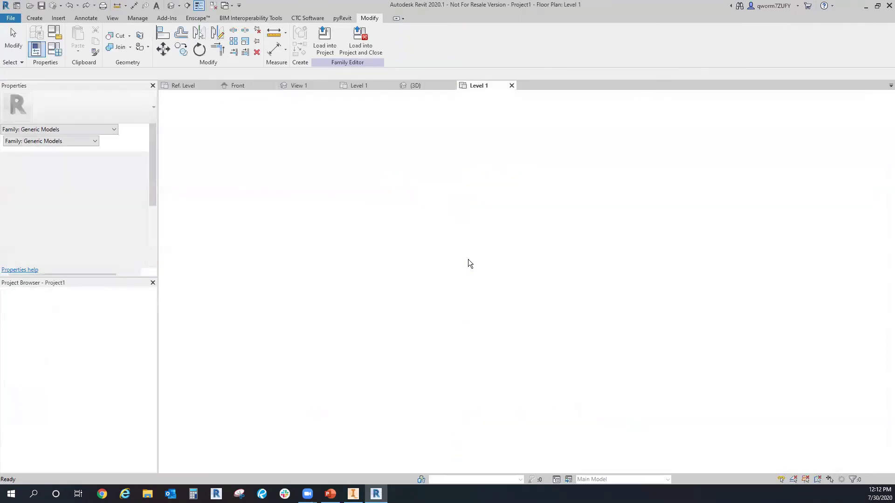
- Place one fan on the left side of the Level 1 room and select it
{"action": "scroll", "coordinate": [557, 250], "scroll_direction": "up", "scroll_amount": 5}
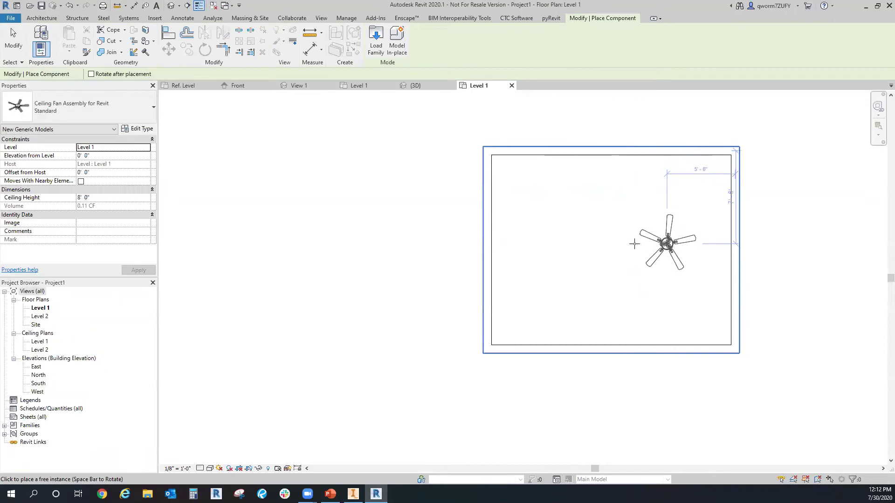
{"action": "left_click", "coordinate": [530, 251]}
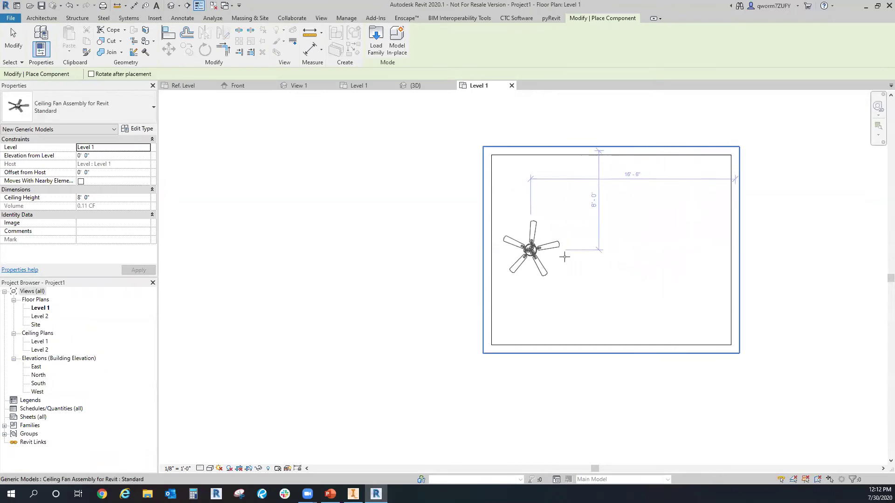
{"action": "key", "text": "Escape"}
{"action": "key", "text": "Escape"}
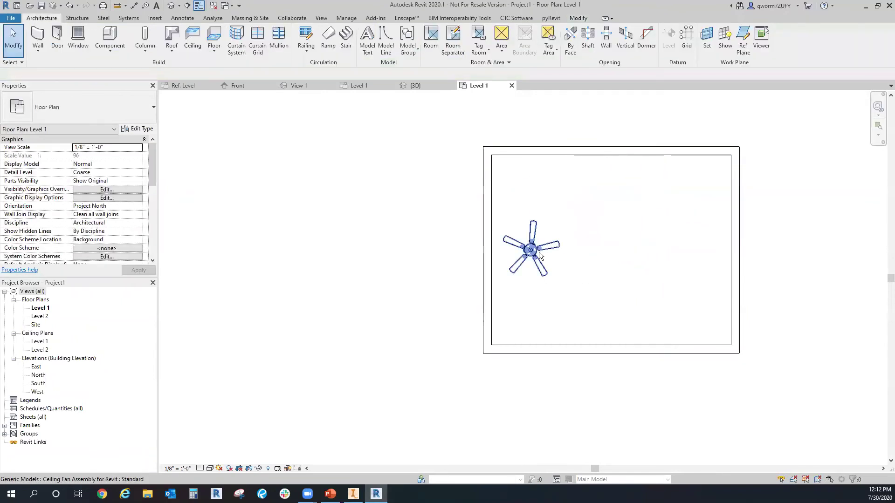
{"action": "left_click", "coordinate": [540, 255]}
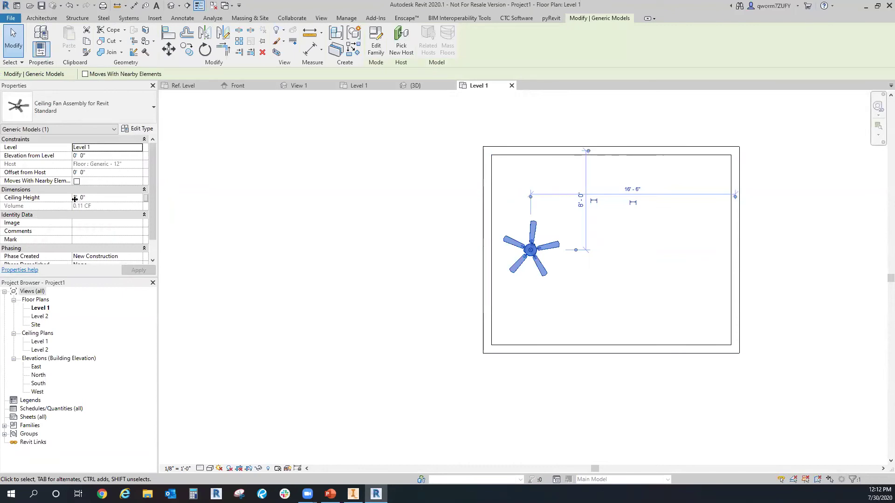
- Compare the C3D fan family's floor plan and 3D views, then start loading it into Project1
{"action": "left_click", "coordinate": [306, 87]}
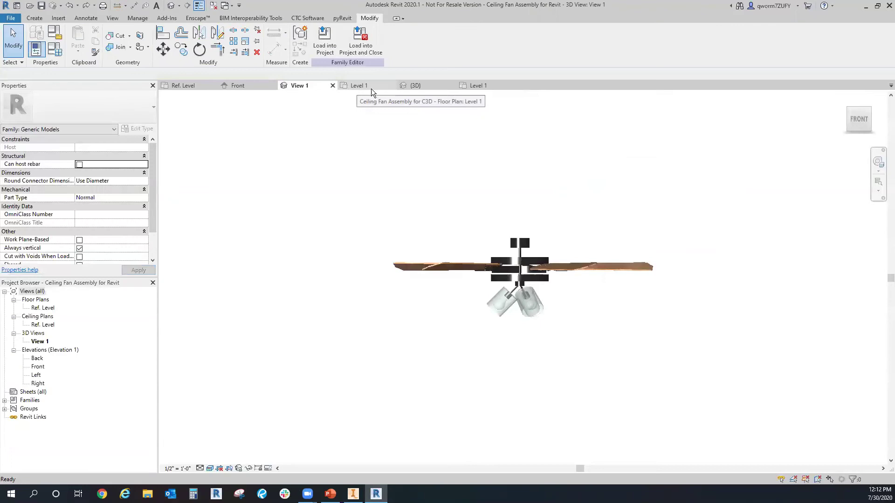
{"action": "left_click", "coordinate": [369, 86]}
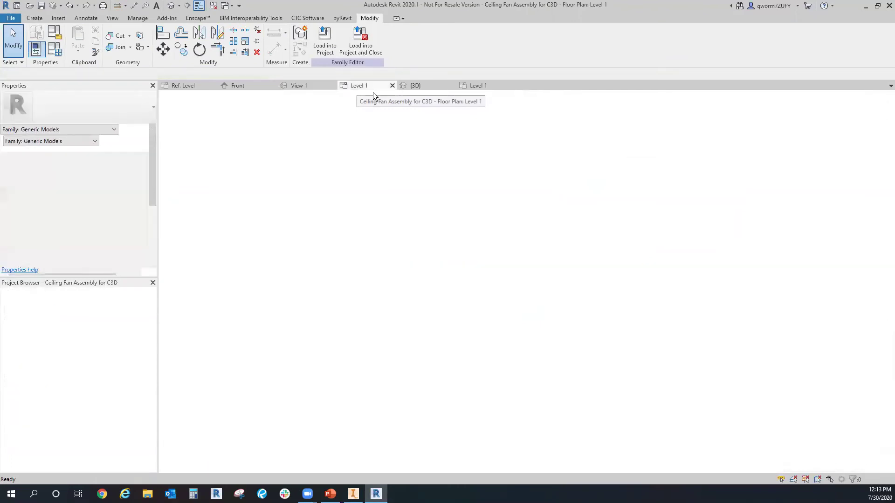
{"action": "left_click", "coordinate": [428, 86]}
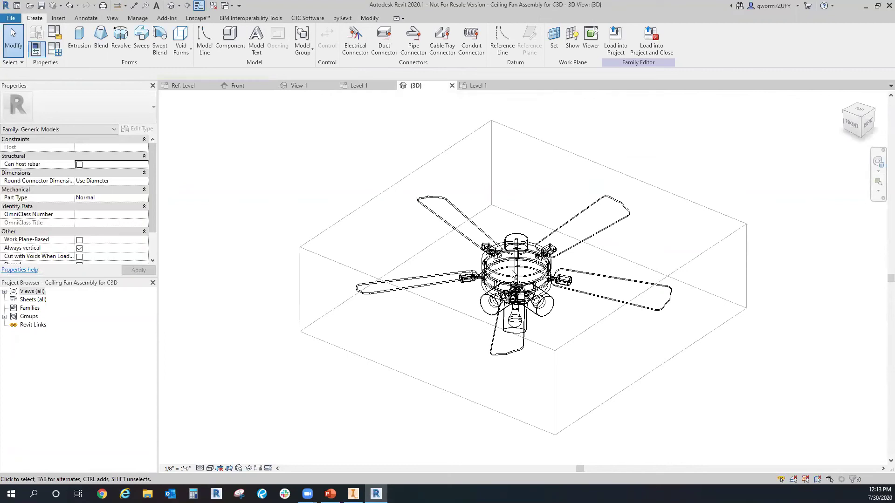
{"action": "left_click", "coordinate": [367, 86]}
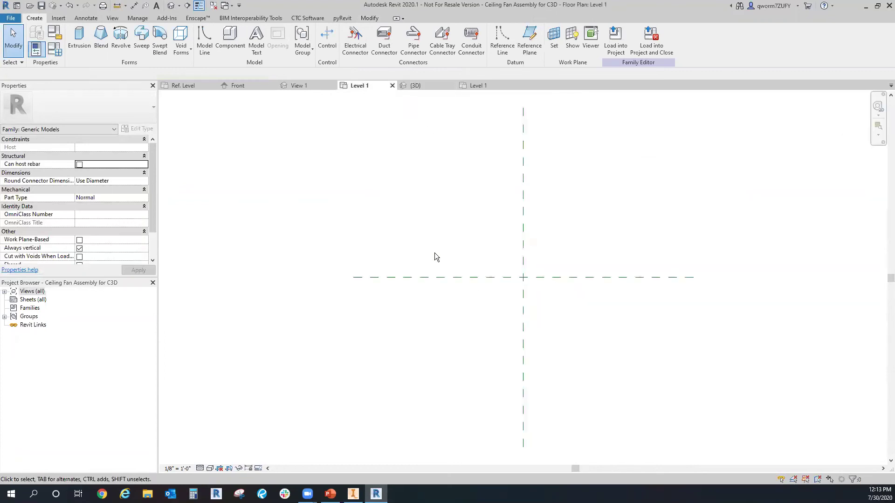
{"action": "left_click", "coordinate": [423, 86]}
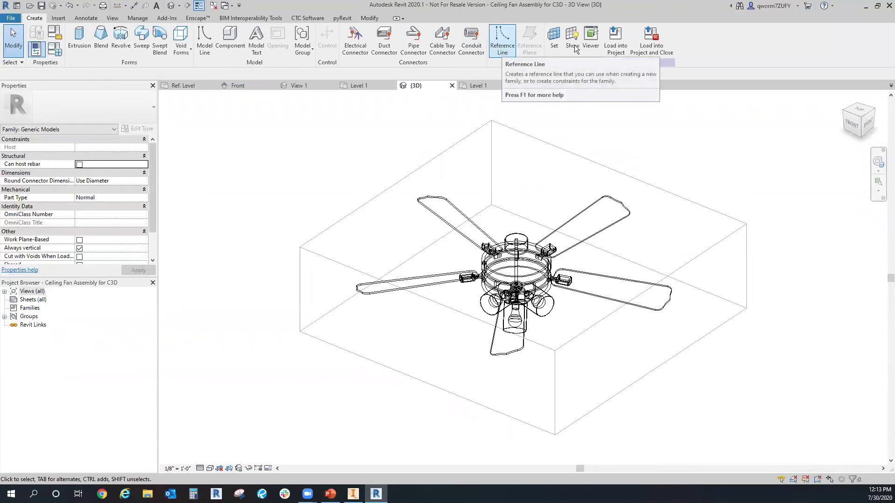
{"action": "left_click", "coordinate": [615, 40]}
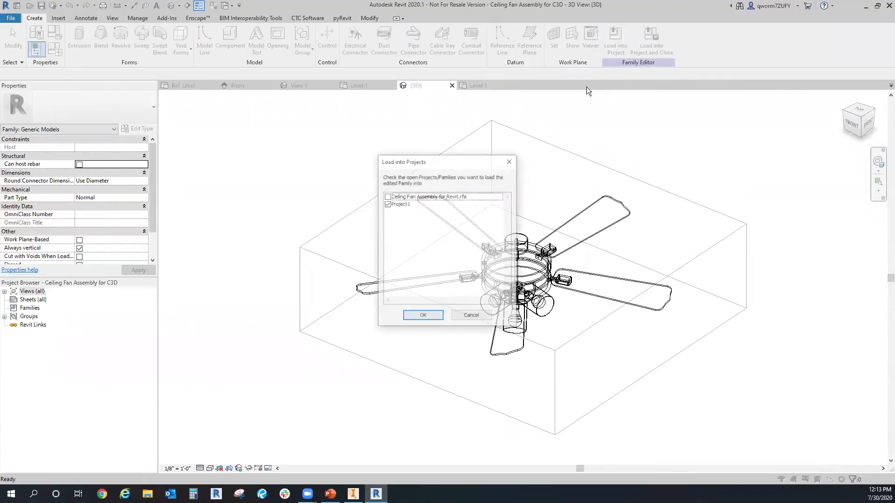
- Load the C3D fan family into Project1 and place one fan in the room
{"action": "left_click", "coordinate": [422, 316]}
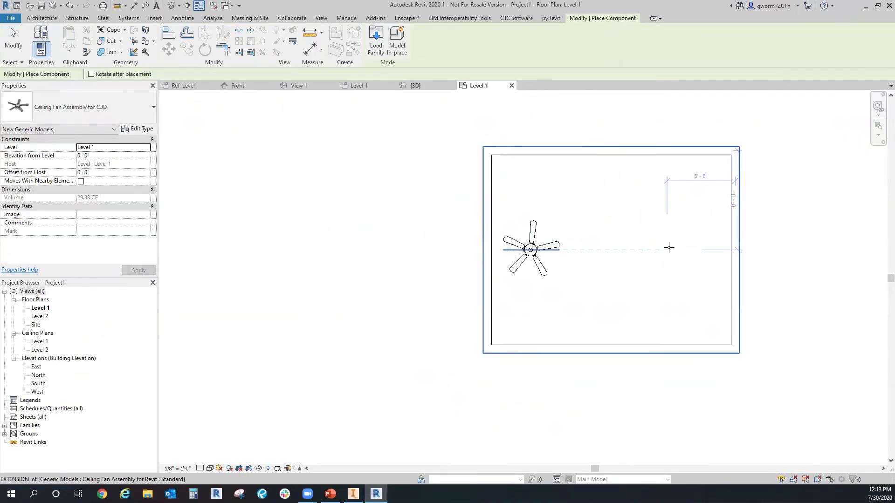
{"action": "left_click", "coordinate": [669, 247]}
{"action": "key", "text": "Escape"}
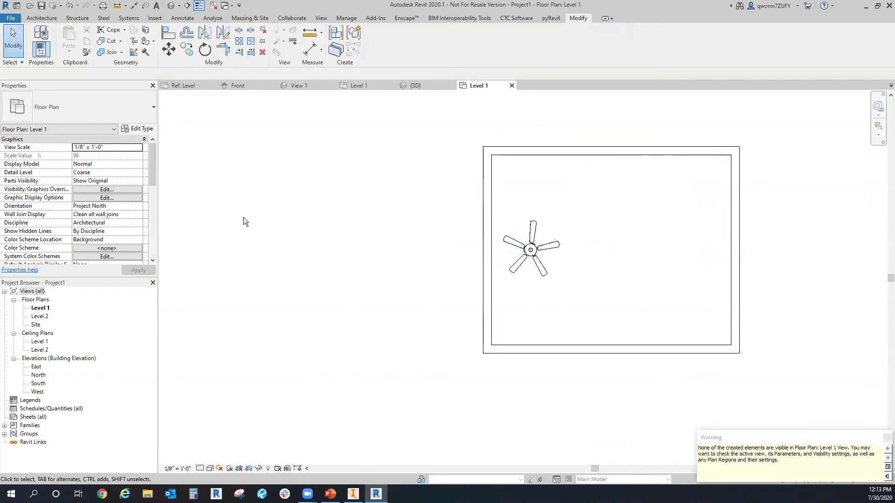
- Draw a section line across the room and go to the Section 1 view
{"action": "left_click", "coordinate": [187, 6]}
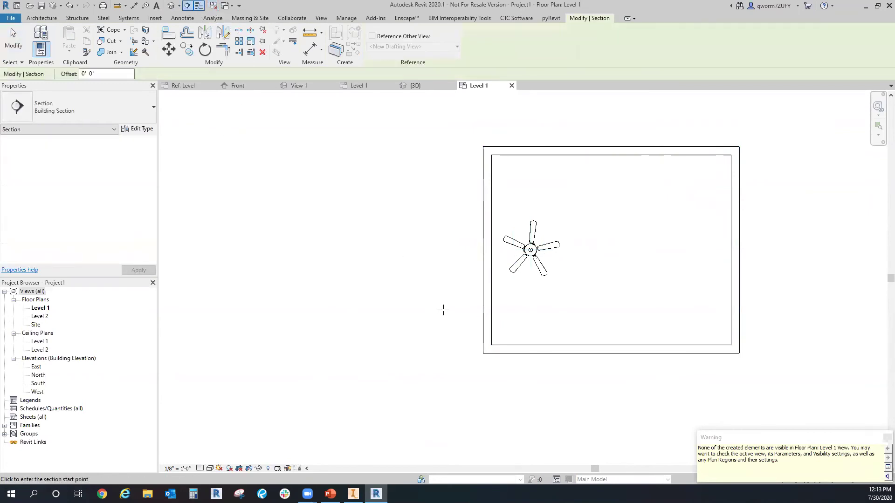
{"action": "left_click", "coordinate": [421, 304]}
{"action": "left_click", "coordinate": [766, 305]}
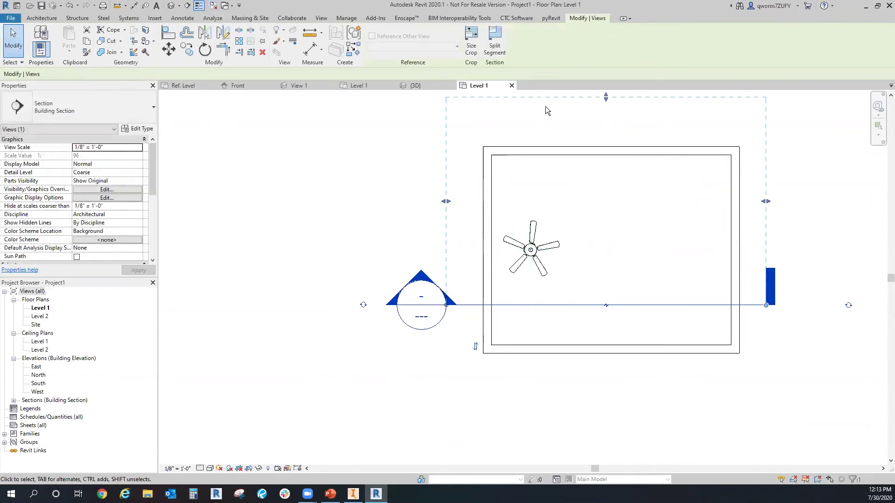
{"action": "right_click", "coordinate": [625, 306]}
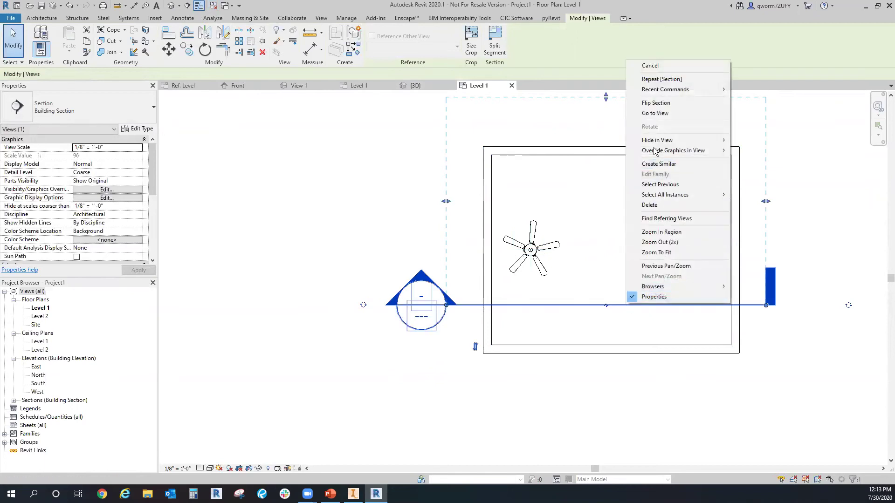
{"action": "left_click", "coordinate": [655, 114]}
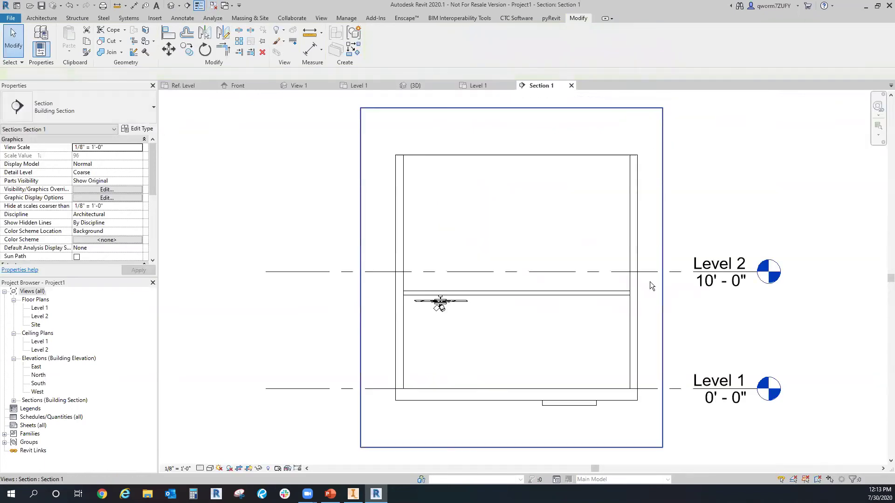
- Set the section view's detail level to Medium
{"action": "left_click", "coordinate": [575, 406]}
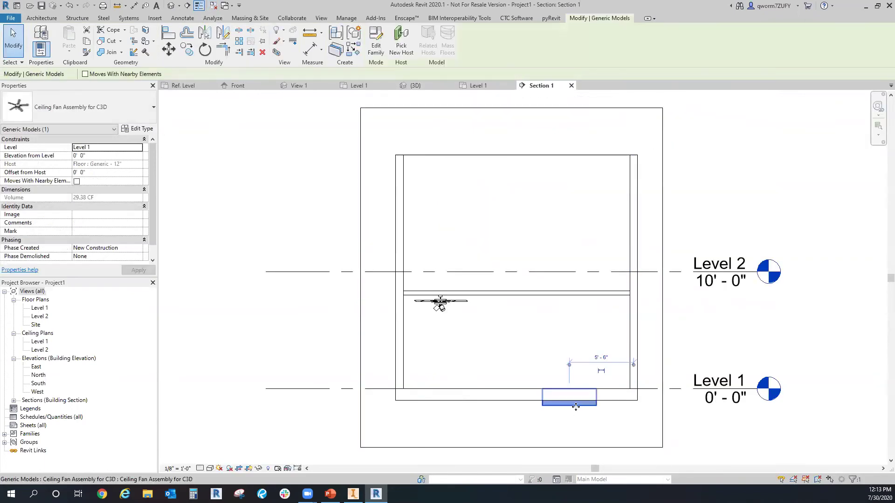
{"action": "left_click", "coordinate": [199, 468]}
{"action": "left_click", "coordinate": [214, 447]}
{"action": "left_click", "coordinate": [594, 431]}
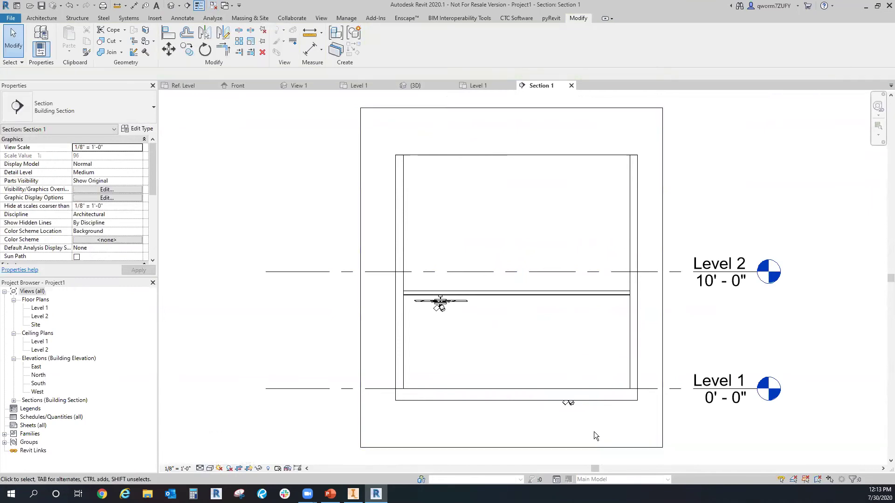
- Set the C3D fan's Elevation from Level to 8' 0" and nudge the right fan slightly right
{"action": "left_click", "coordinate": [572, 407]}
{"action": "left_click", "coordinate": [110, 156]}
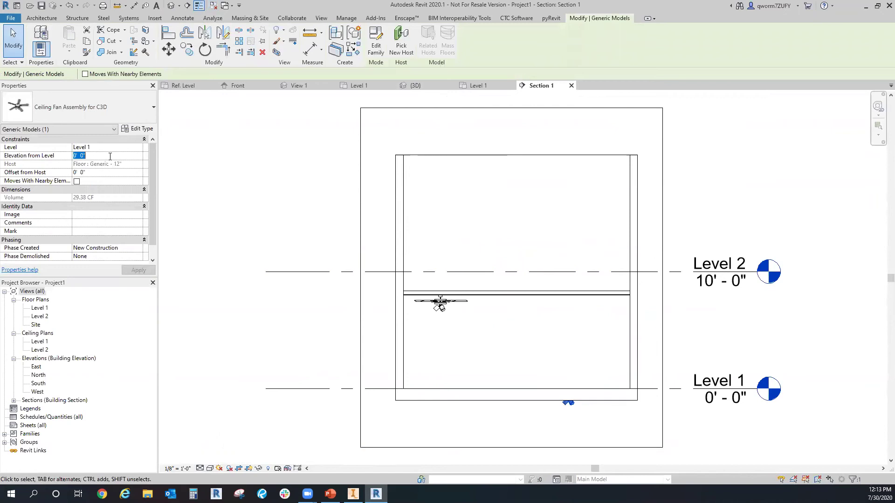
{"action": "type", "text": "8"}
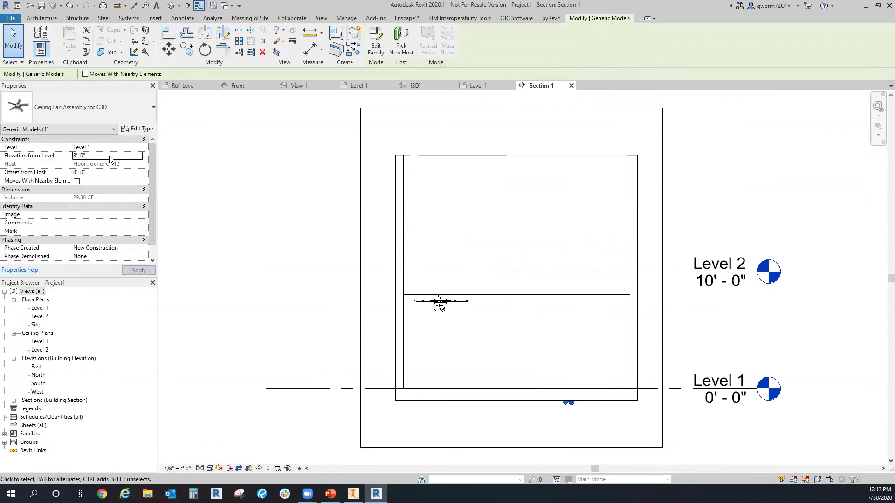
{"action": "left_click", "coordinate": [138, 271]}
{"action": "scroll", "coordinate": [569, 307], "scroll_direction": "up", "scroll_amount": 4}
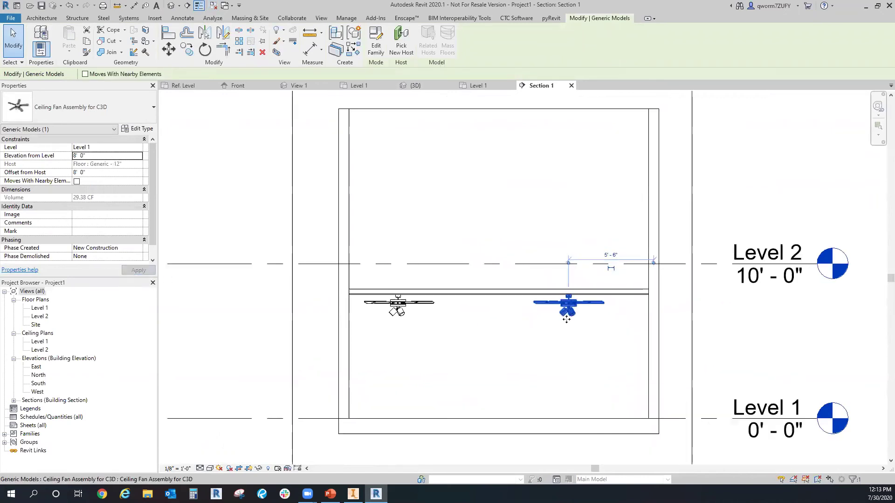
{"action": "key", "text": "Escape"}
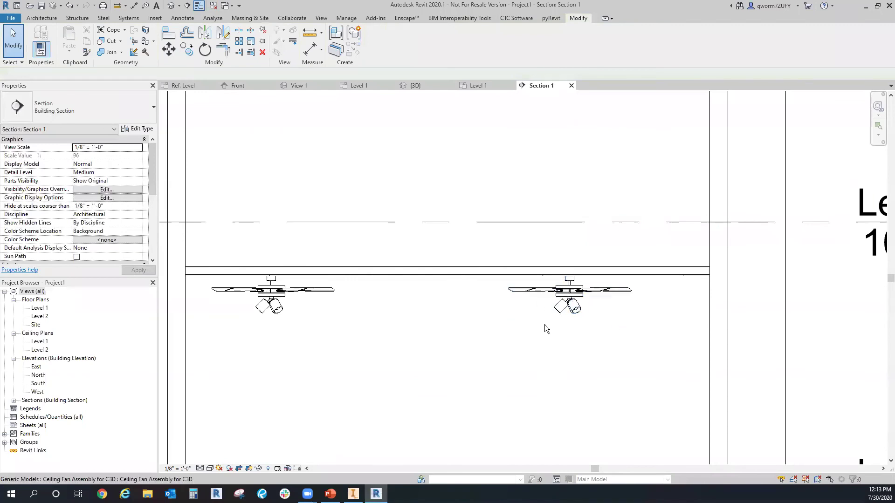
{"action": "left_click_drag", "start_coordinate": [567, 297], "coordinate": [586, 297]}
{"action": "left_click", "coordinate": [639, 334]}
{"action": "scroll", "coordinate": [334, 282], "scroll_direction": "down", "scroll_amount": 3}
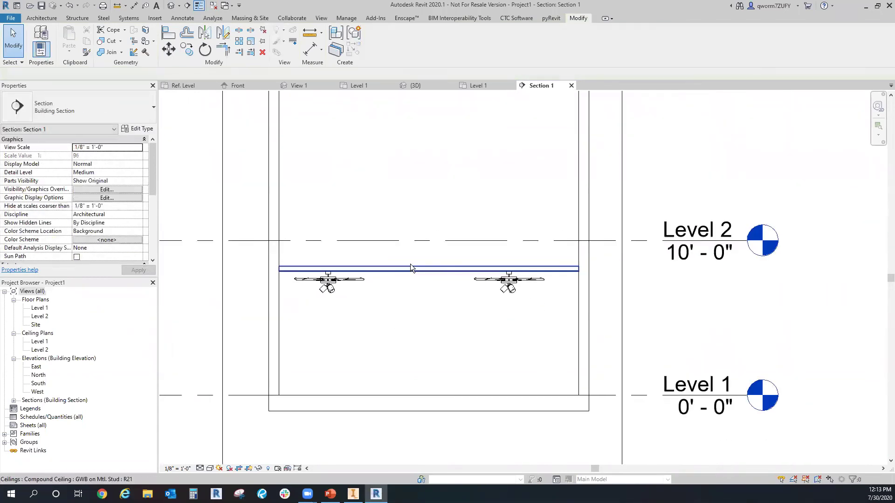
- From the Level 1 plan, link Ceiling Fan Assembly.ifc into Project1 with Link IFC
{"action": "left_click", "coordinate": [476, 86]}
{"action": "scroll", "coordinate": [472, 208], "scroll_direction": "down", "scroll_amount": 6}
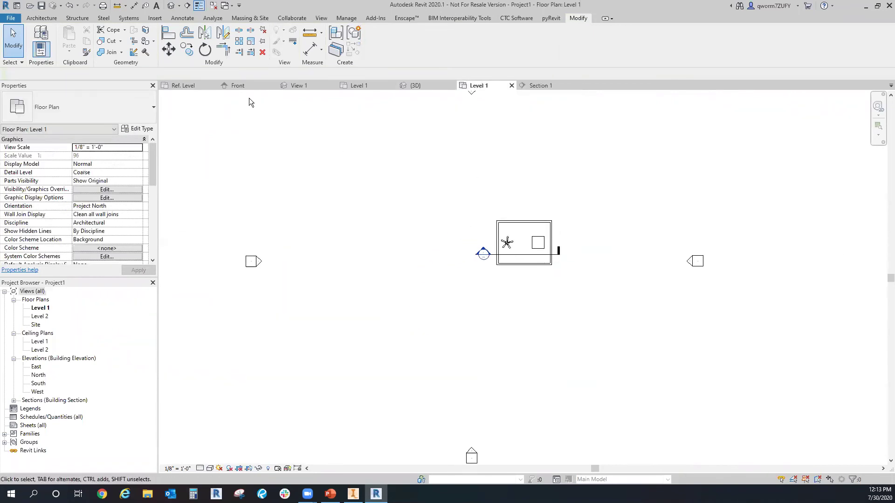
{"action": "left_click", "coordinate": [153, 19]}
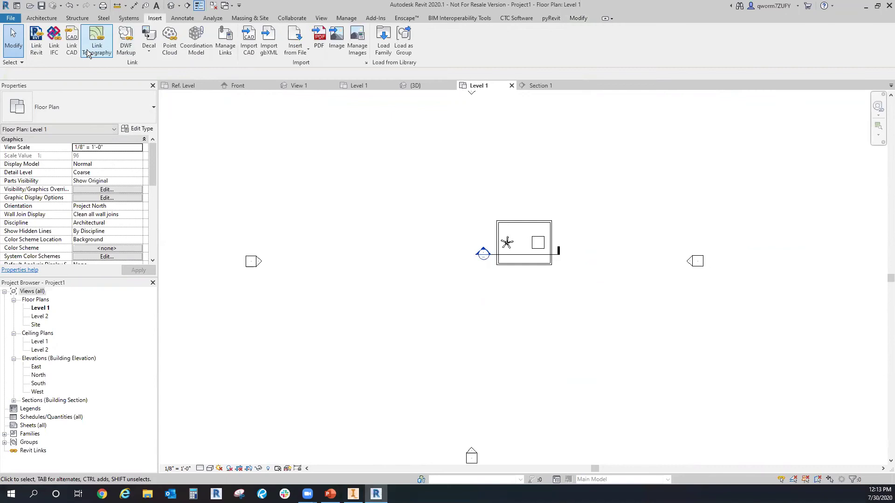
{"action": "left_click", "coordinate": [58, 53]}
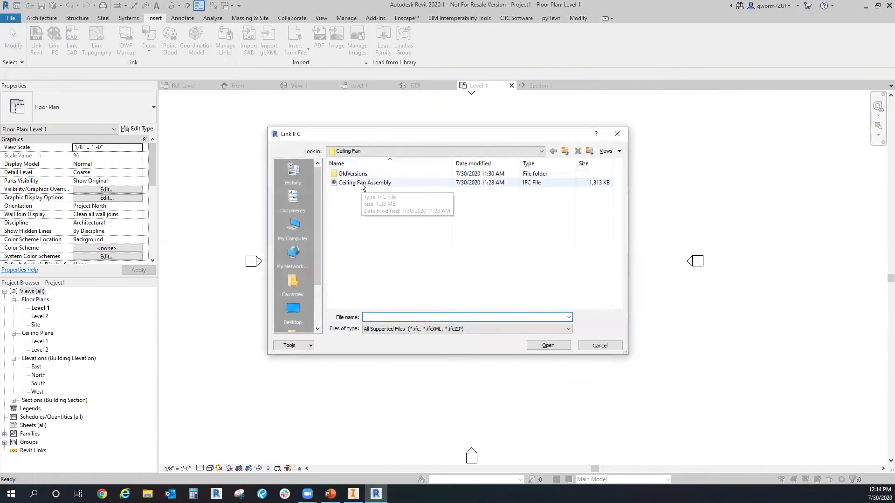
{"action": "left_click", "coordinate": [362, 183]}
{"action": "left_click", "coordinate": [544, 345]}
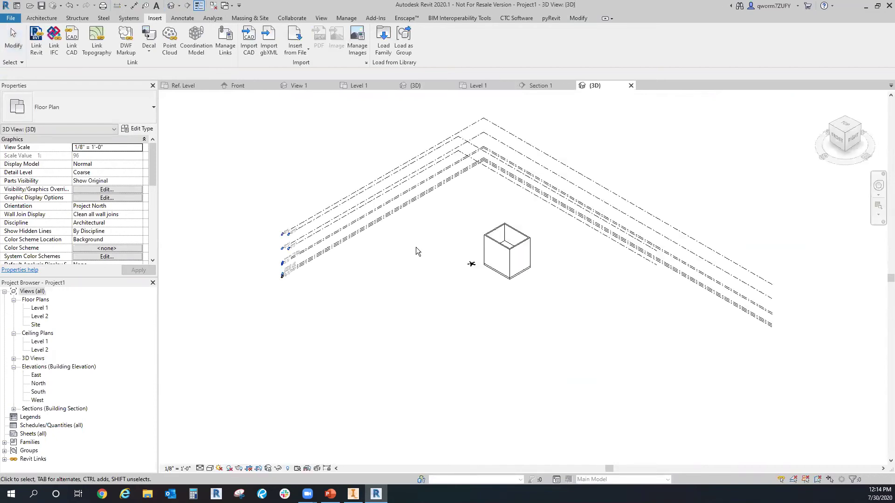
- Bind the linked Ceiling Fan Assembly IFC model, keeping Attached Details and accepting duplicate types
{"action": "left_click", "coordinate": [471, 267]}
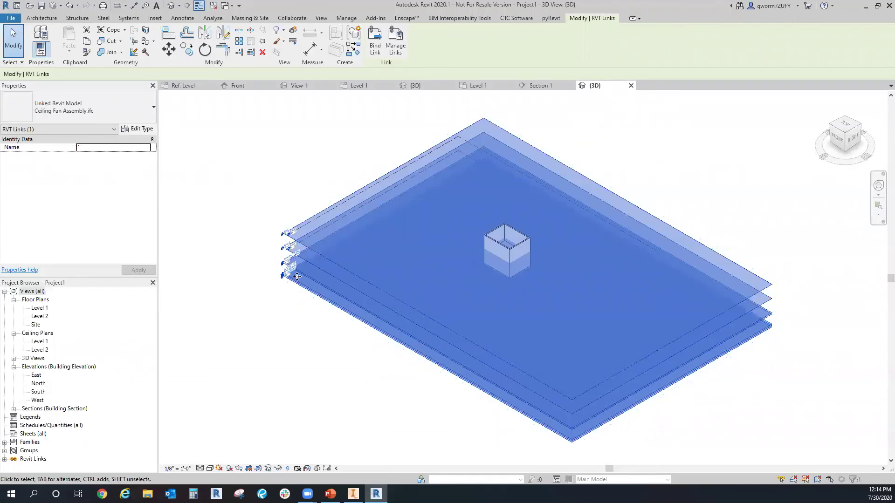
{"action": "scroll", "coordinate": [285, 278], "scroll_direction": "up", "scroll_amount": 4}
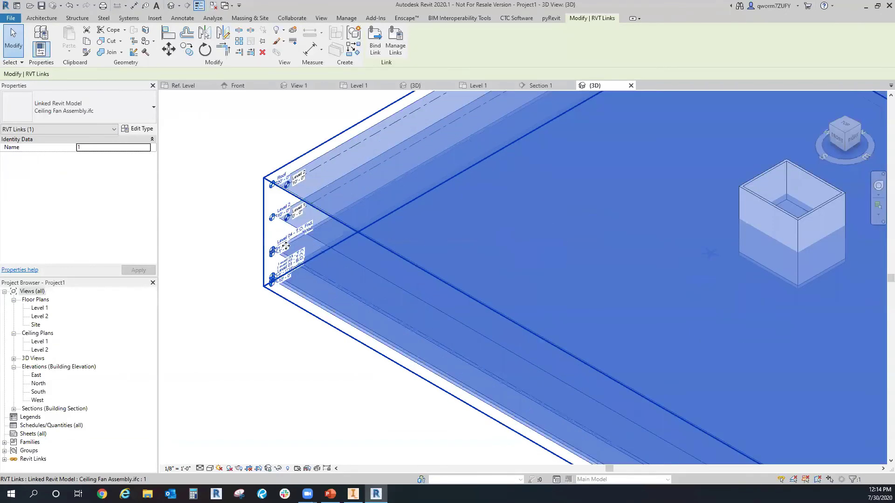
{"action": "scroll", "coordinate": [452, 190], "scroll_direction": "down", "scroll_amount": 5}
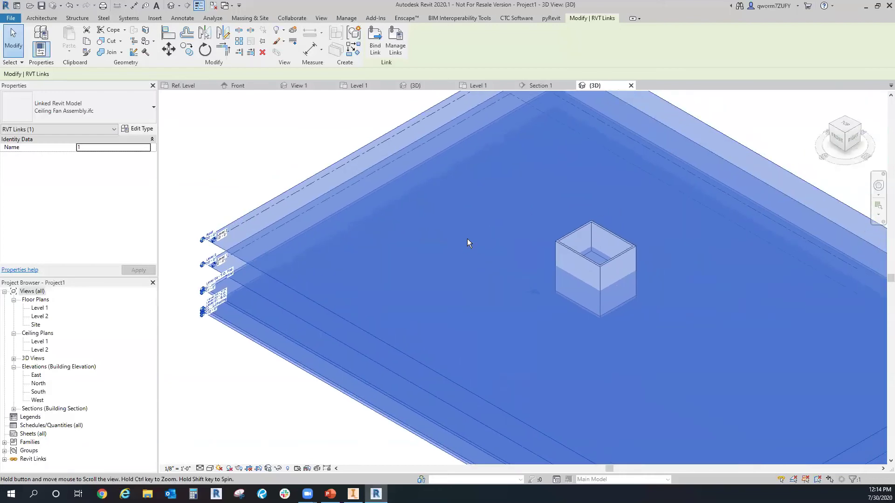
{"action": "left_click", "coordinate": [377, 47]}
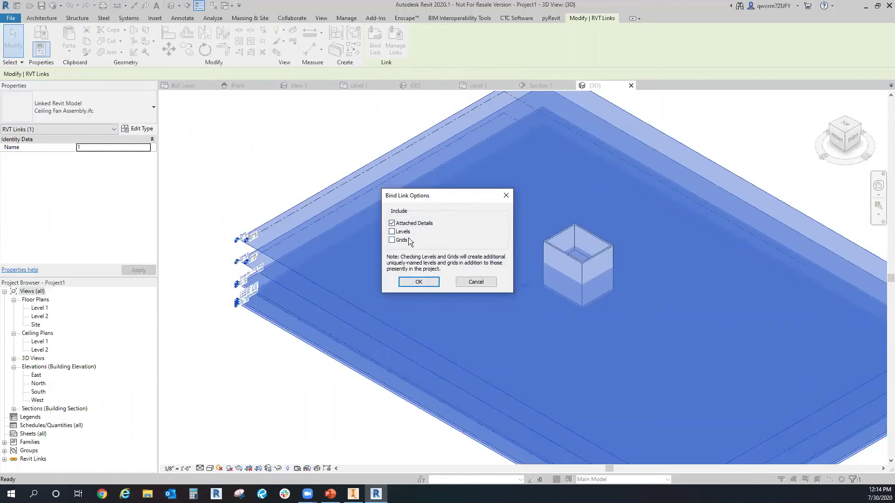
{"action": "left_click", "coordinate": [418, 282]}
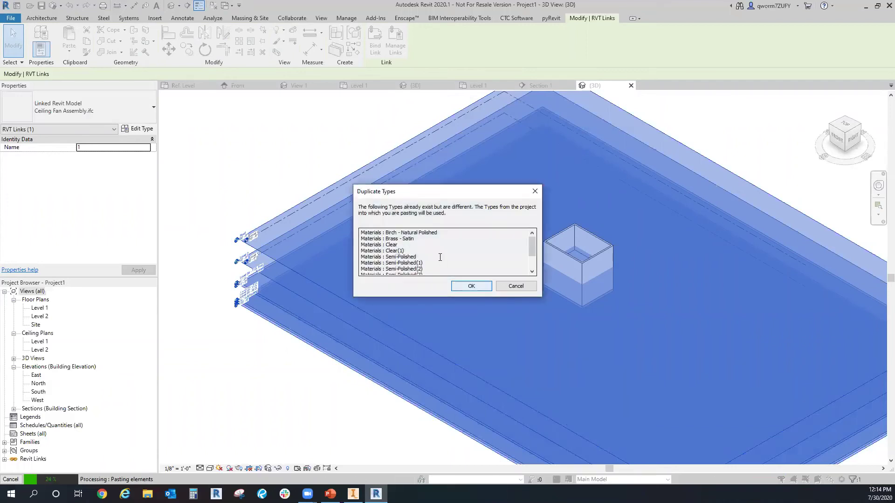
{"action": "scroll", "coordinate": [440, 257], "scroll_direction": "down", "scroll_amount": 2}
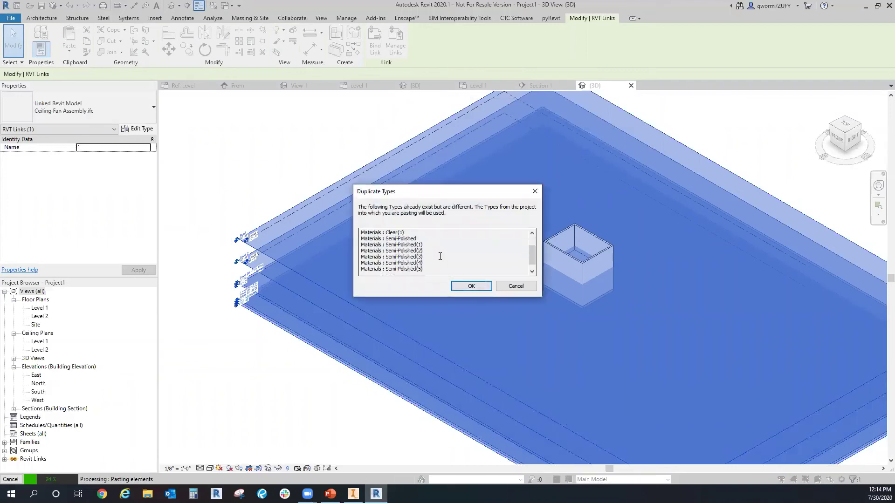
{"action": "left_click", "coordinate": [470, 286]}
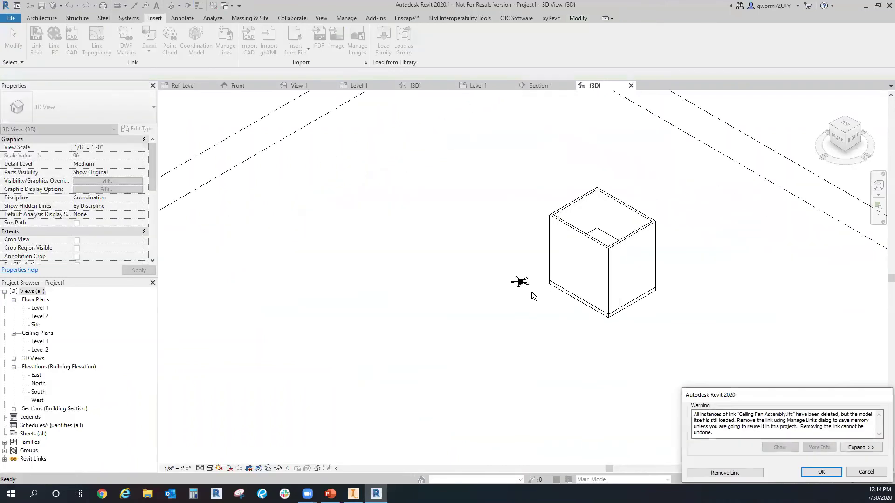
- Dismiss the link warning and inspect the fan from the top and in perspective
{"action": "left_click", "coordinate": [821, 472]}
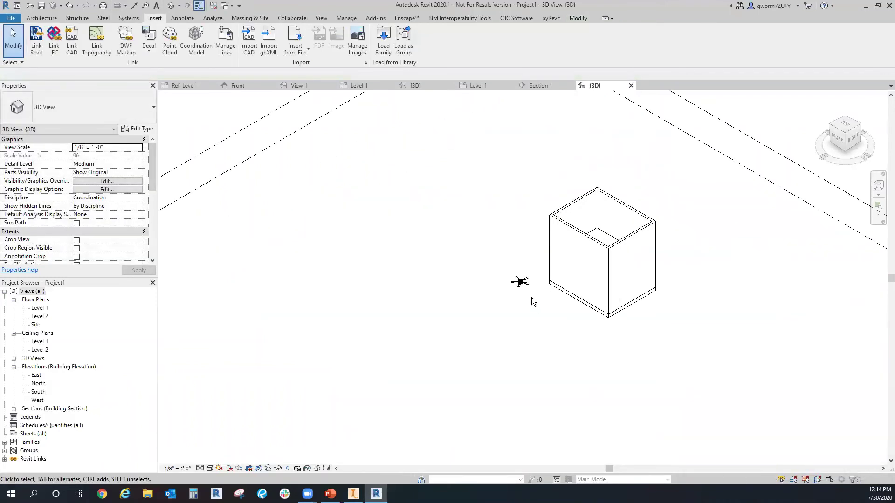
{"action": "scroll", "coordinate": [520, 282], "scroll_direction": "up", "scroll_amount": 2}
{"action": "scroll", "coordinate": [520, 282], "scroll_direction": "up", "scroll_amount": 3}
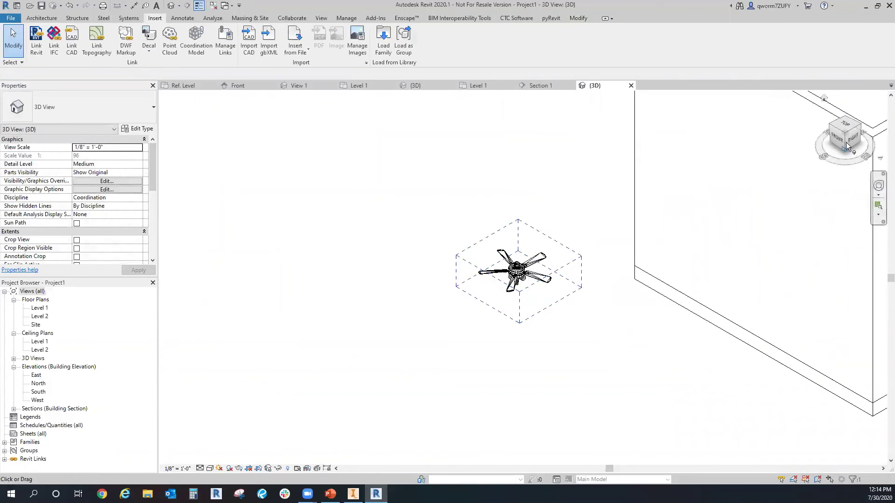
{"action": "left_click", "coordinate": [844, 125]}
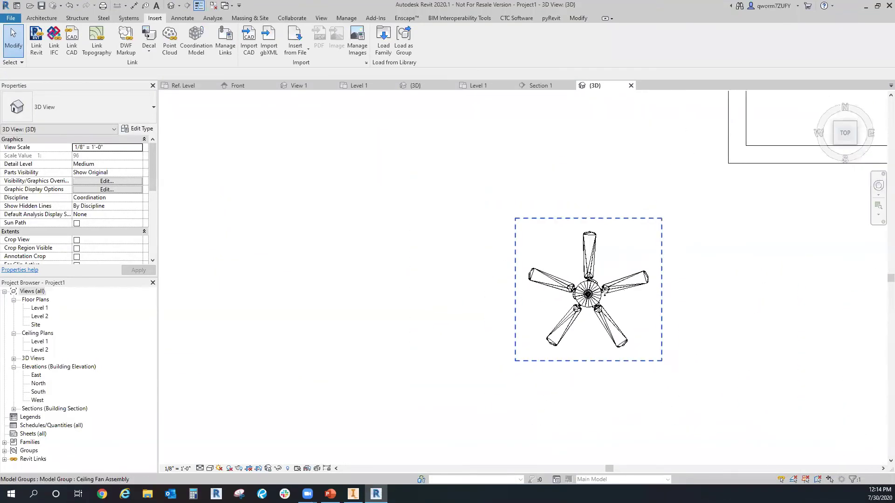
{"action": "scroll", "coordinate": [561, 325], "scroll_direction": "up", "scroll_amount": 4}
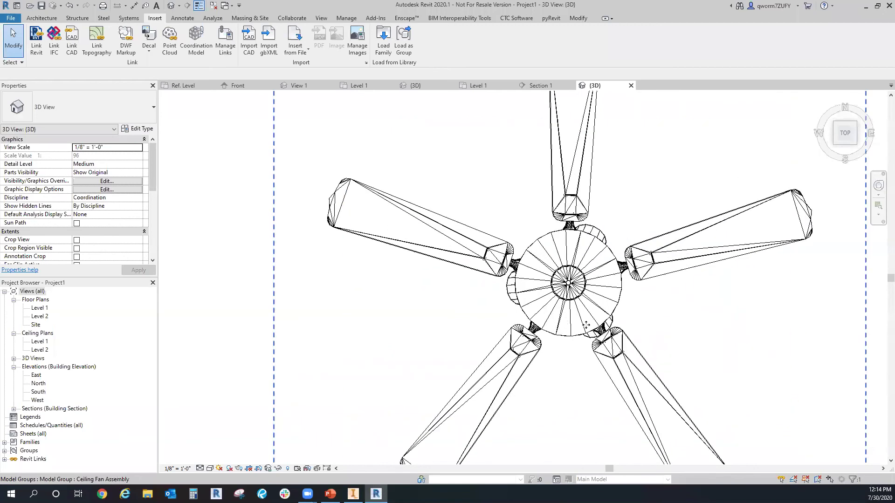
{"action": "middle_click_drag", "start_coordinate": [604, 350], "coordinate": [583, 175], "text": "shift"}
{"action": "middle_click_drag", "start_coordinate": [562, 333], "coordinate": [571, 264]}
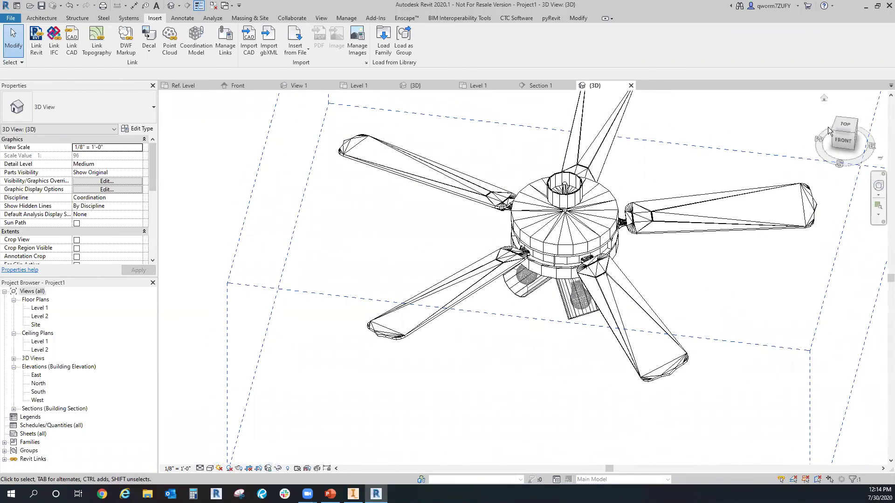
- In top view, drag the Ceiling Fan Assembly group into the room outline
{"action": "left_click", "coordinate": [843, 129]}
{"action": "scroll", "coordinate": [599, 280], "scroll_direction": "down", "scroll_amount": 4}
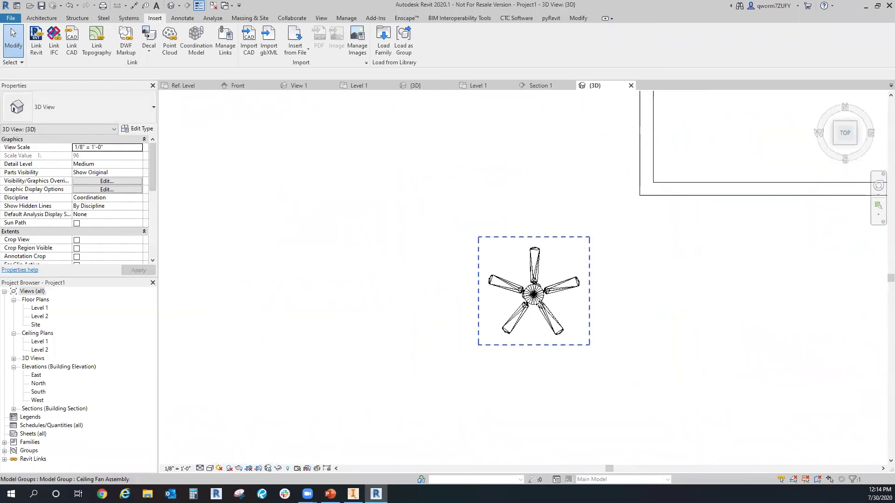
{"action": "middle_click_drag", "start_coordinate": [469, 348], "coordinate": [407, 384]}
{"action": "scroll", "coordinate": [401, 378], "scroll_direction": "down", "scroll_amount": 2}
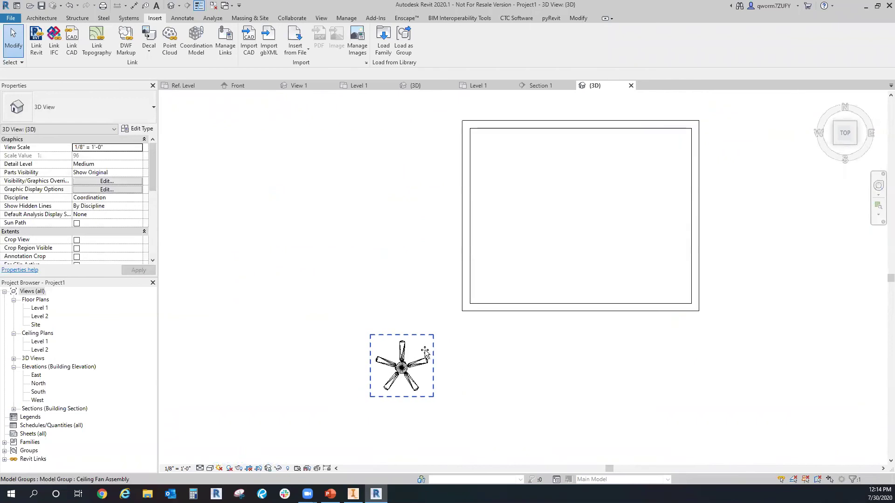
{"action": "left_click_drag", "start_coordinate": [425, 353], "coordinate": [604, 187]}
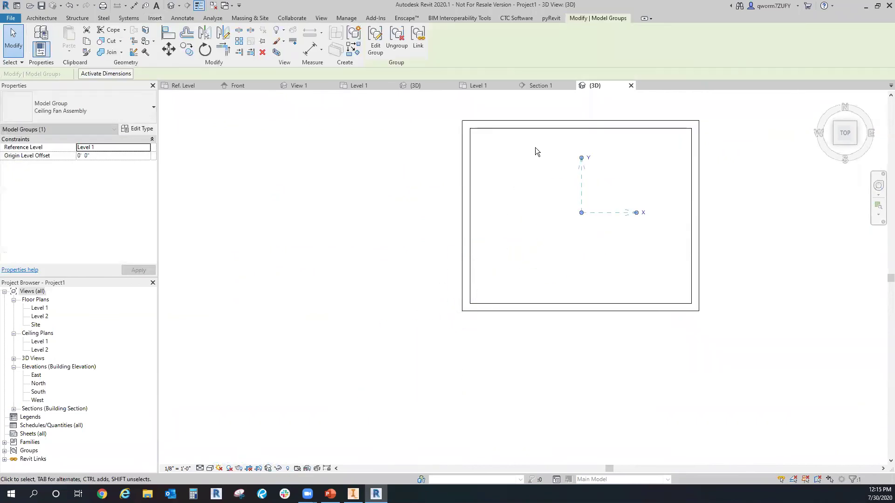
- In Section 1, try an 8' Origin Level Offset for the fan group, then cancel the deletion warning
{"action": "left_click", "coordinate": [539, 86]}
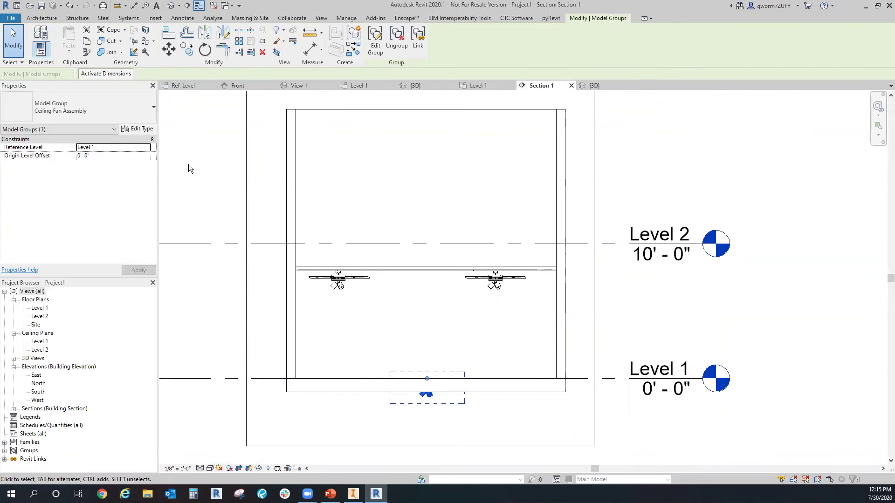
{"action": "left_click", "coordinate": [116, 156]}
{"action": "type", "text": "8"}
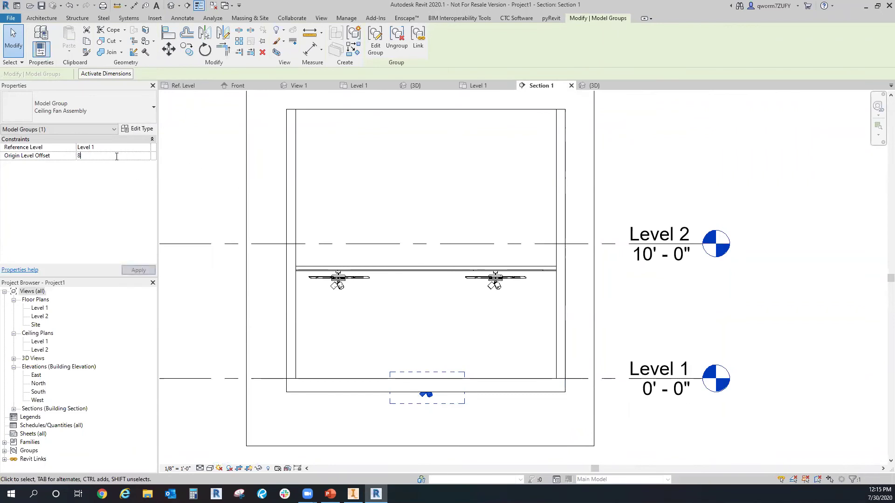
{"action": "left_click", "coordinate": [135, 270]}
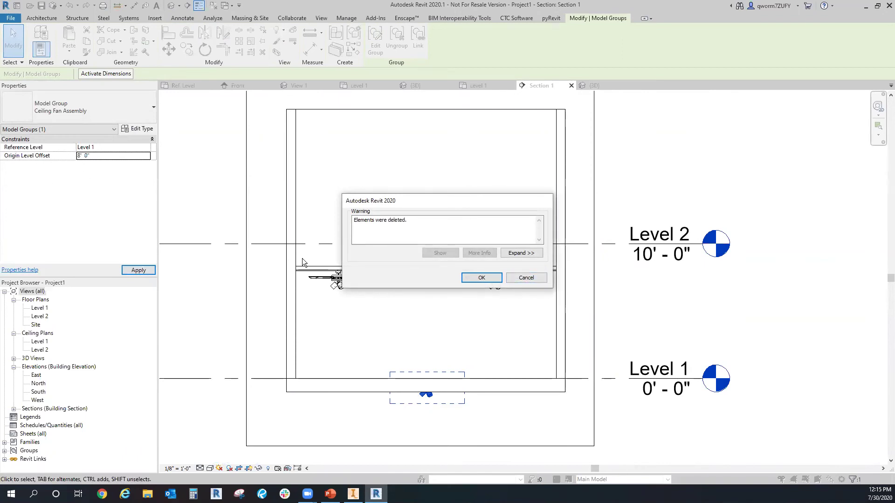
{"action": "left_click", "coordinate": [524, 278]}
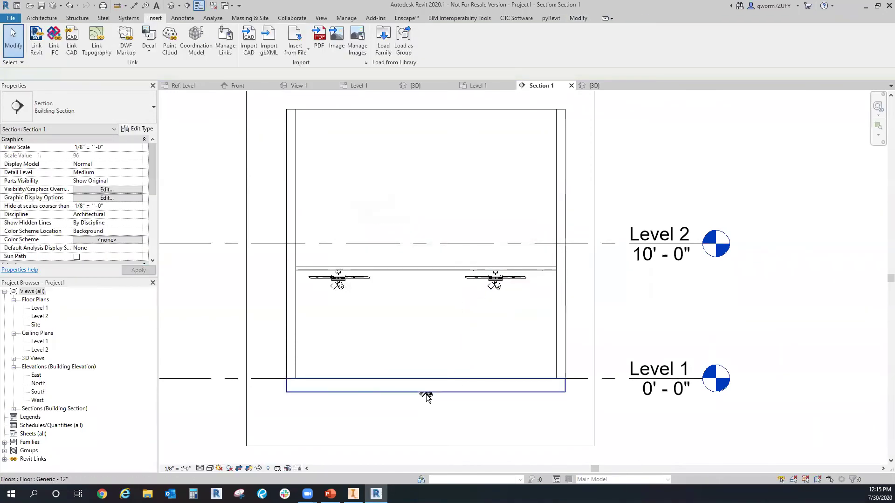
- Drag the fan group up and align its top to the ceiling line
{"action": "left_click_drag", "start_coordinate": [425, 398], "coordinate": [400, 290]}
{"action": "left_click", "coordinate": [168, 32]}
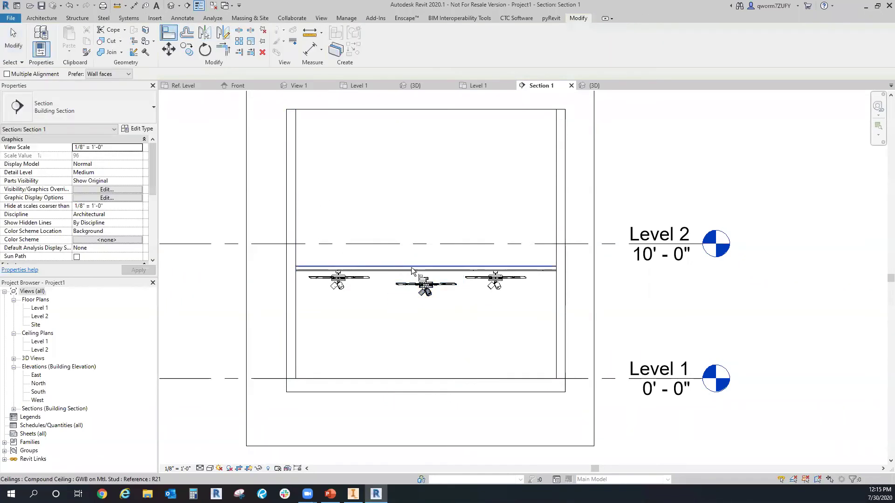
{"action": "scroll", "coordinate": [411, 267], "scroll_direction": "up", "scroll_amount": 5}
{"action": "scroll", "coordinate": [443, 293], "scroll_direction": "up", "scroll_amount": 5}
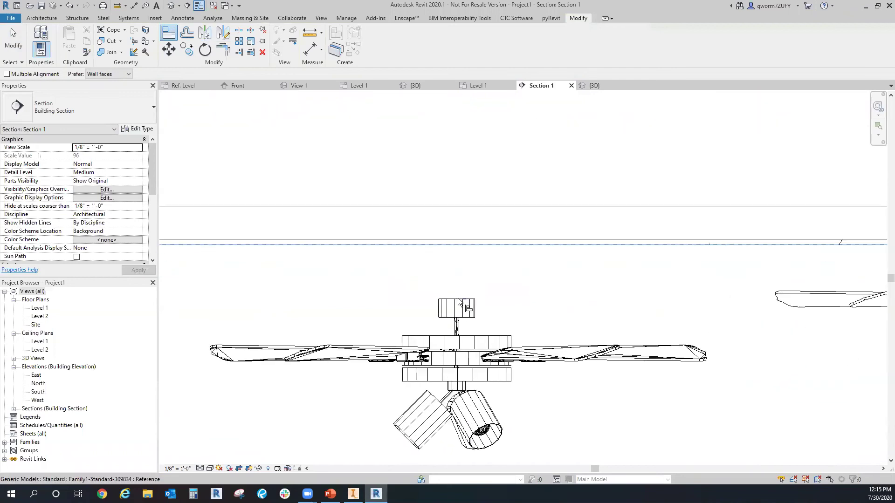
{"action": "left_click", "coordinate": [457, 303]}
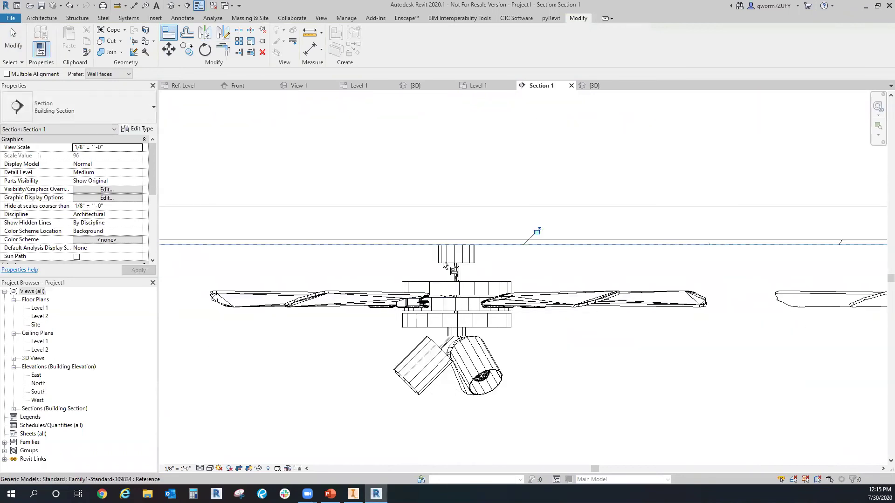
{"action": "scroll", "coordinate": [456, 270], "scroll_direction": "down", "scroll_amount": 2}
{"action": "scroll", "coordinate": [457, 272], "scroll_direction": "down", "scroll_amount": 2}
{"action": "key", "text": "Escape"}
- Set the middle fan group's Origin Level Offset to 7' 0" and accept the warning
{"action": "left_click", "coordinate": [455, 282]}
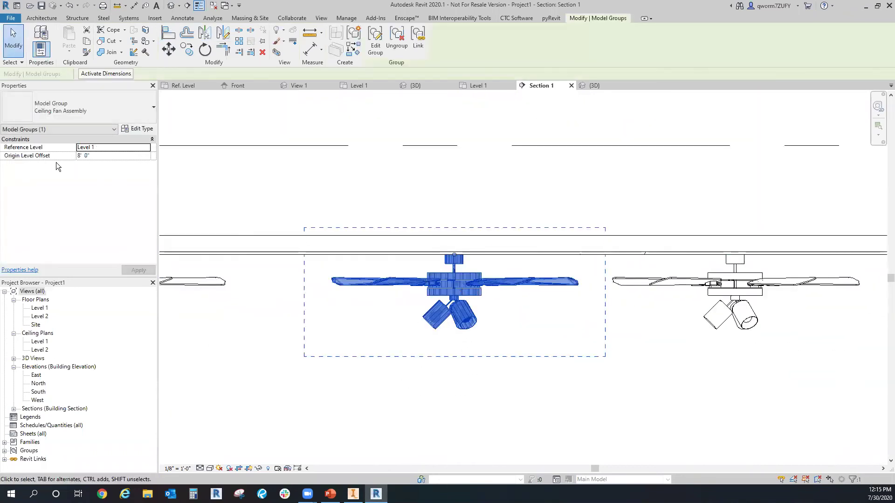
{"action": "left_click", "coordinate": [110, 157]}
{"action": "type", "text": "7"}
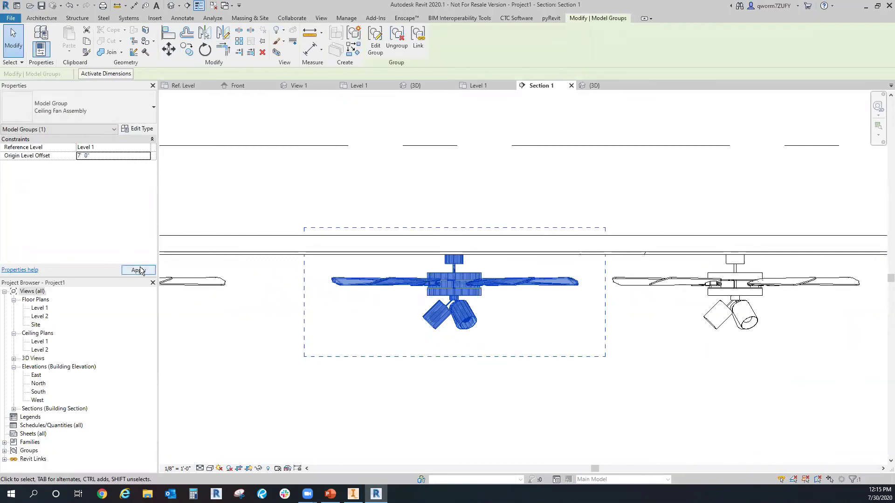
{"action": "left_click", "coordinate": [139, 270]}
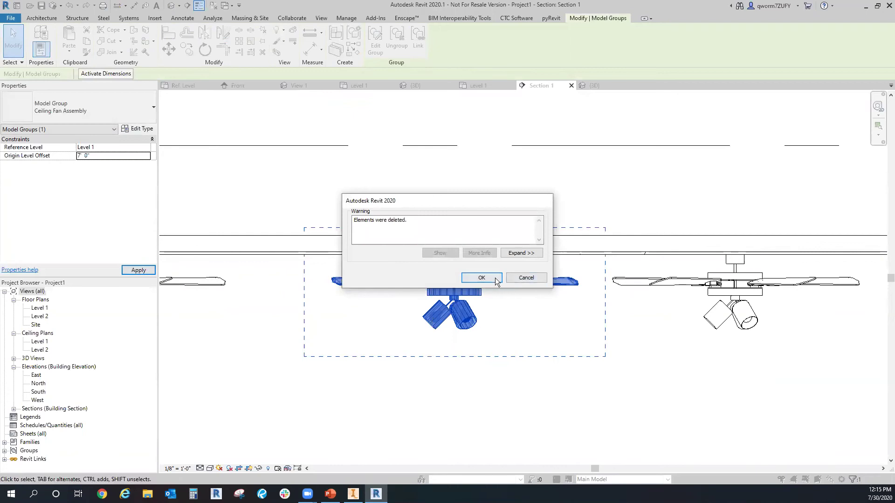
{"action": "left_click", "coordinate": [495, 280]}
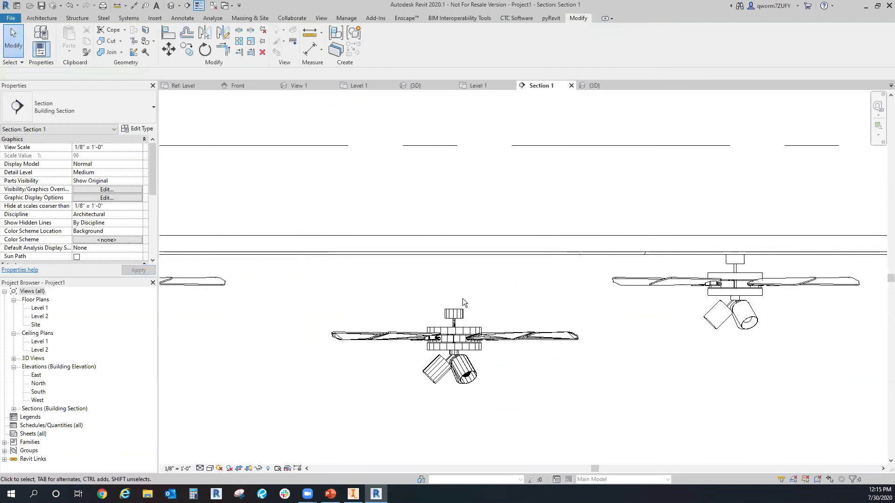
- Undo the 7' 0" offset so the middle fan hangs level with the other two
{"action": "scroll", "coordinate": [420, 320], "scroll_direction": "down", "scroll_amount": 6}
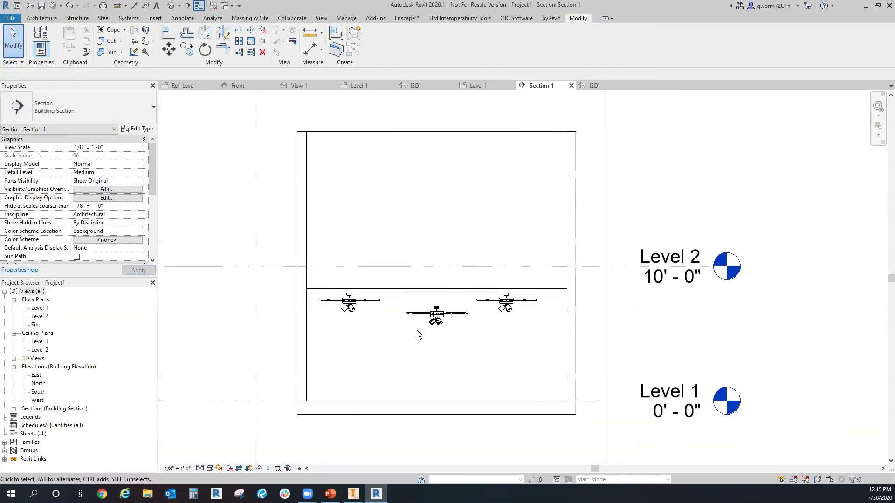
{"action": "key", "text": "ctrl+z"}
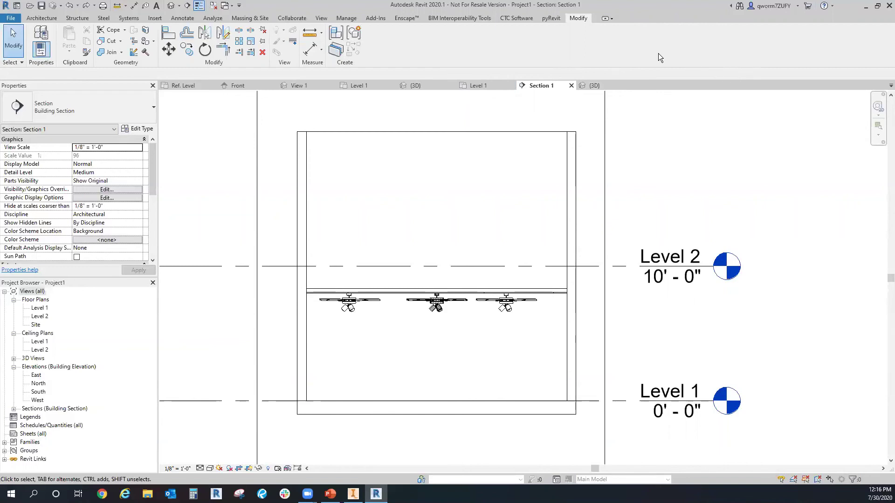
- Open the for revit.rfa family from the Box folder
{"action": "left_click", "coordinate": [41, 18]}
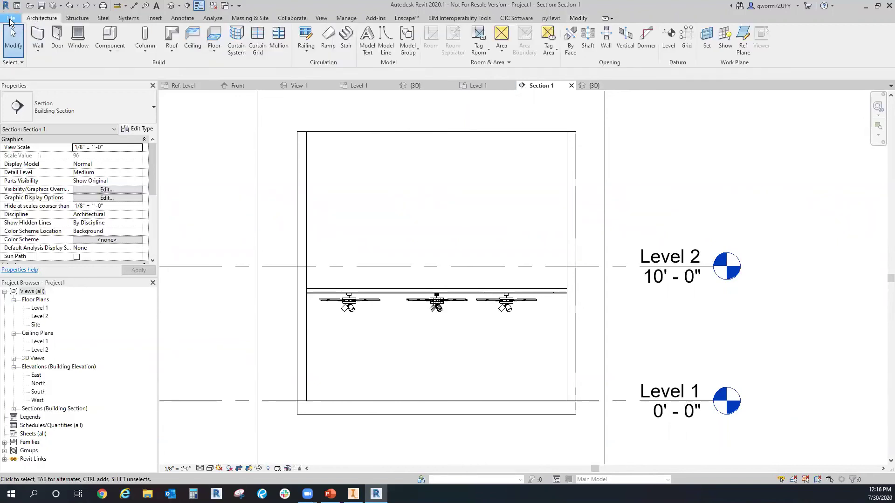
{"action": "left_click", "coordinate": [11, 18]}
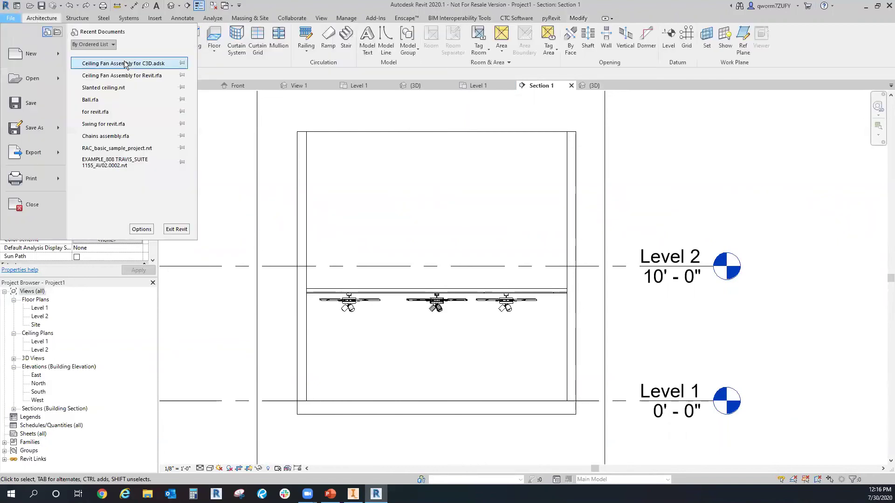
{"action": "left_click", "coordinate": [32, 78]}
{"action": "left_click", "coordinate": [573, 125]}
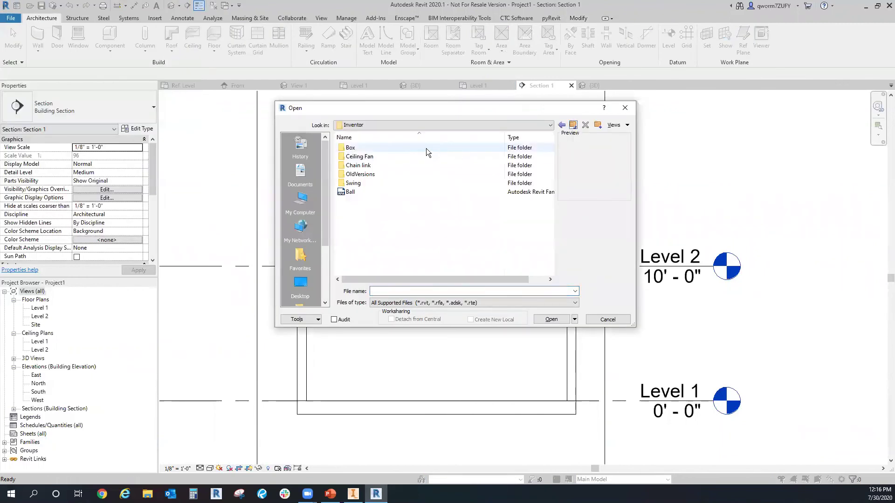
{"action": "double_click", "coordinate": [426, 147]}
{"action": "left_click", "coordinate": [398, 155]}
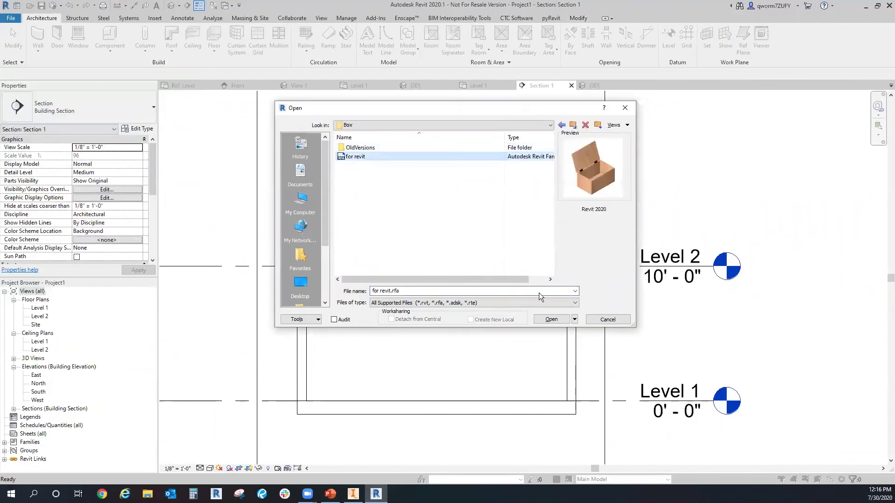
{"action": "left_click", "coordinate": [550, 320]}
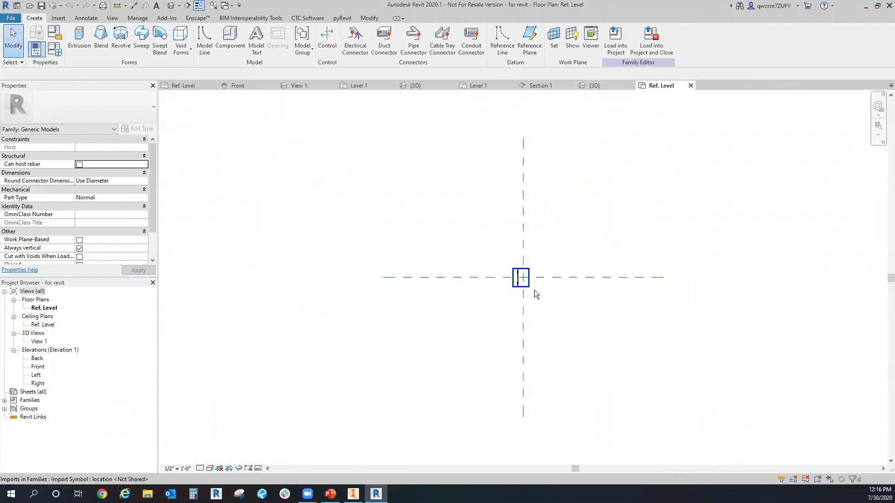
- Open the family's 3D View 1 showing the wooden box
{"action": "scroll", "coordinate": [528, 279], "scroll_direction": "up", "scroll_amount": 3}
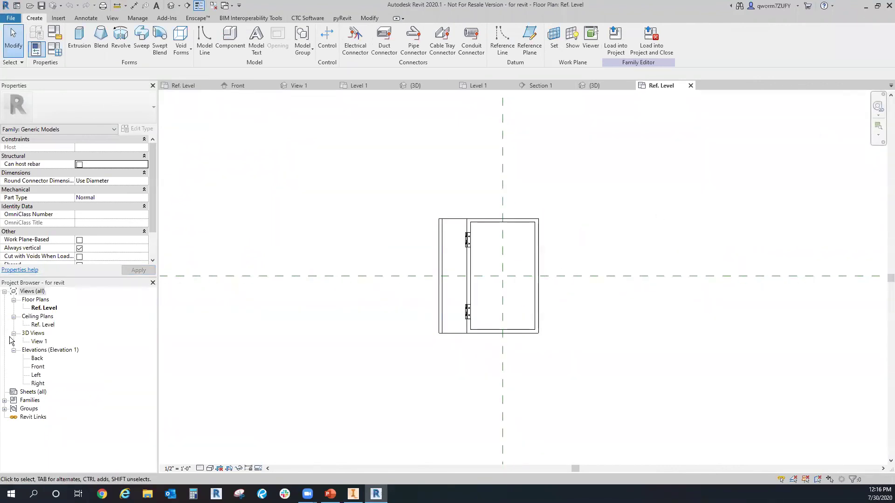
{"action": "double_click", "coordinate": [39, 342]}
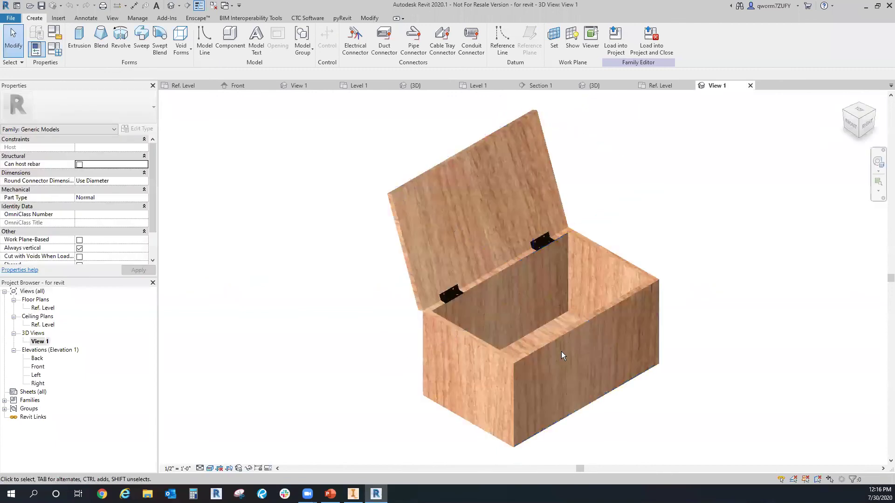
{"action": "middle_click_drag", "start_coordinate": [561, 356], "coordinate": [546, 340]}
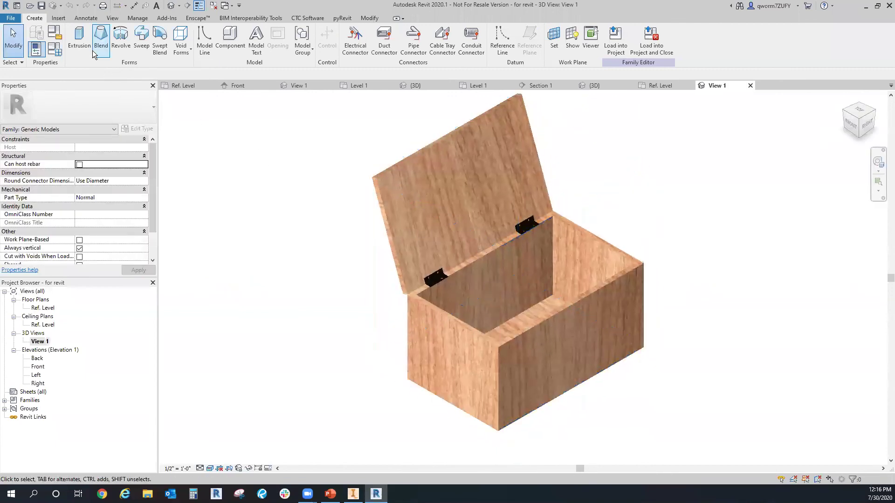
- On Ref. Level, sketch a rectangular extrusion at the box's corner and finish it
{"action": "left_click", "coordinate": [79, 38]}
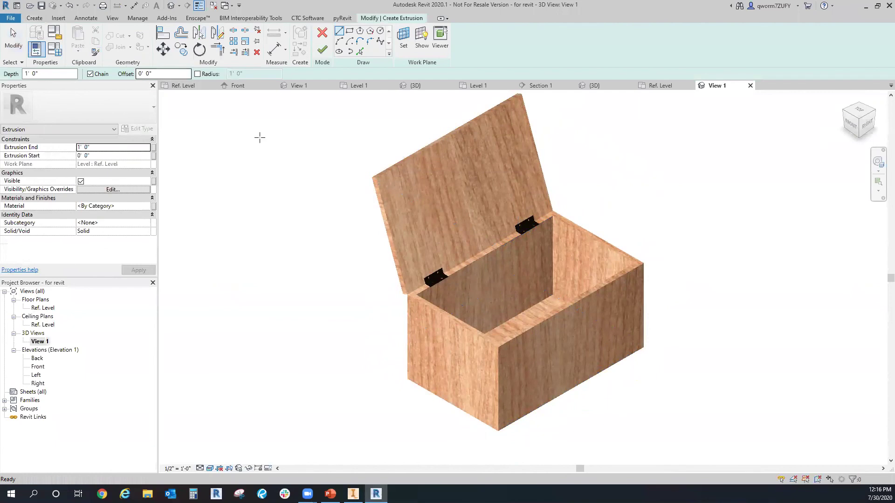
{"action": "double_click", "coordinate": [40, 309]}
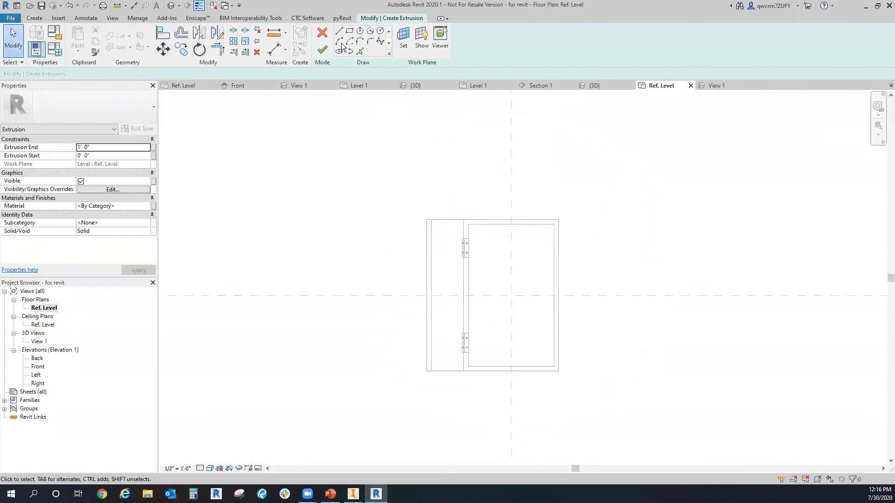
{"action": "left_click", "coordinate": [349, 30]}
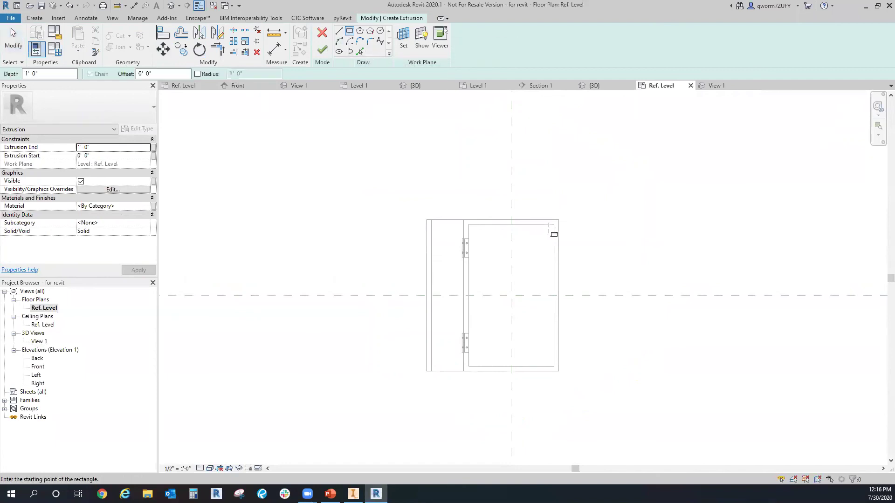
{"action": "left_click", "coordinate": [553, 225]}
{"action": "left_click", "coordinate": [512, 258]}
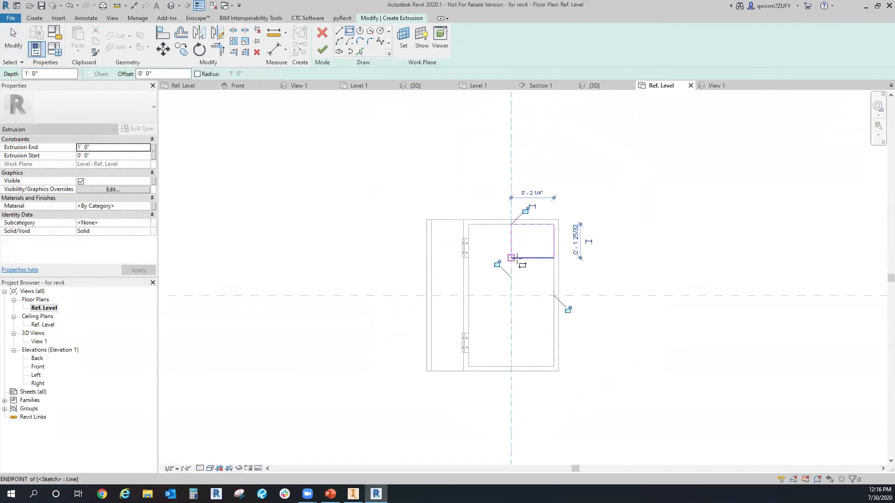
{"action": "left_click", "coordinate": [324, 52]}
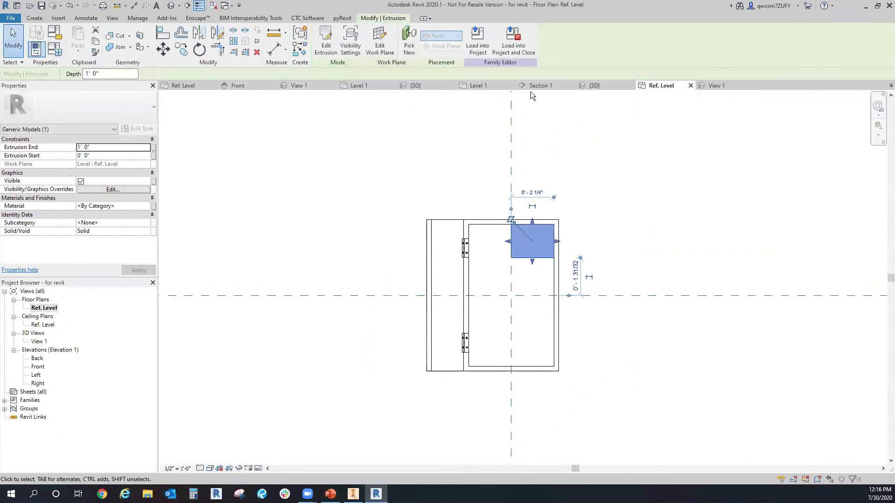
- Inspect the extrusion column in the family's 3D view, then delete it
{"action": "left_click", "coordinate": [612, 88]}
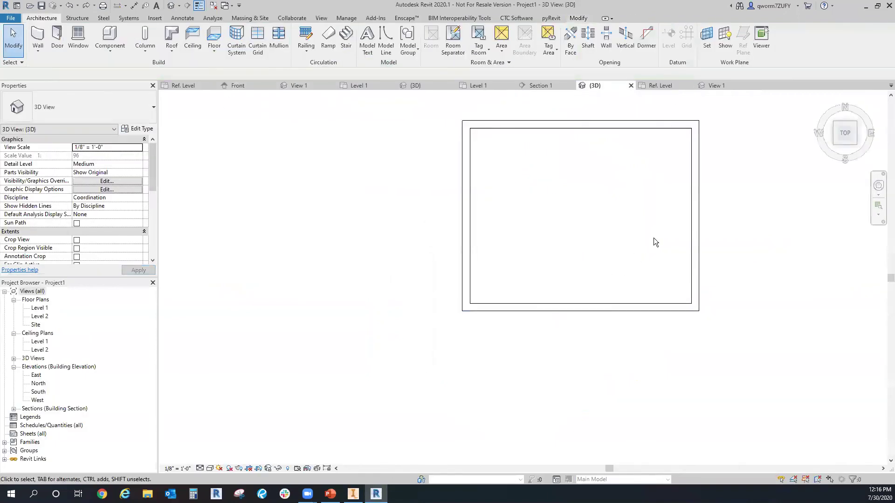
{"action": "left_click", "coordinate": [716, 86]}
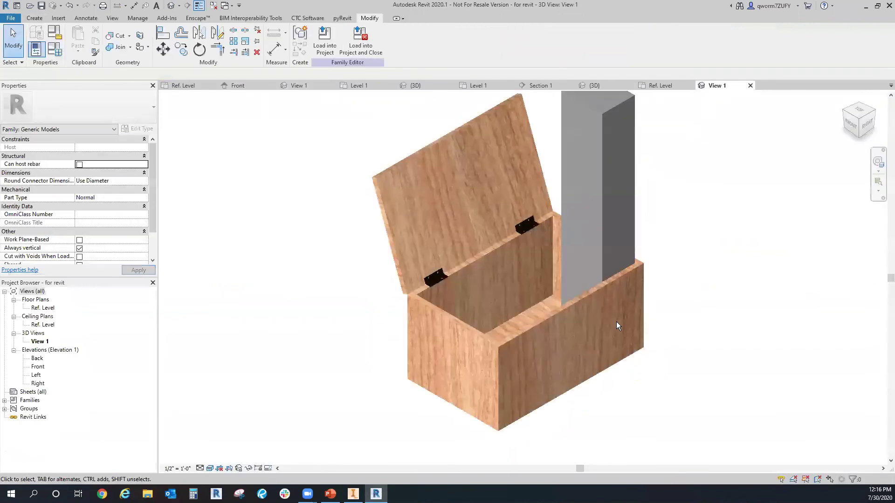
{"action": "scroll", "coordinate": [601, 266], "scroll_direction": "down", "scroll_amount": 2}
{"action": "middle_click_drag", "start_coordinate": [590, 275], "coordinate": [540, 285]}
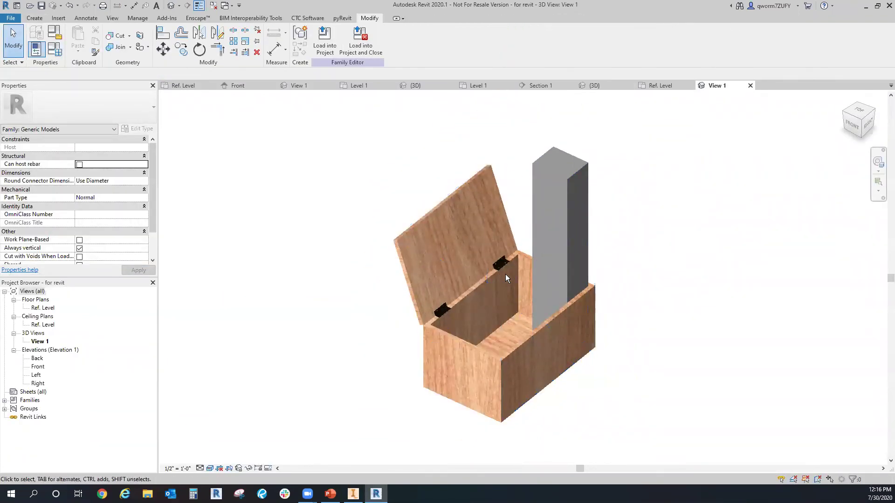
{"action": "left_click", "coordinate": [566, 183]}
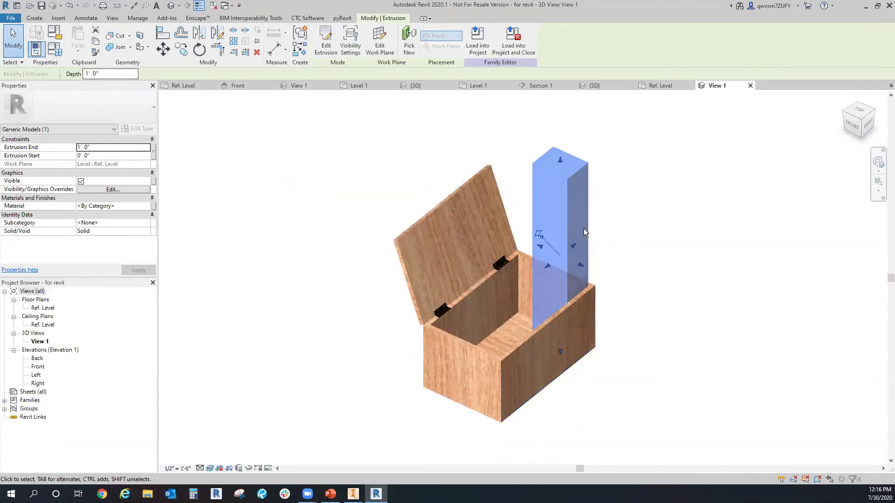
{"action": "key", "text": "Delete"}
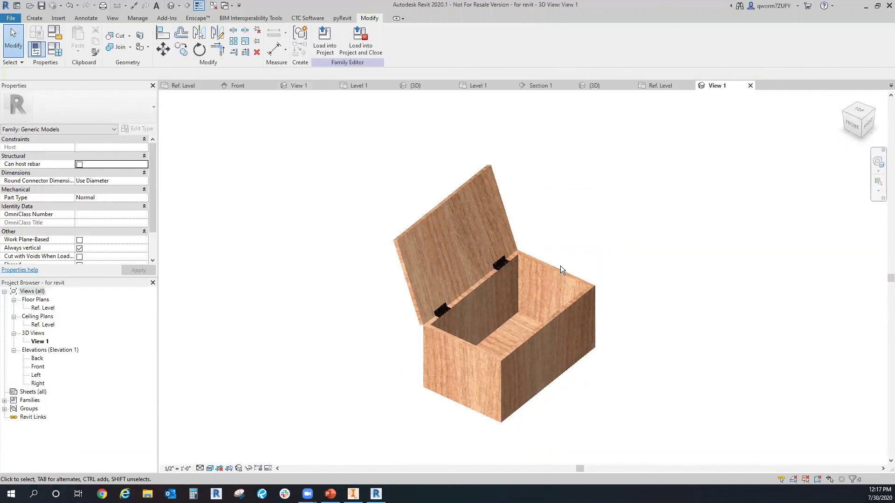
- Explode the imported Assembly1.iam box into native free-form solids and select the resulting solid
{"action": "left_click", "coordinate": [540, 267]}
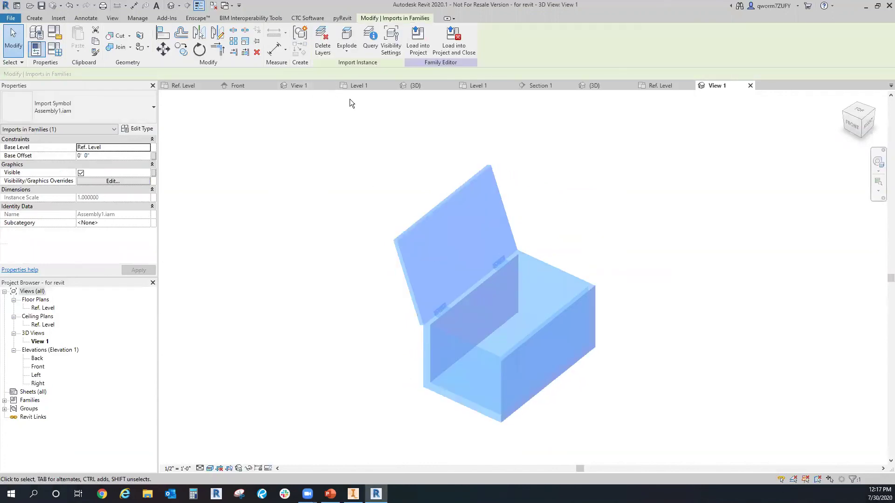
{"action": "left_click", "coordinate": [346, 37]}
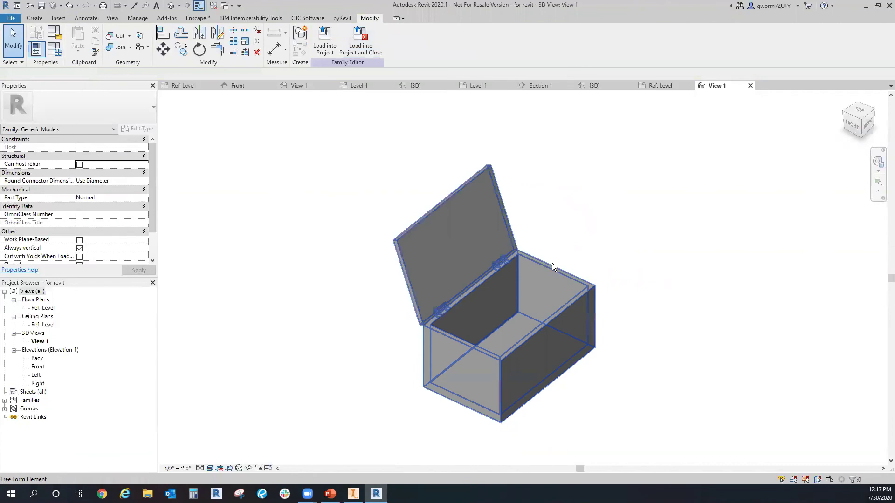
{"action": "left_click", "coordinate": [488, 353]}
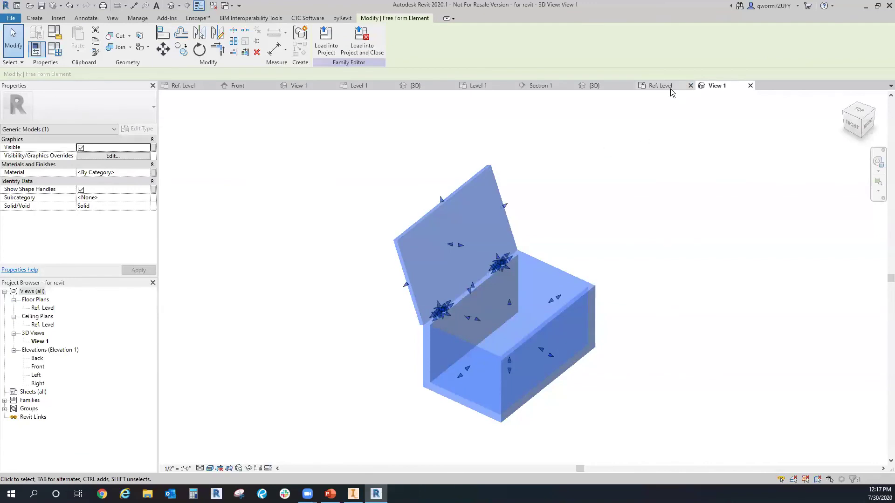
- From the top view, drag the box's shape handles to widen it toward the right
{"action": "left_click", "coordinate": [856, 114]}
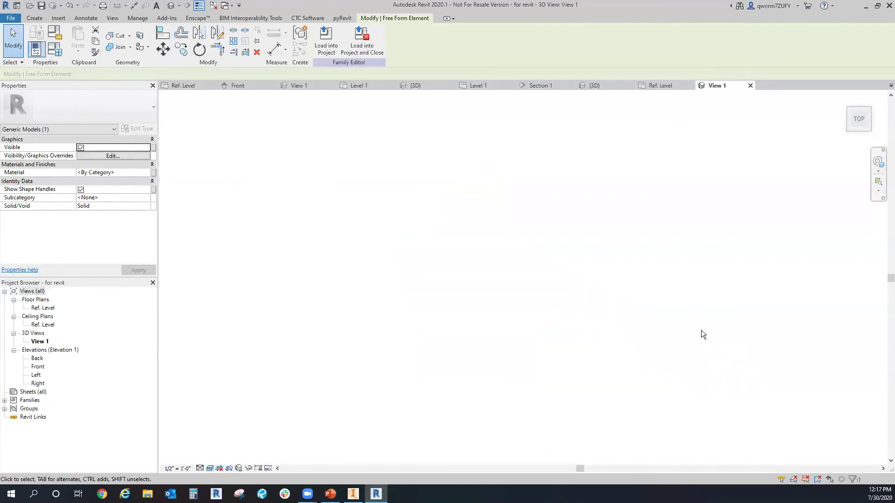
{"action": "left_click_drag", "start_coordinate": [626, 278], "coordinate": [681, 279]}
{"action": "left_click_drag", "start_coordinate": [609, 282], "coordinate": [662, 281]}
- Add an aligned dimension of 0' - 0 13/32" on the box's right edge, then view it isometrically
{"action": "left_click", "coordinate": [275, 49]}
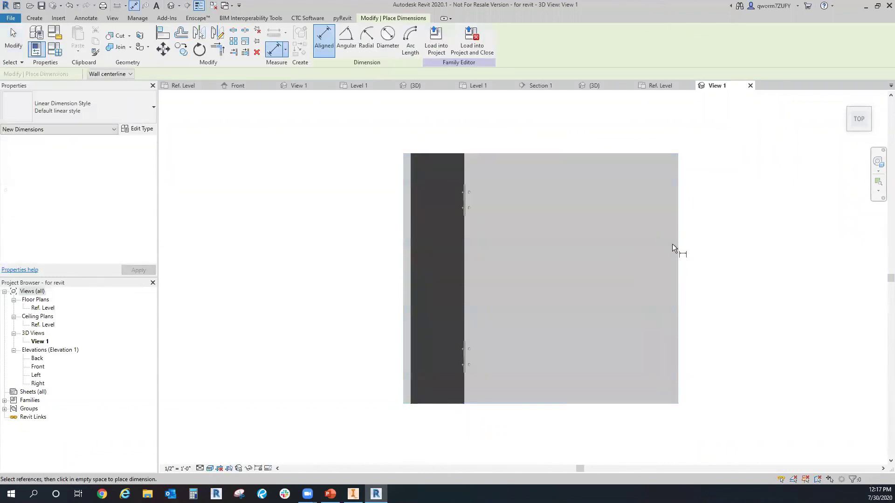
{"action": "left_click", "coordinate": [679, 245]}
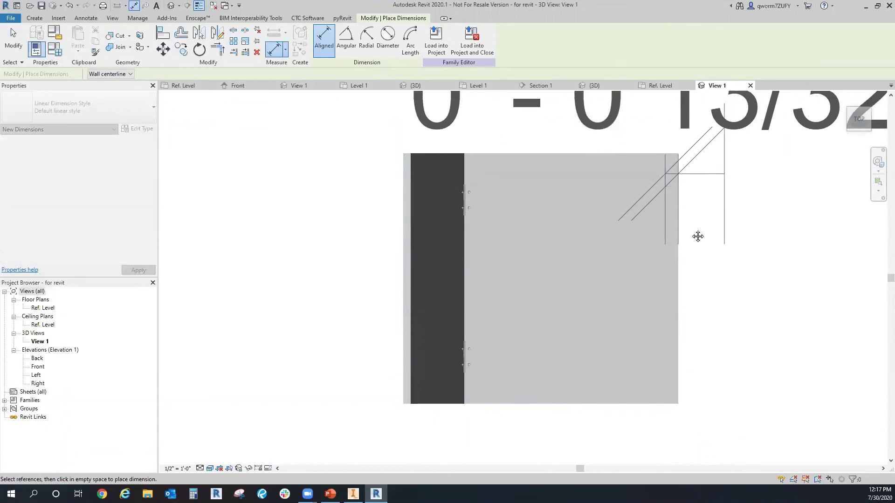
{"action": "scroll", "coordinate": [698, 236], "scroll_direction": "down", "scroll_amount": 2}
{"action": "key", "text": "Escape"}
{"action": "key", "text": "Escape"}
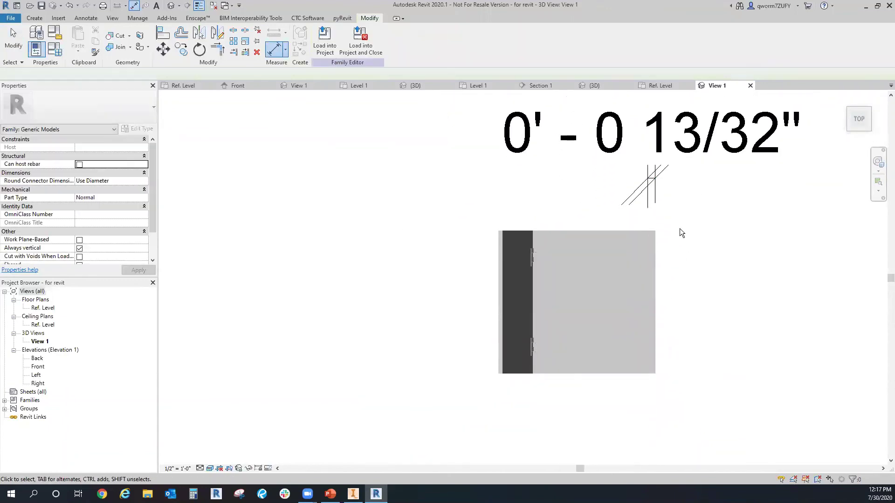
{"action": "middle_click_drag", "start_coordinate": [663, 322], "coordinate": [460, 298], "text": "shift"}
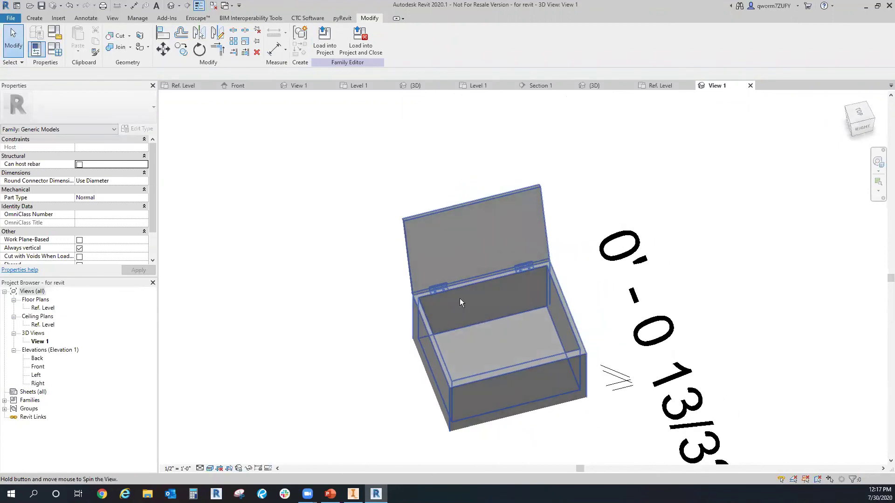
{"action": "scroll", "coordinate": [571, 340], "scroll_direction": "up", "scroll_amount": 2}
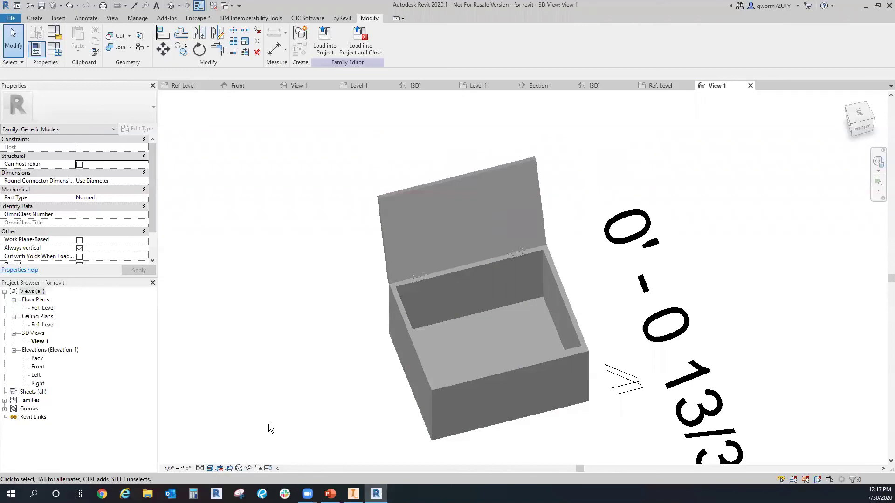
- Undo the box stretching and dimension, then return to 3D View 1 via the Ref. Level plan
{"action": "key", "text": "ctrl+z"}
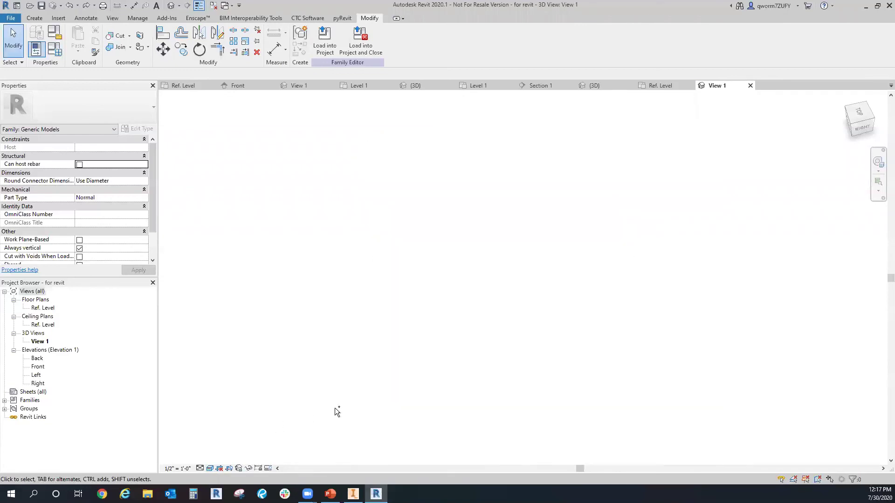
{"action": "left_click", "coordinate": [678, 86]}
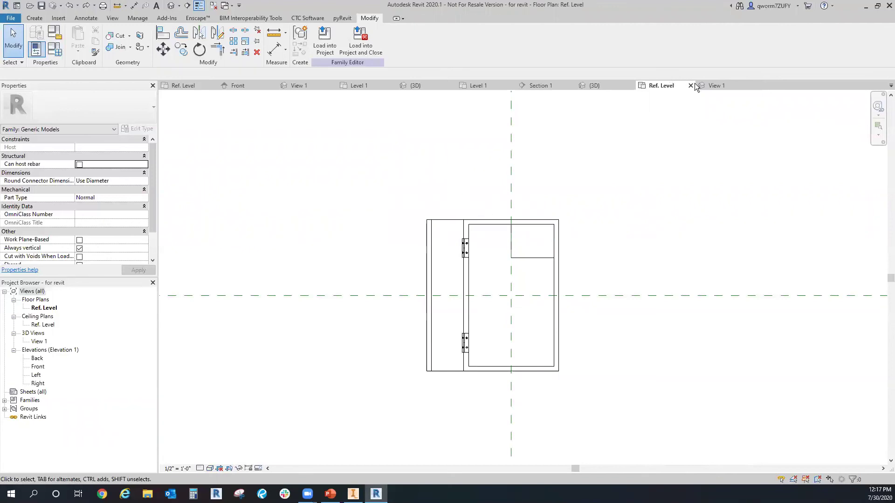
{"action": "left_click", "coordinate": [698, 86]}
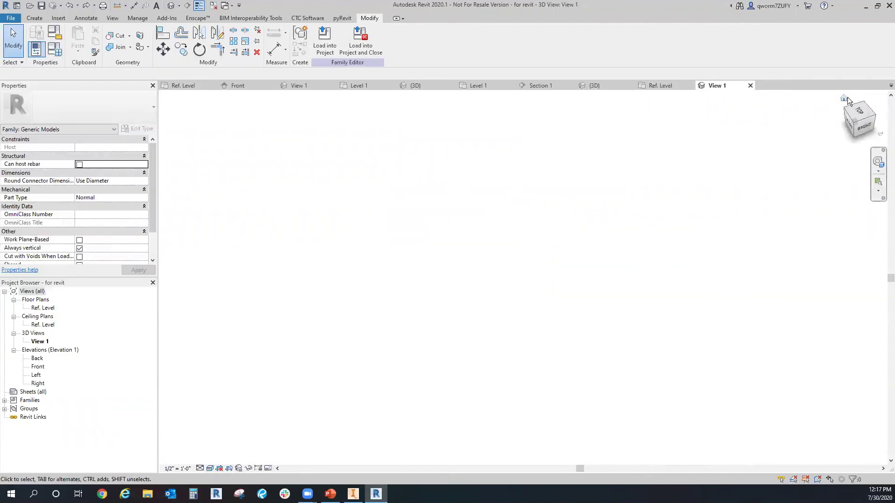
- Reset to the home 3D view and delete the leftover grey extrusion column
{"action": "left_click", "coordinate": [846, 98]}
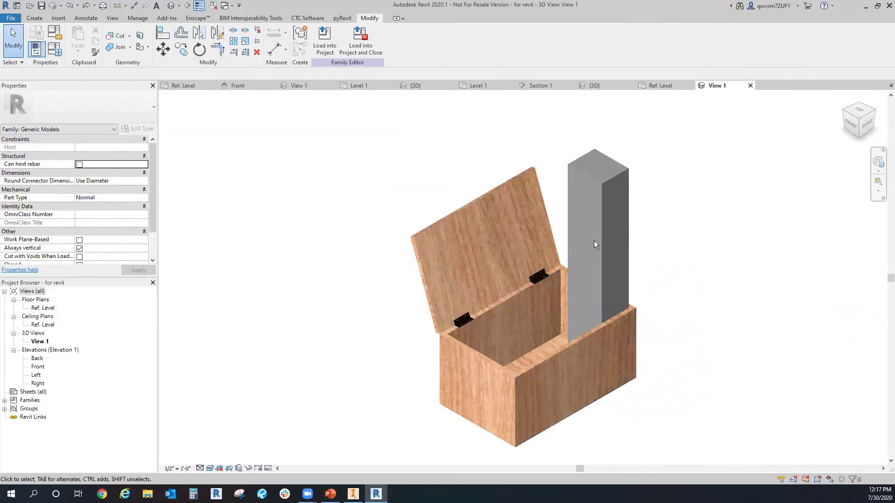
{"action": "left_click", "coordinate": [594, 240]}
{"action": "key", "text": "Delete"}
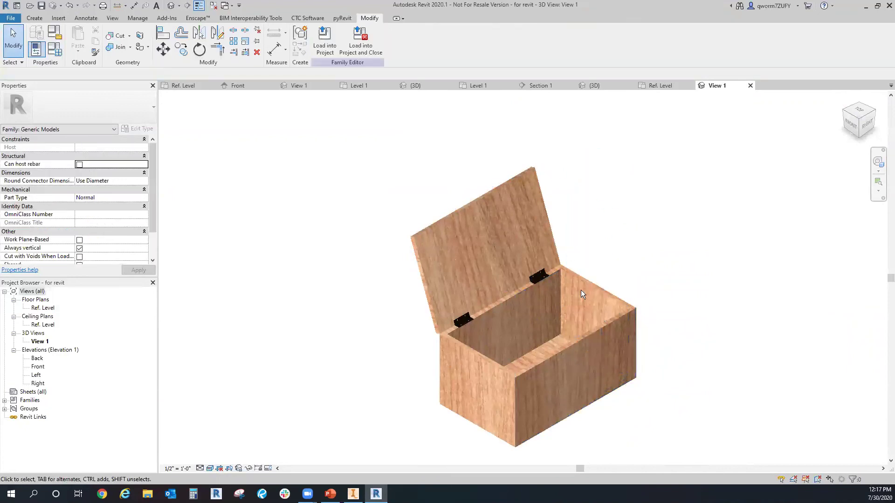